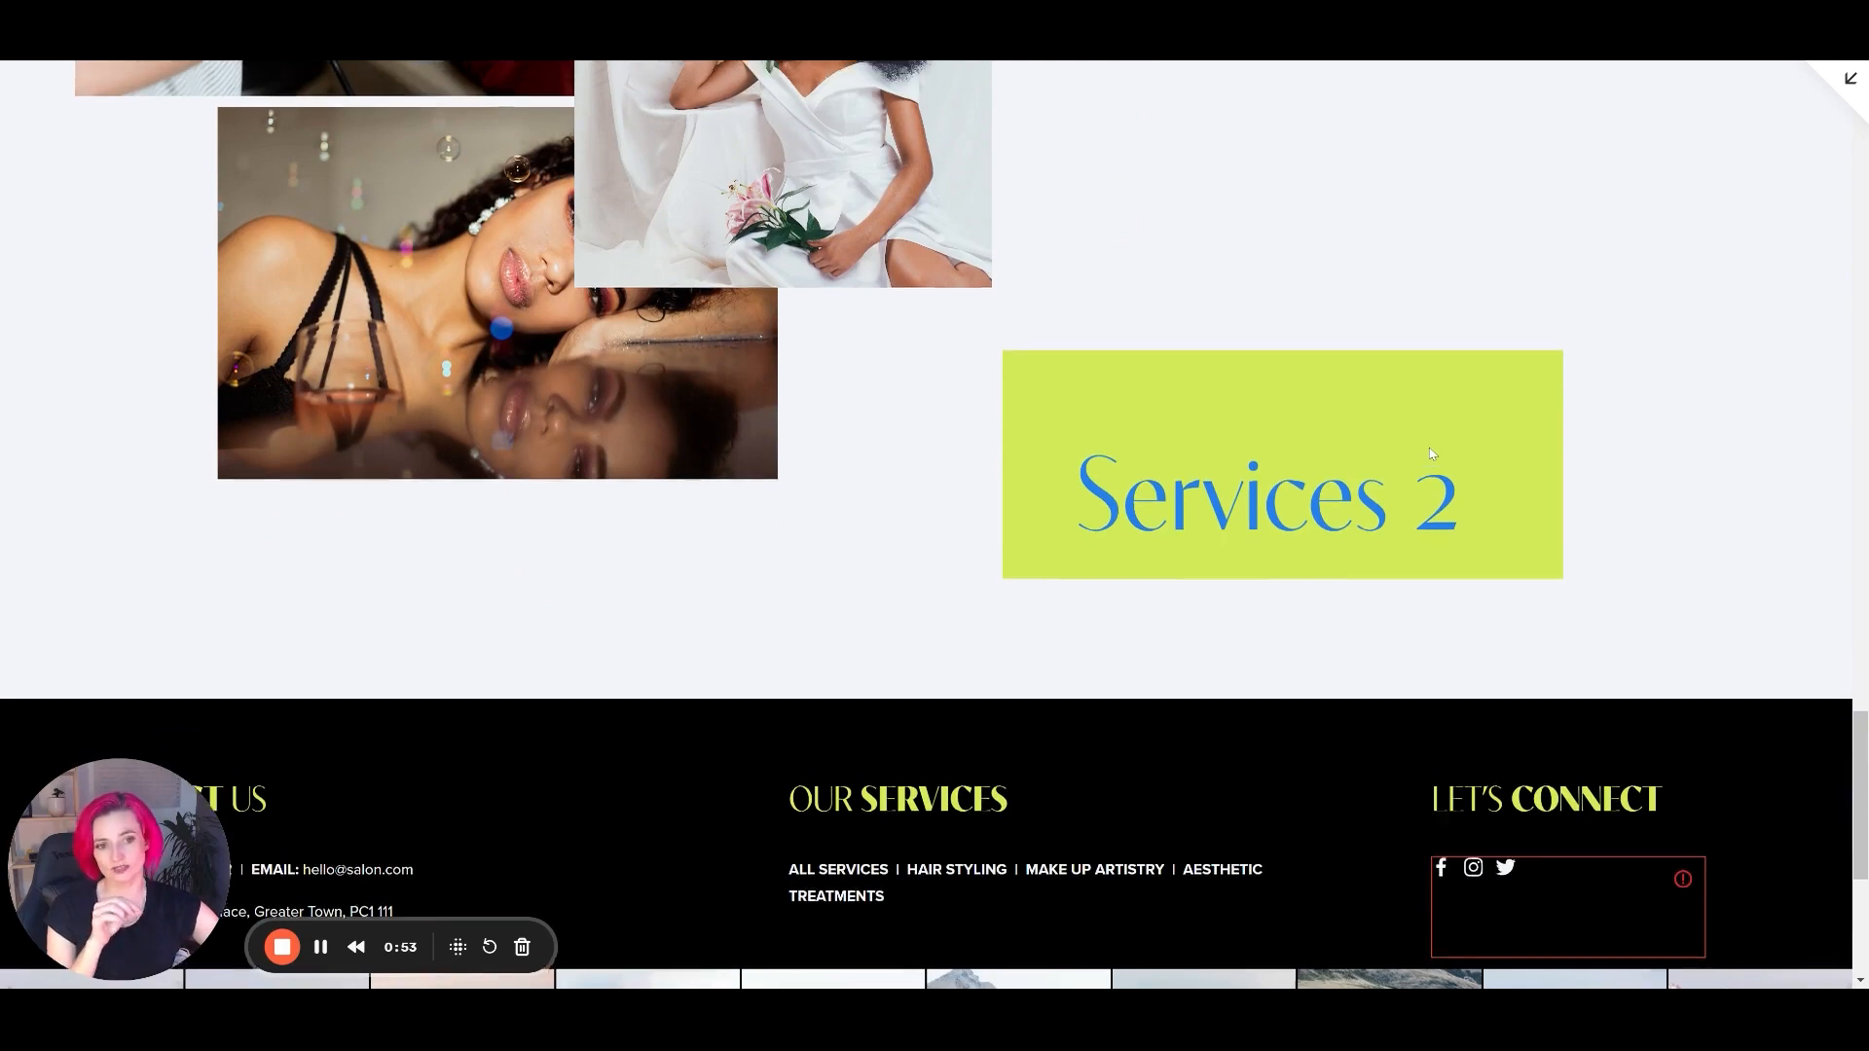
Review the Services 1 and Services 2 sections in the full-screen preview and open the Parallax example page for editing.
{"action": "scroll", "coordinate": [1436, 457], "scroll_direction": "up", "scroll_amount": 2}
{"action": "scroll", "coordinate": [1423, 460], "scroll_direction": "down", "scroll_amount": 2}
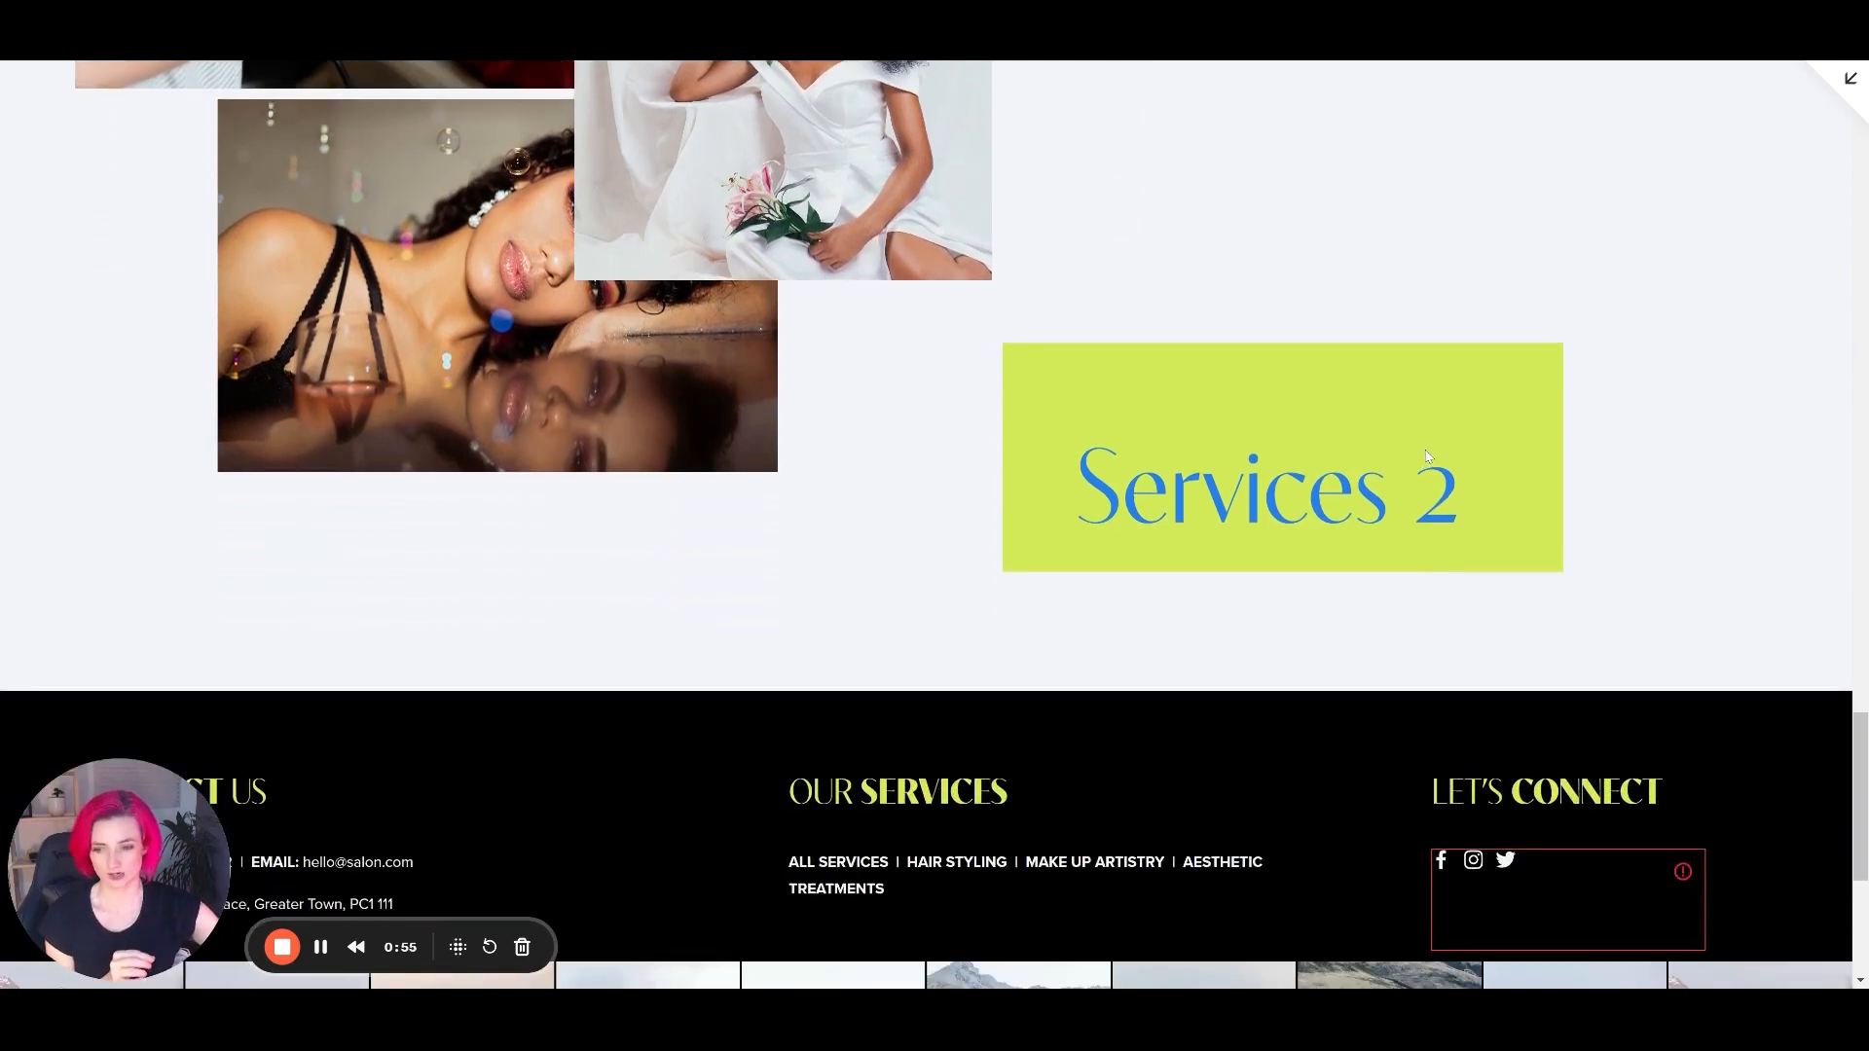
{"action": "scroll", "coordinate": [1427, 455], "scroll_direction": "up", "scroll_amount": 10}
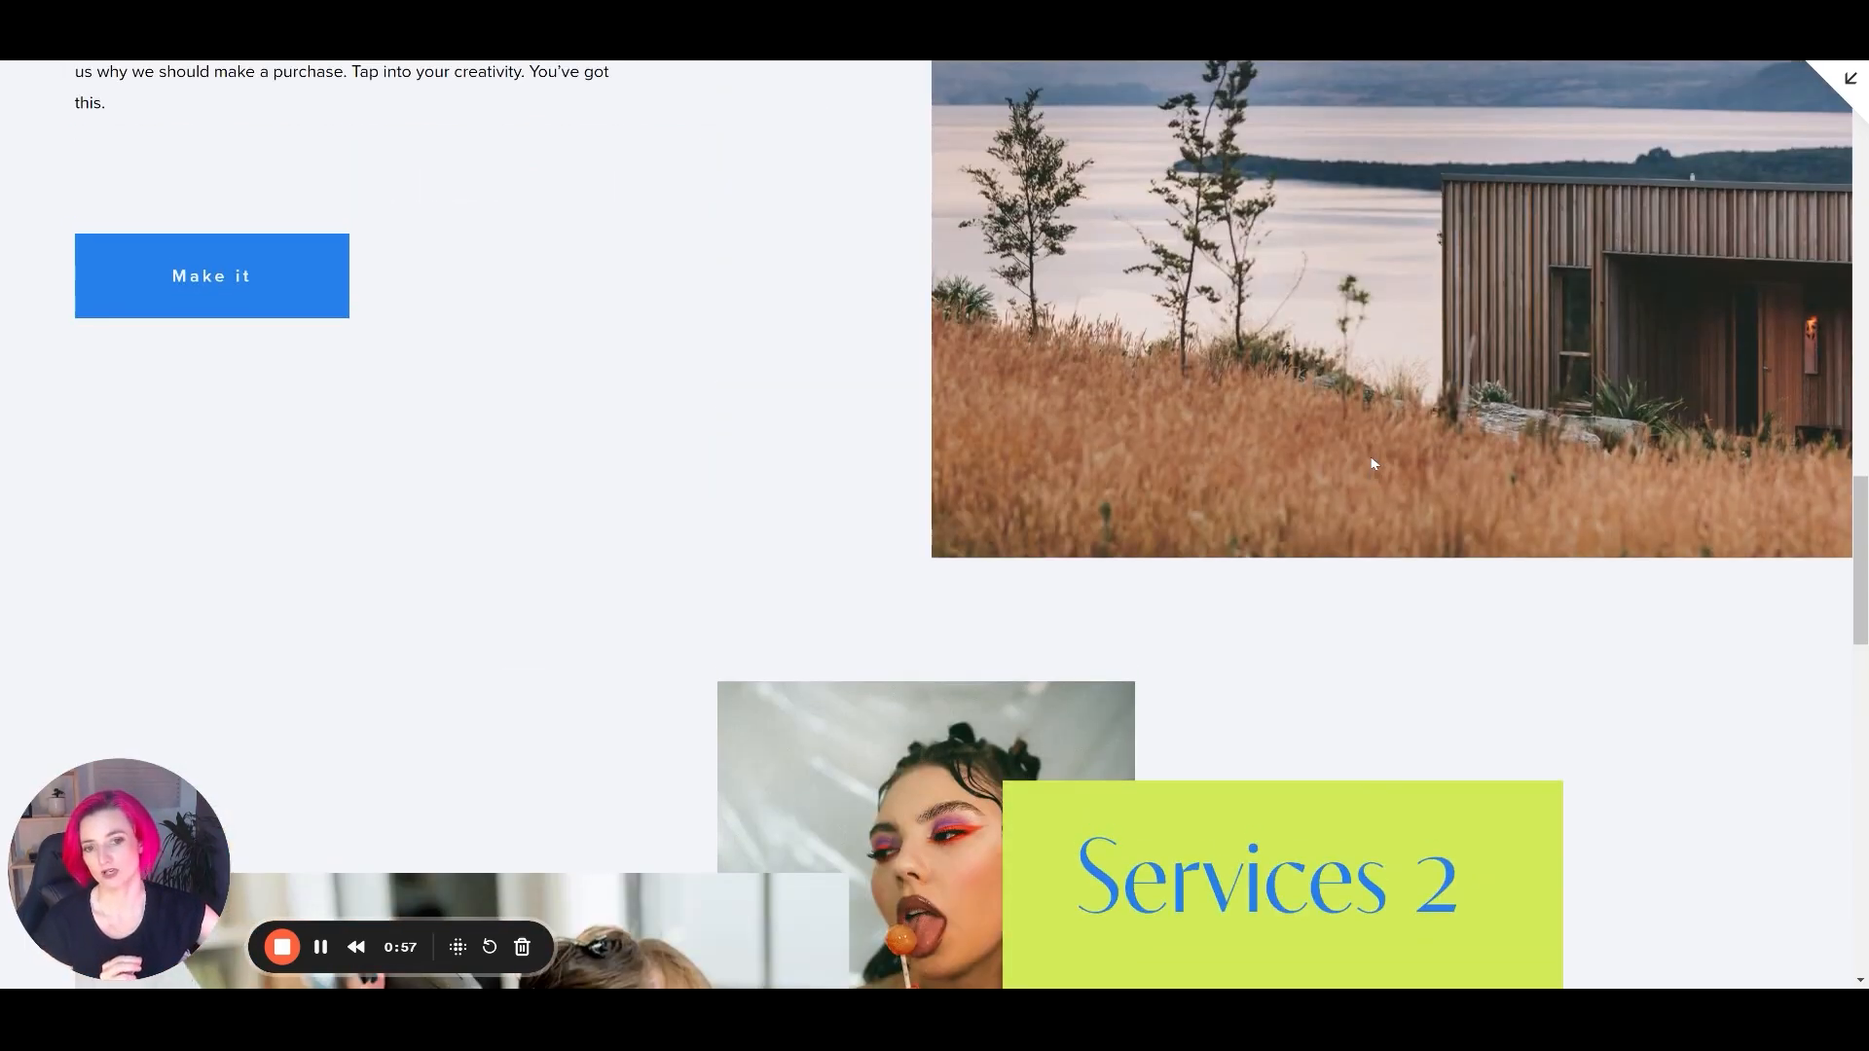
{"action": "scroll", "coordinate": [1351, 497], "scroll_direction": "up", "scroll_amount": 10}
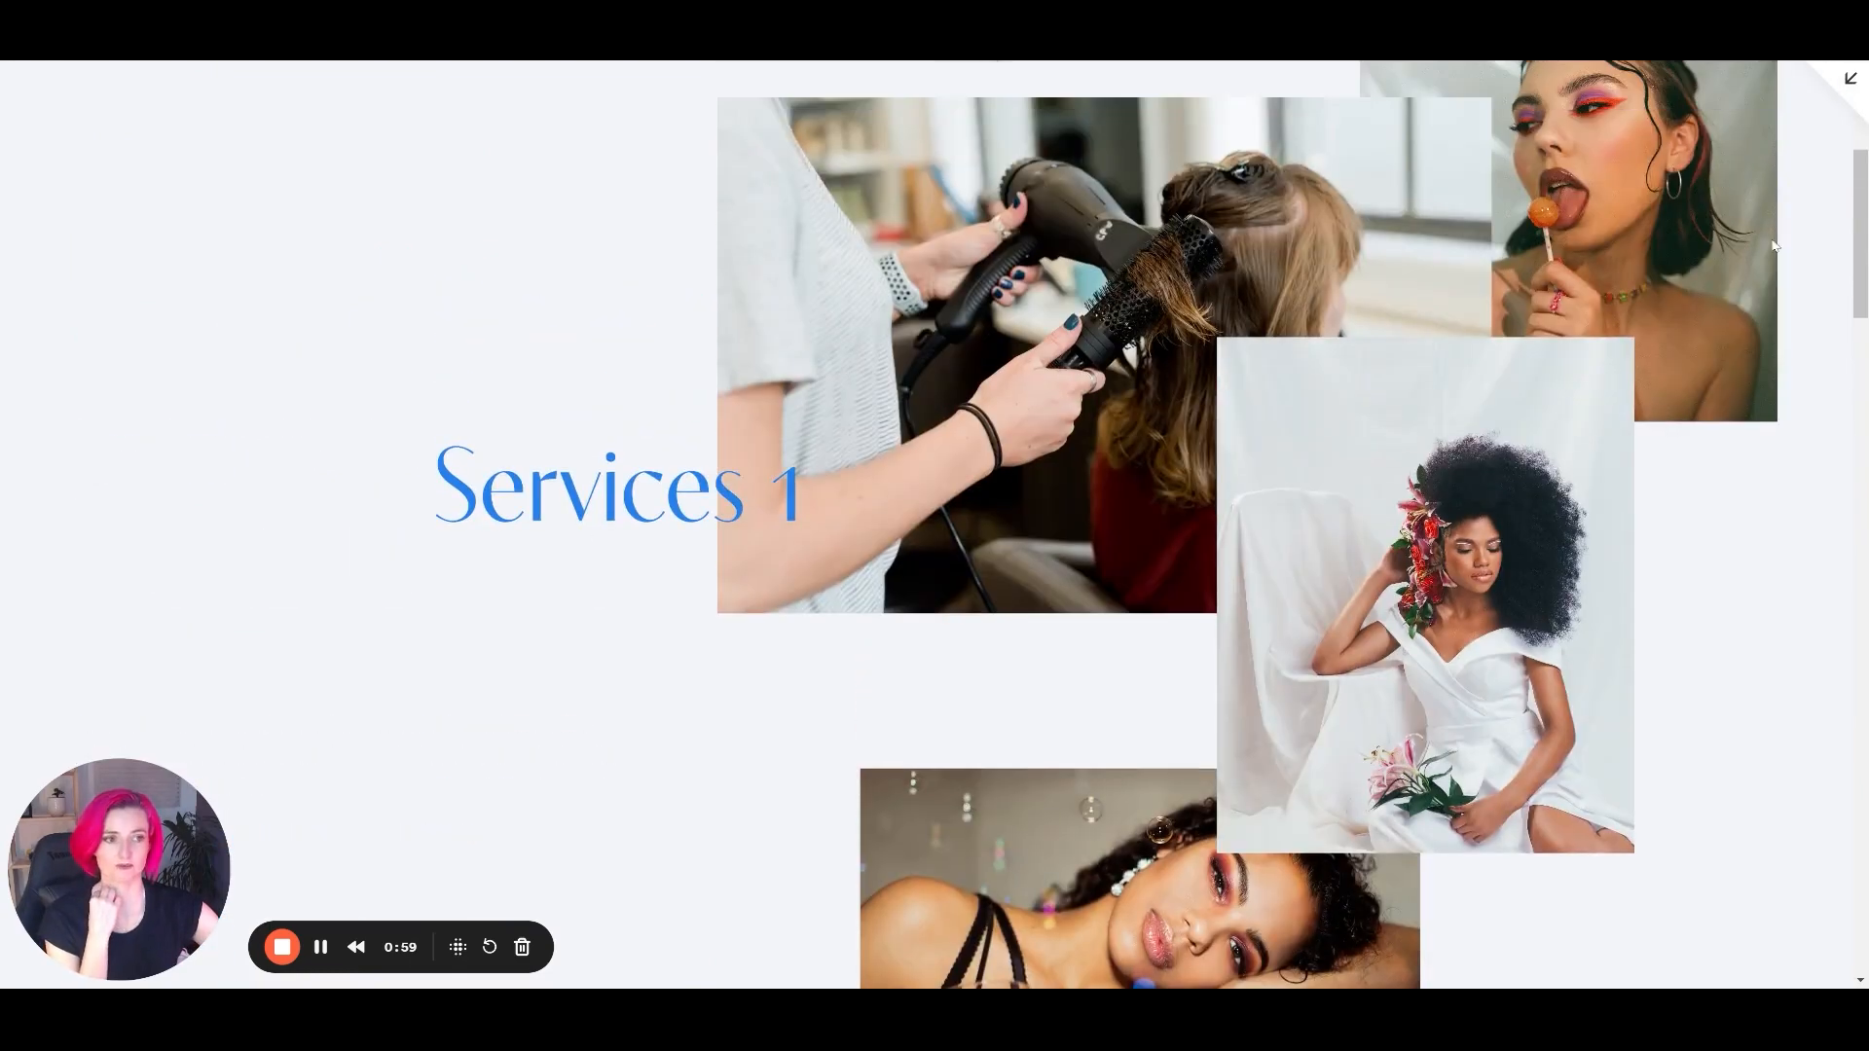
{"action": "key", "text": "Escape"}
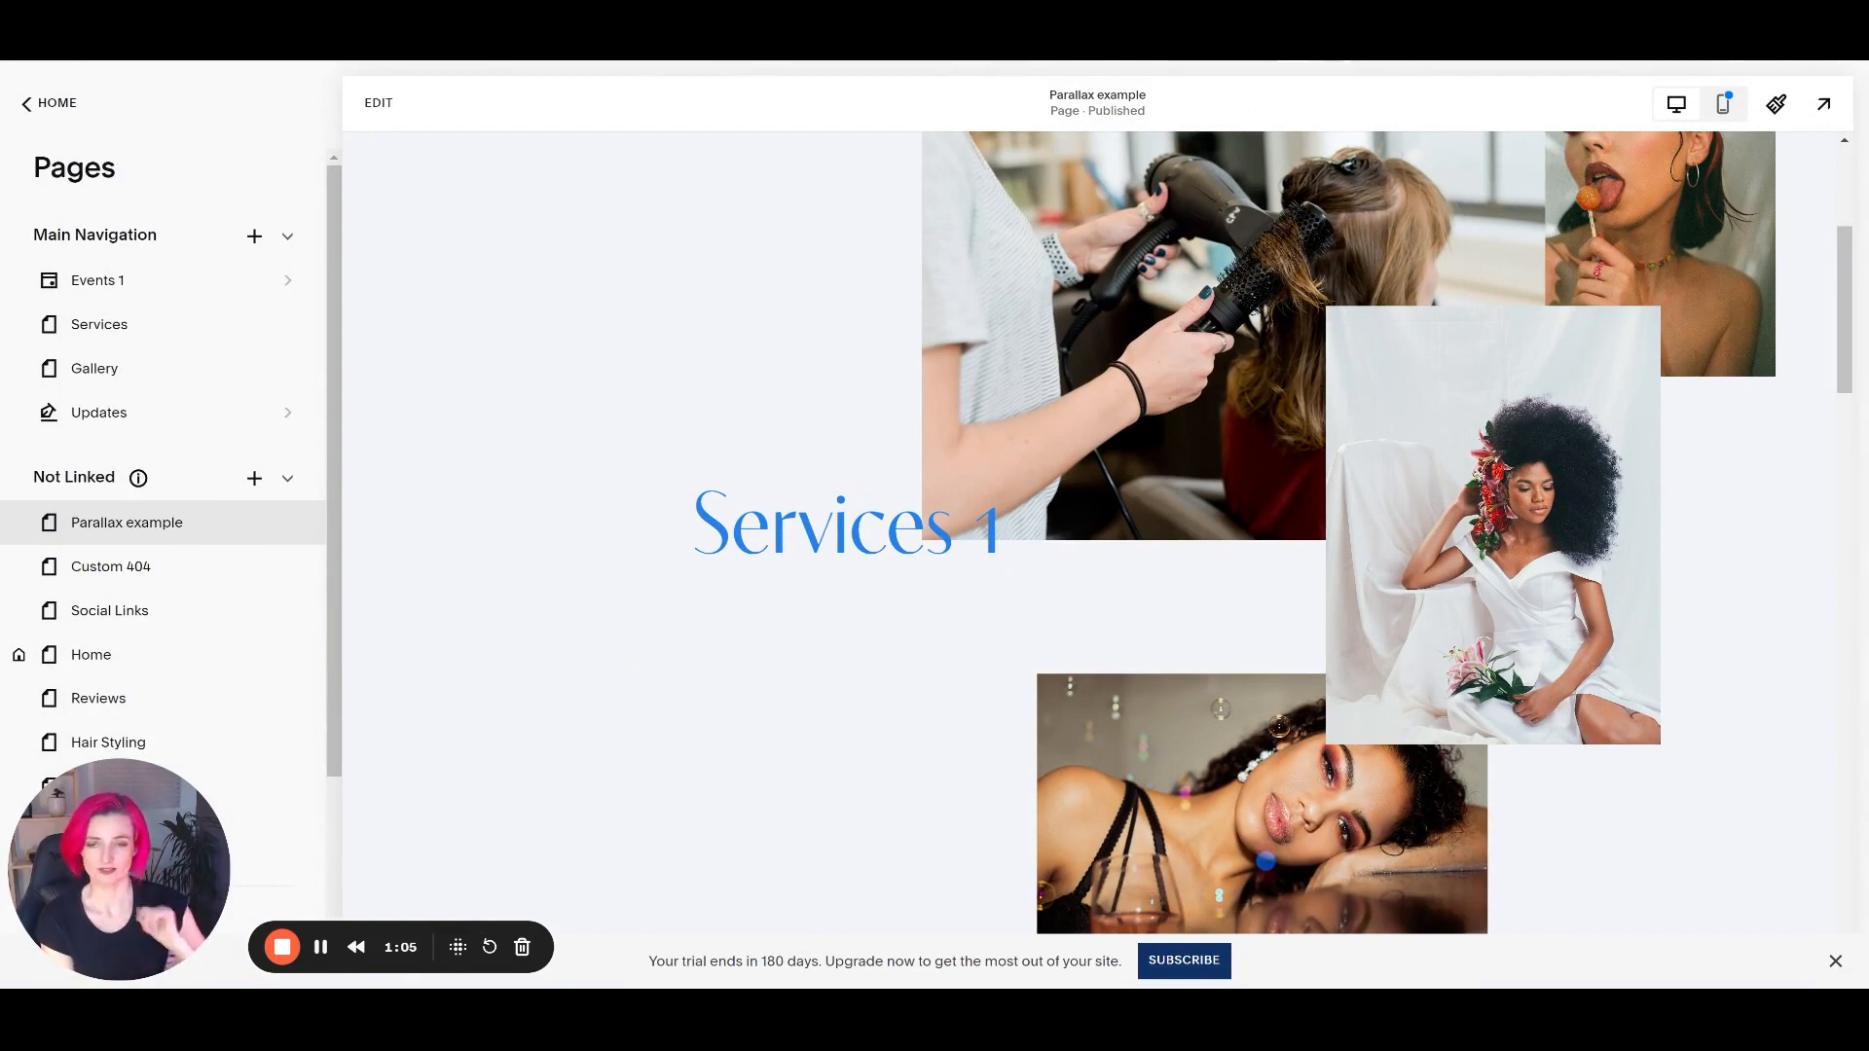
{"action": "left_click", "coordinate": [378, 102]}
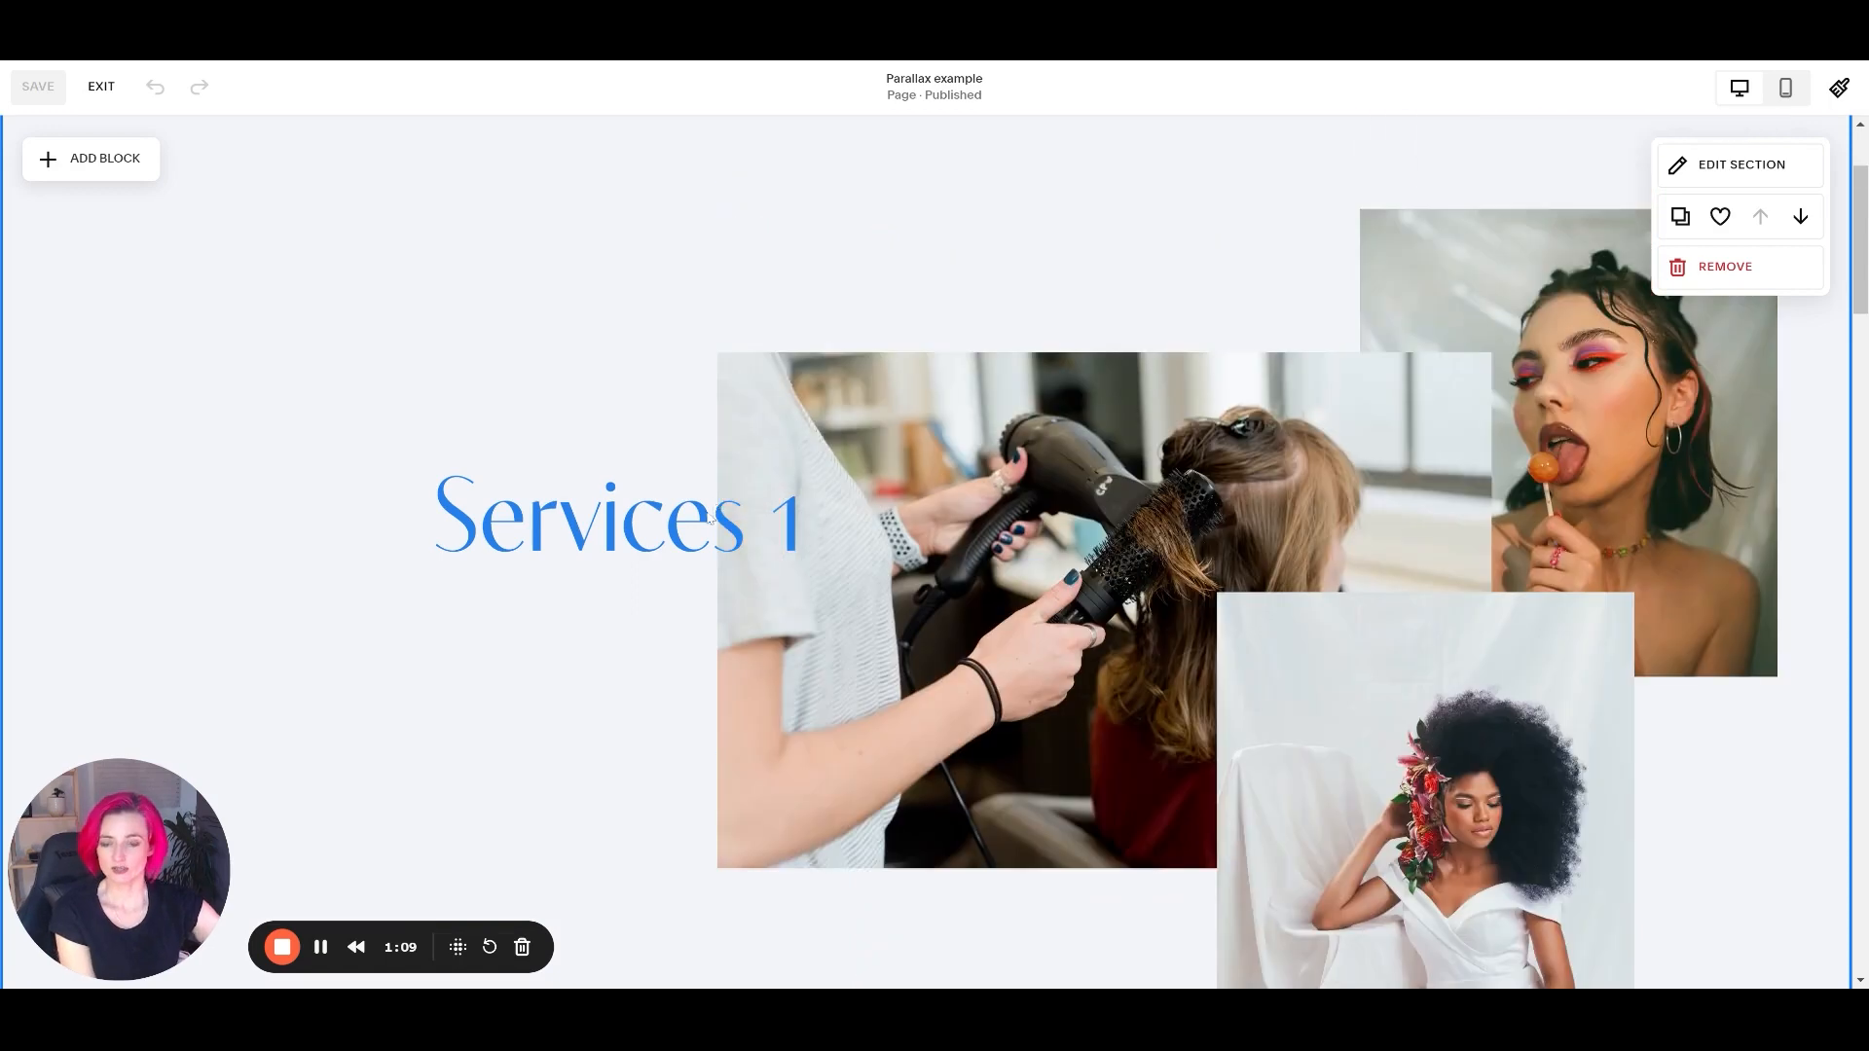
Inspect the pin settings of the Services 1 text block and how it behaves against the images.
{"action": "scroll", "coordinate": [691, 584], "scroll_direction": "up", "scroll_amount": 2}
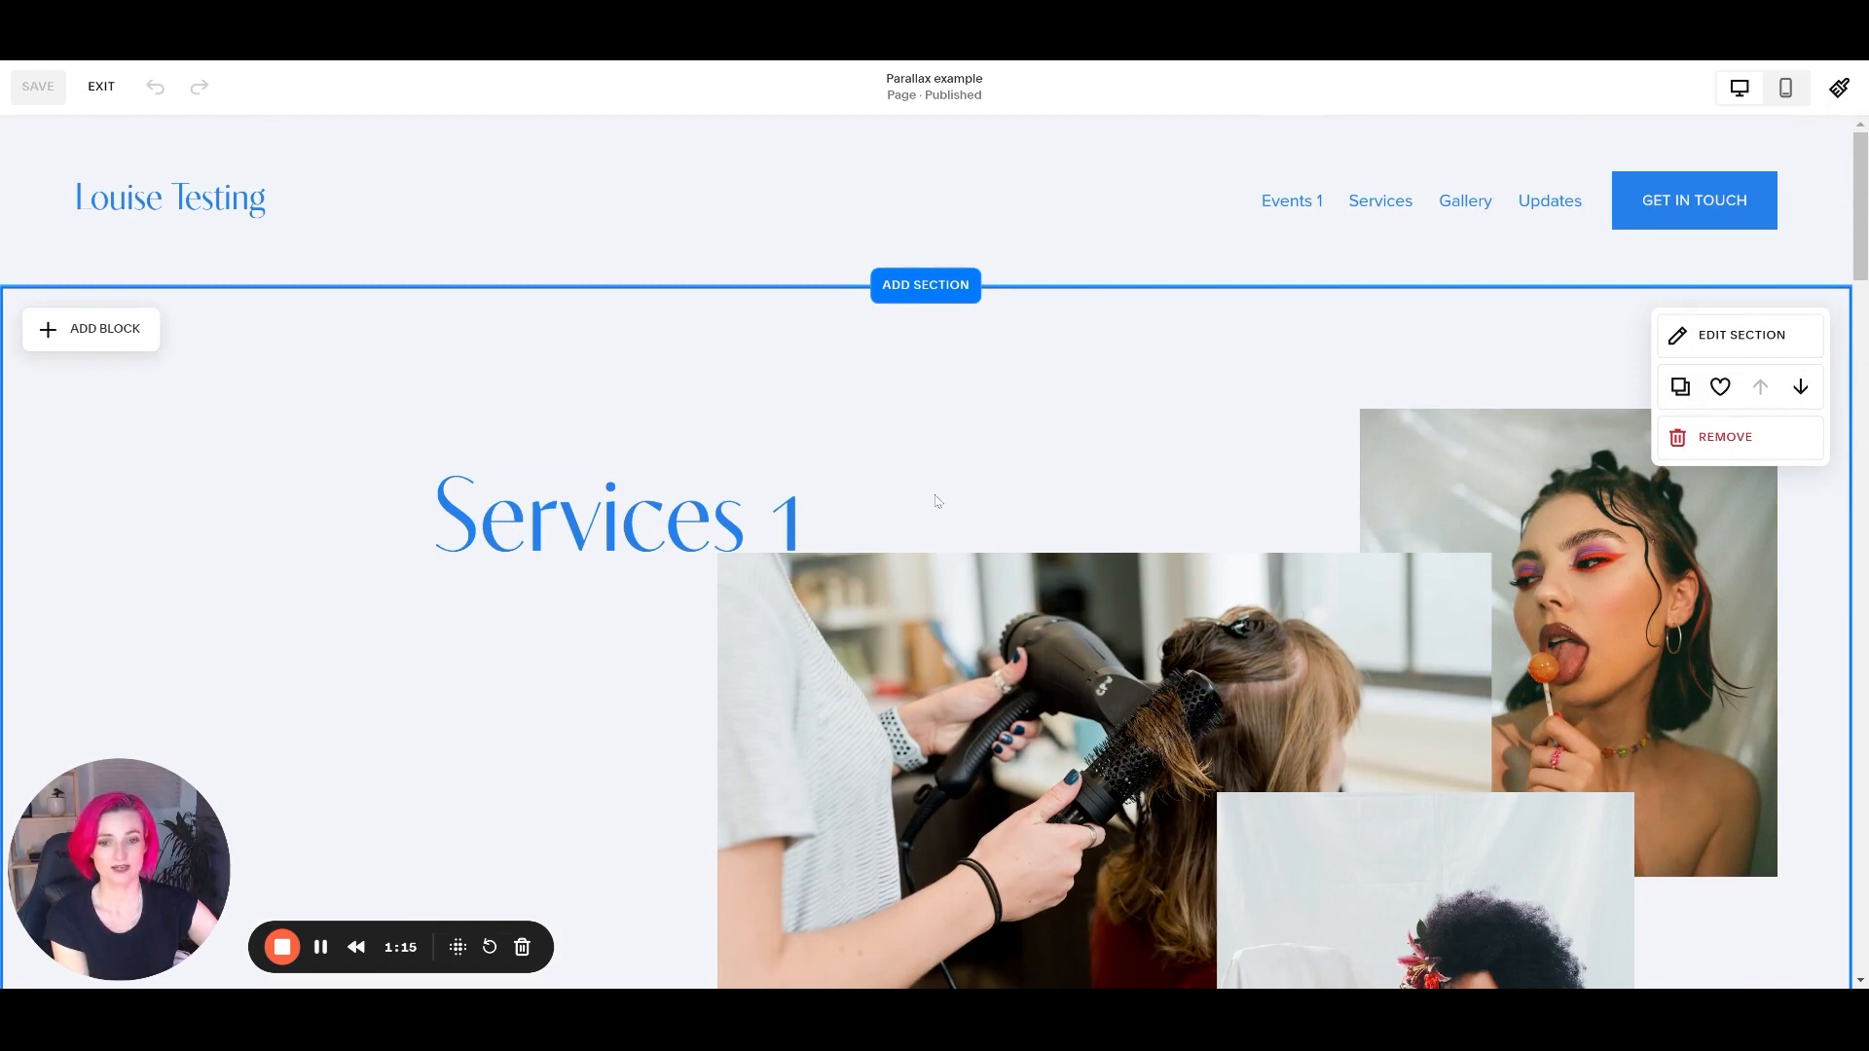
{"action": "scroll", "coordinate": [937, 501], "scroll_direction": "down", "scroll_amount": 3}
{"action": "scroll", "coordinate": [931, 501], "scroll_direction": "up", "scroll_amount": 3}
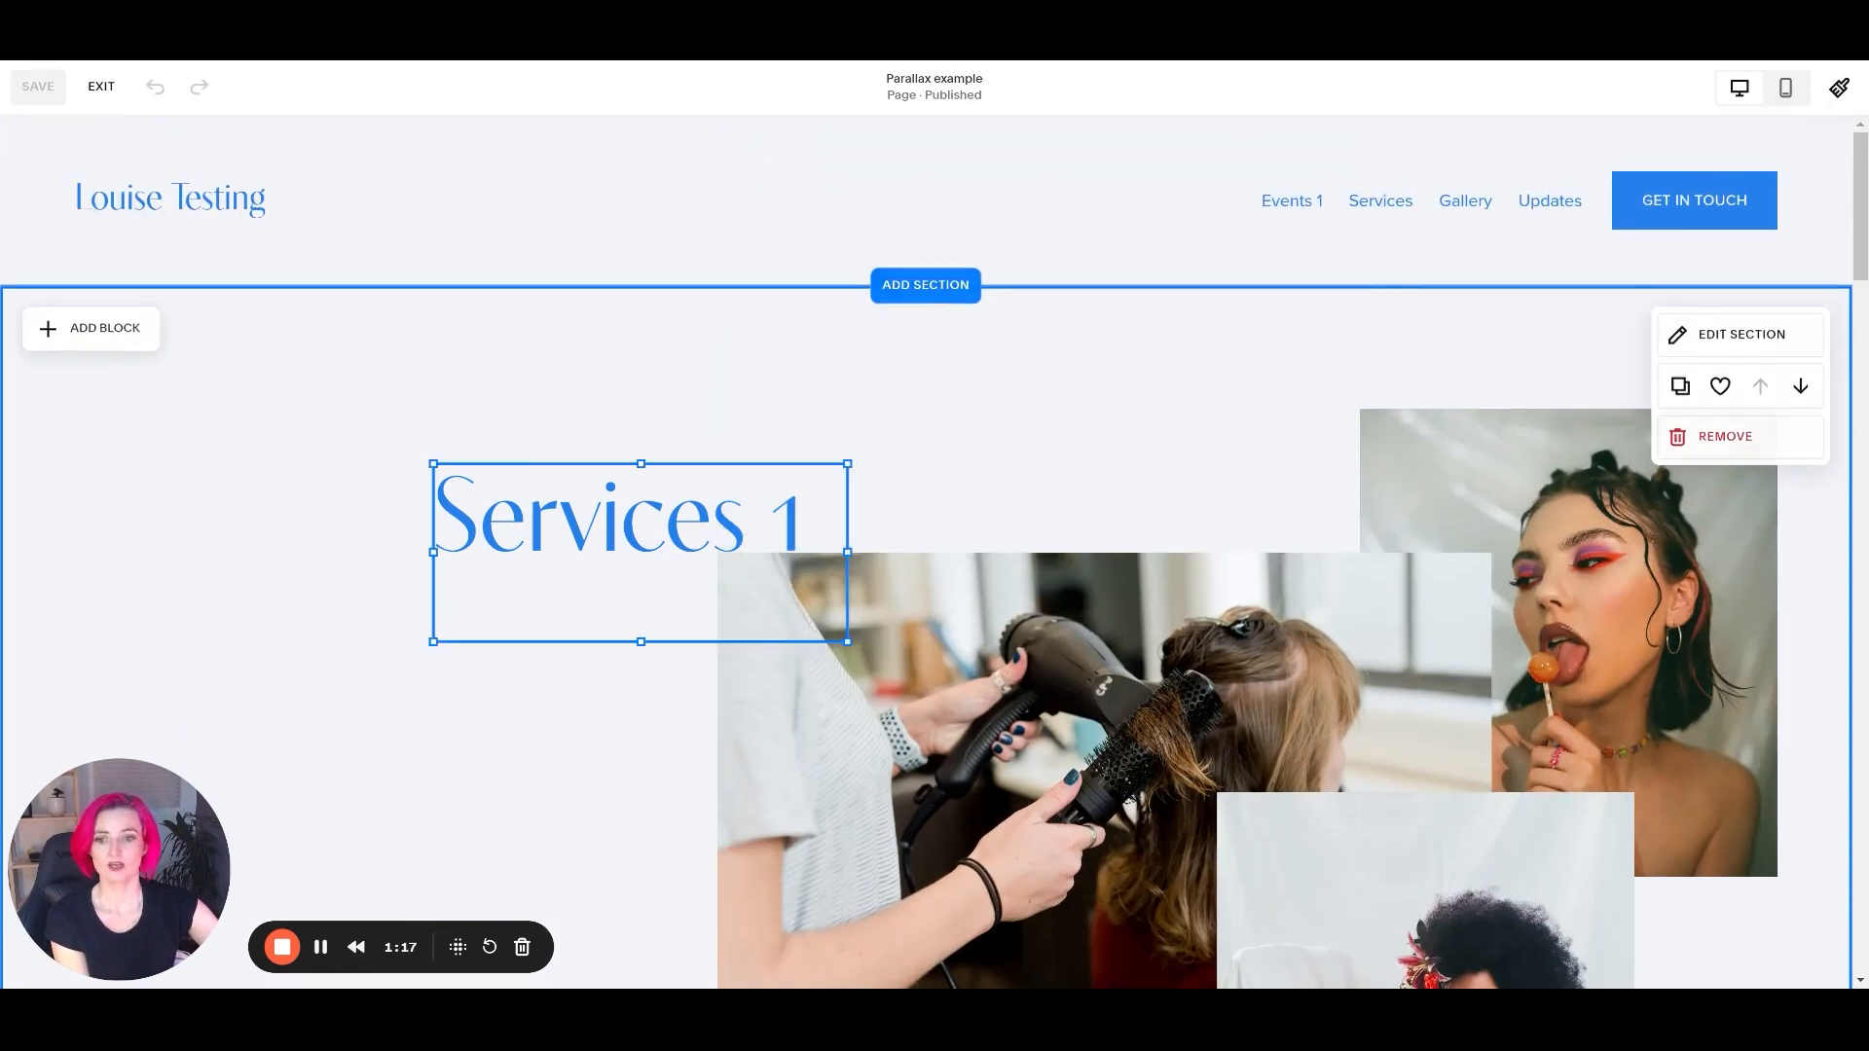
{"action": "left_click", "coordinate": [508, 487]}
{"action": "left_click", "coordinate": [563, 482]}
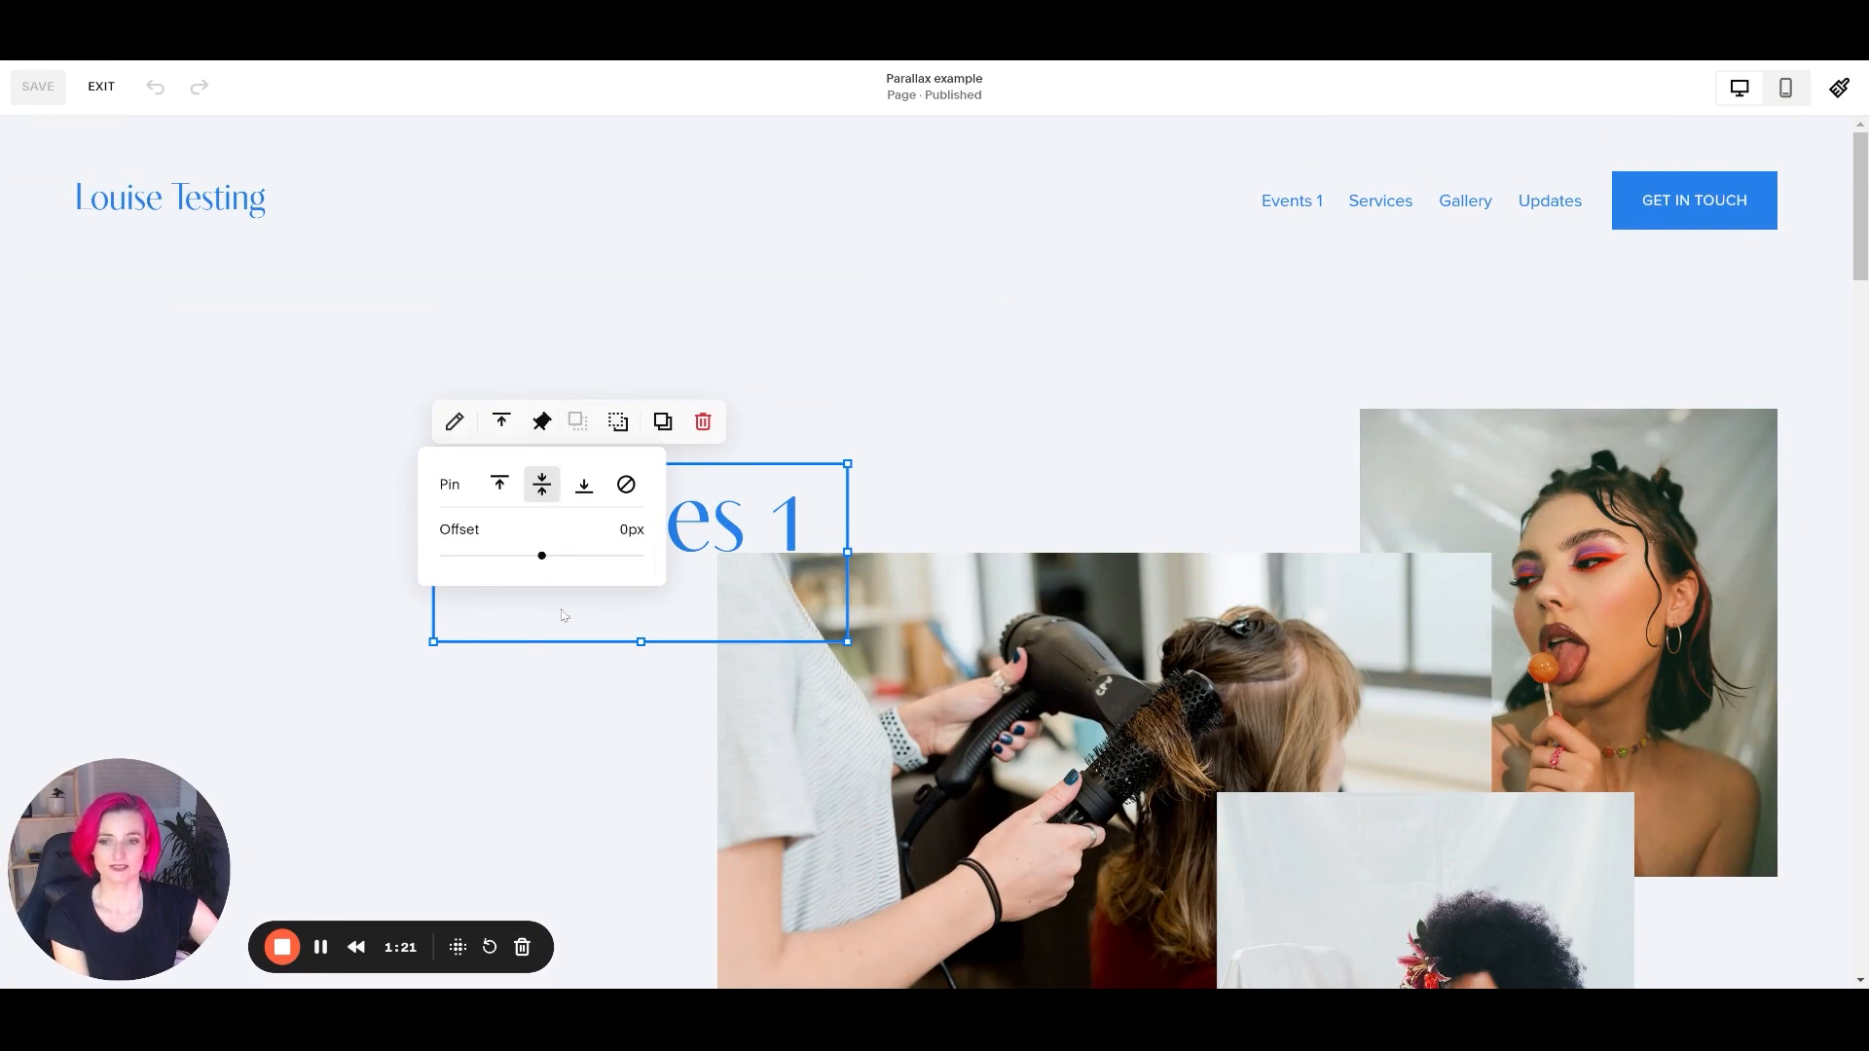
{"action": "scroll", "coordinate": [1012, 462], "scroll_direction": "down", "scroll_amount": 3}
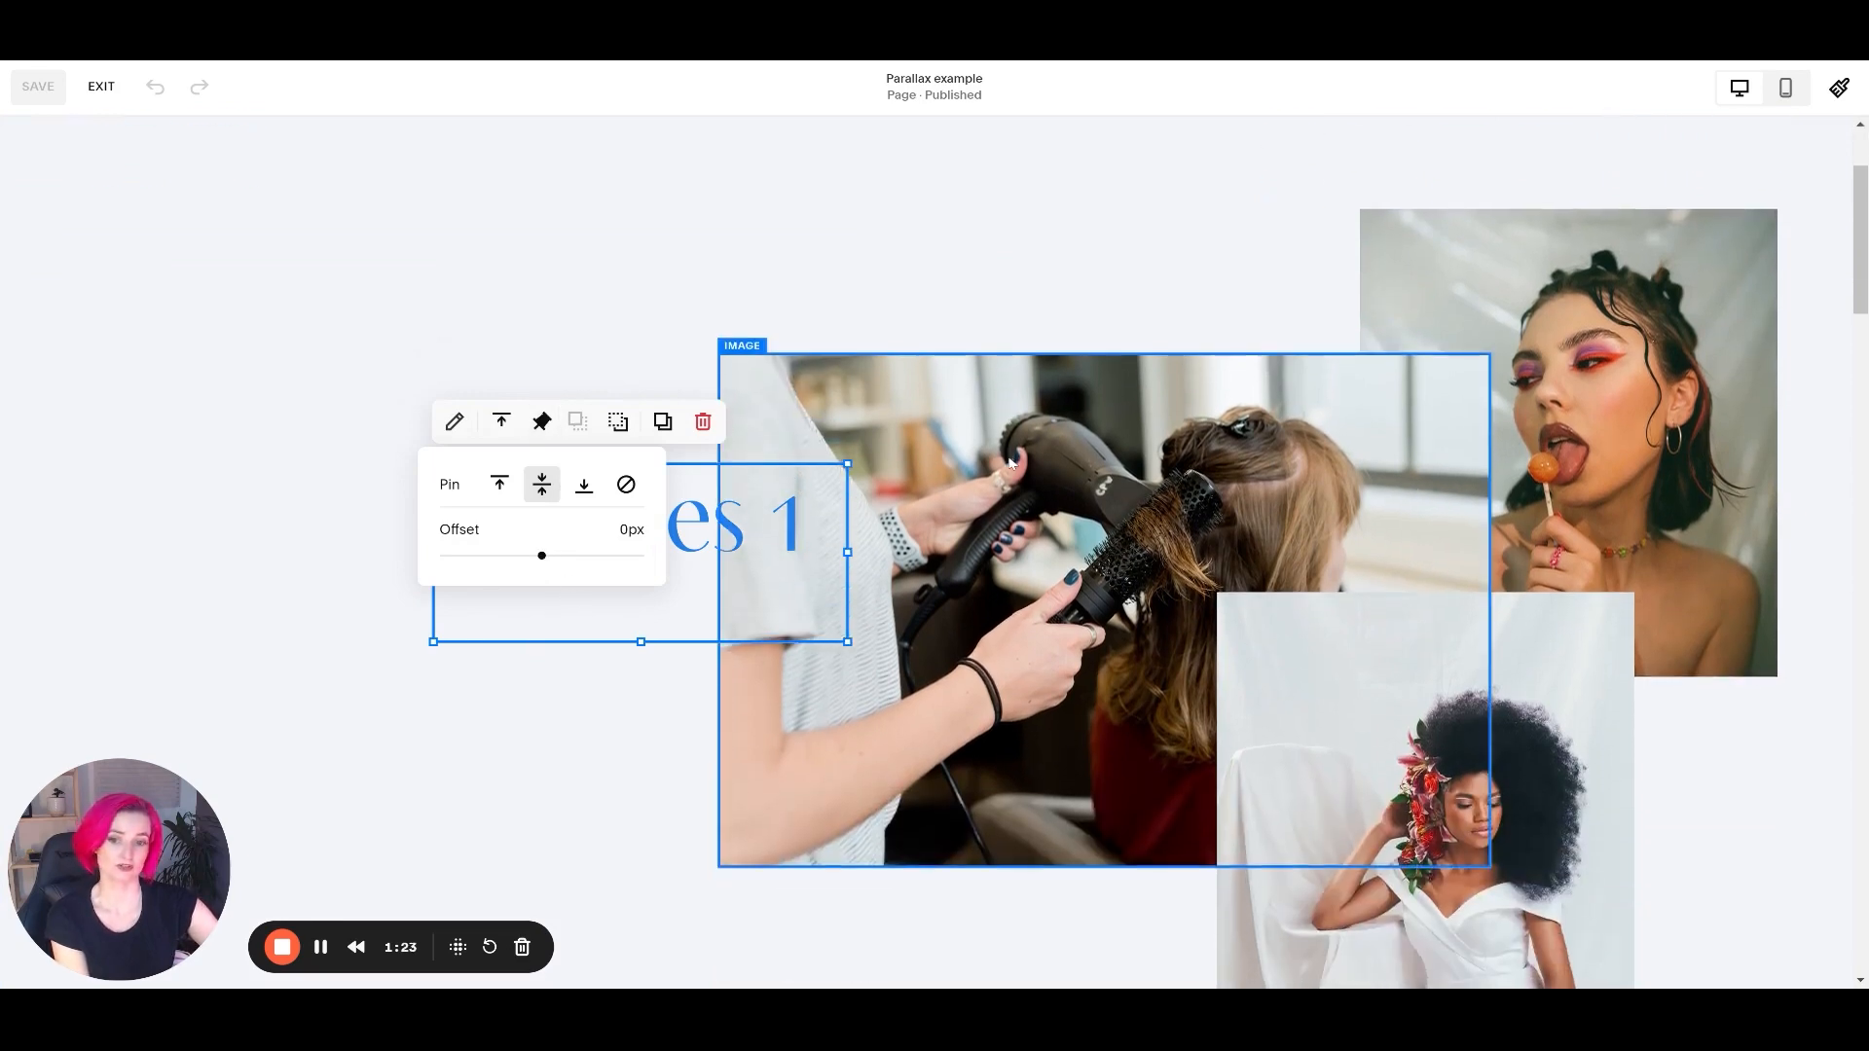
{"action": "scroll", "coordinate": [1010, 463], "scroll_direction": "up", "scroll_amount": 3}
{"action": "left_click", "coordinate": [1002, 489]}
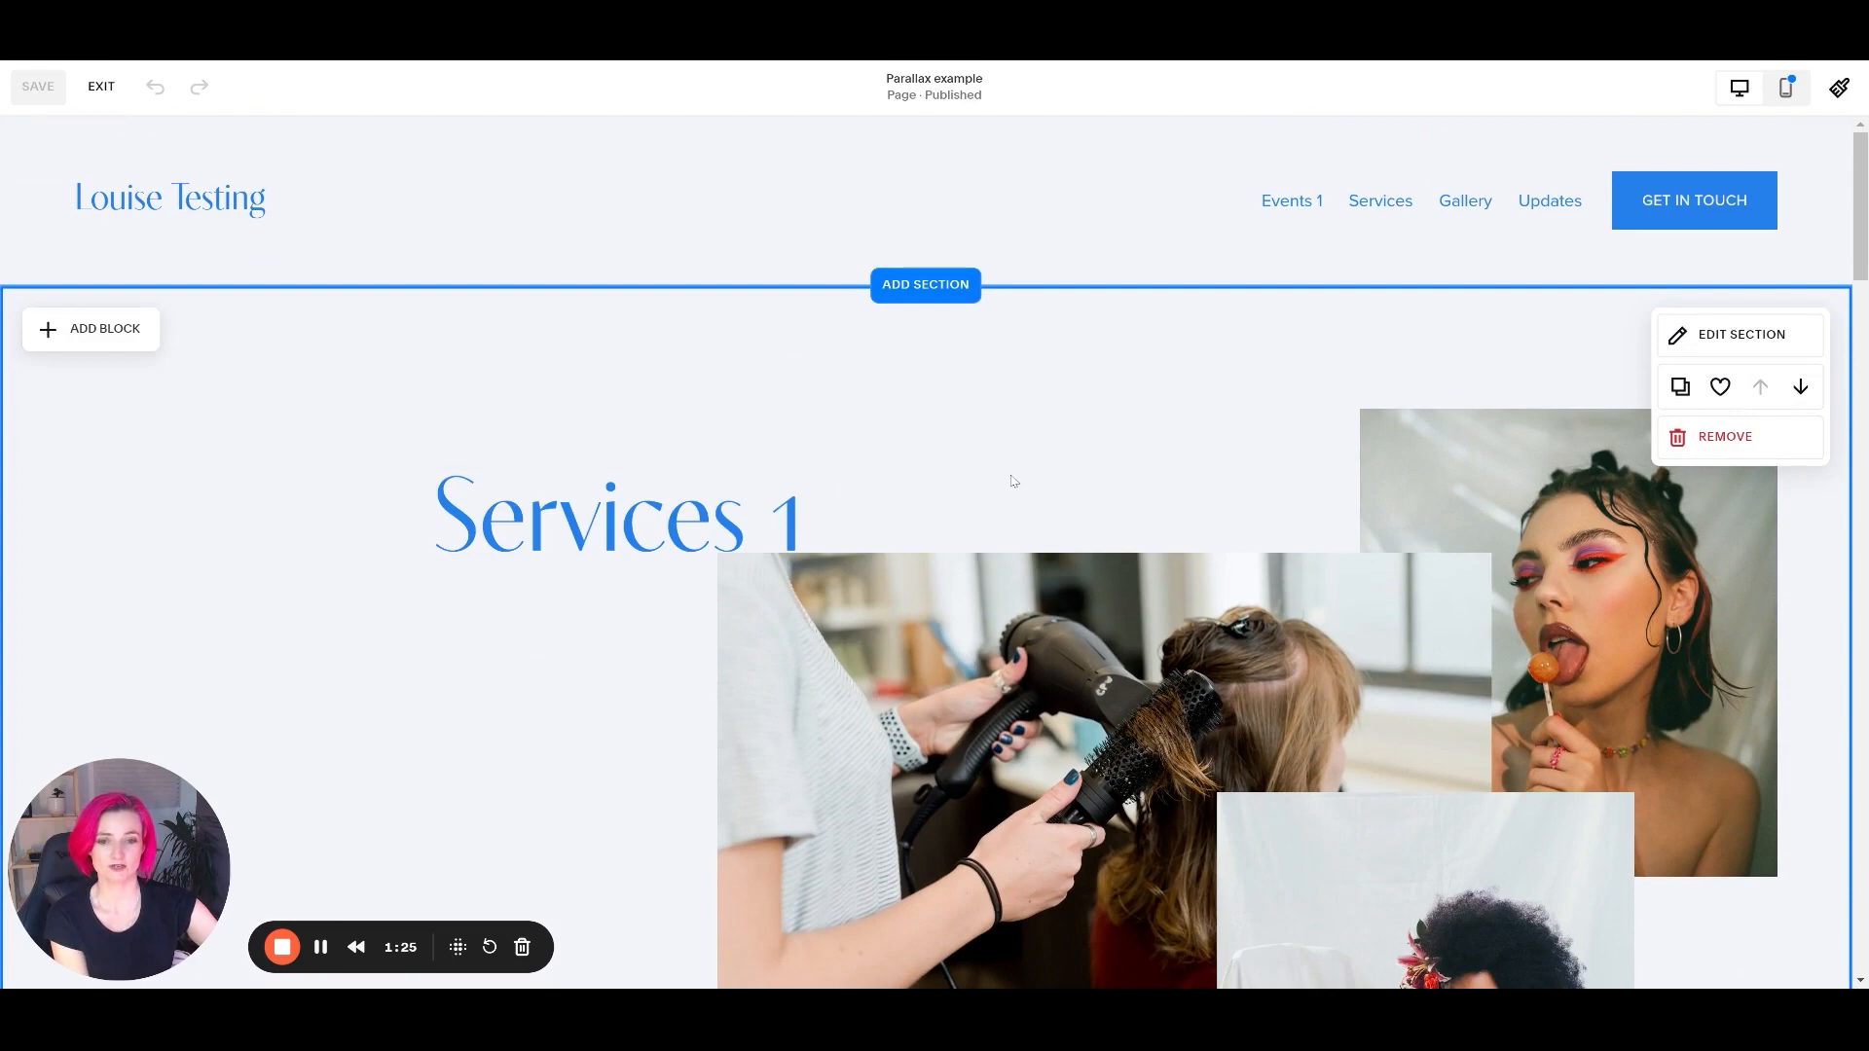
Move the Services 1 text block lower in its section, beside the lower part of the hair-drying image.
{"action": "left_click_drag", "start_coordinate": [643, 571], "coordinate": [646, 708]}
{"action": "scroll", "coordinate": [949, 482], "scroll_direction": "down", "scroll_amount": 5}
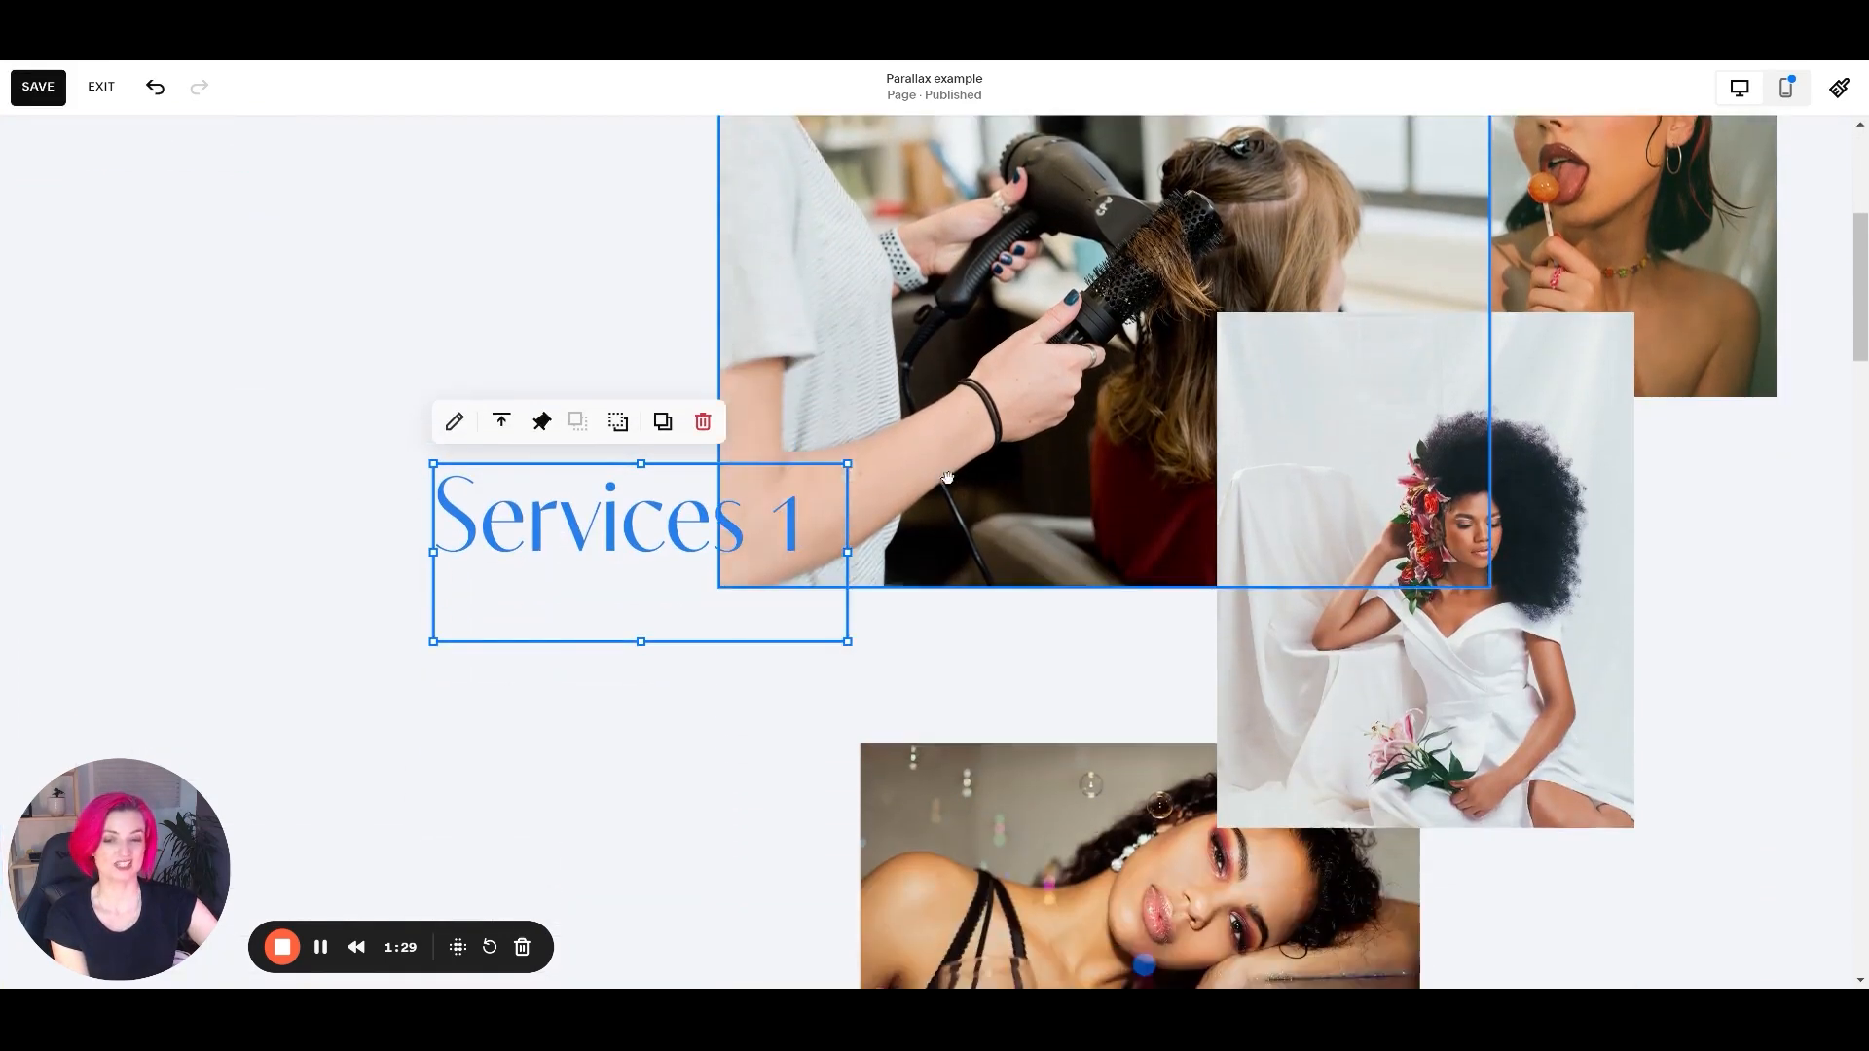
{"action": "scroll", "coordinate": [941, 504], "scroll_direction": "up", "scroll_amount": 4}
{"action": "scroll", "coordinate": [940, 505], "scroll_direction": "up", "scroll_amount": 1}
{"action": "left_click", "coordinate": [560, 663]}
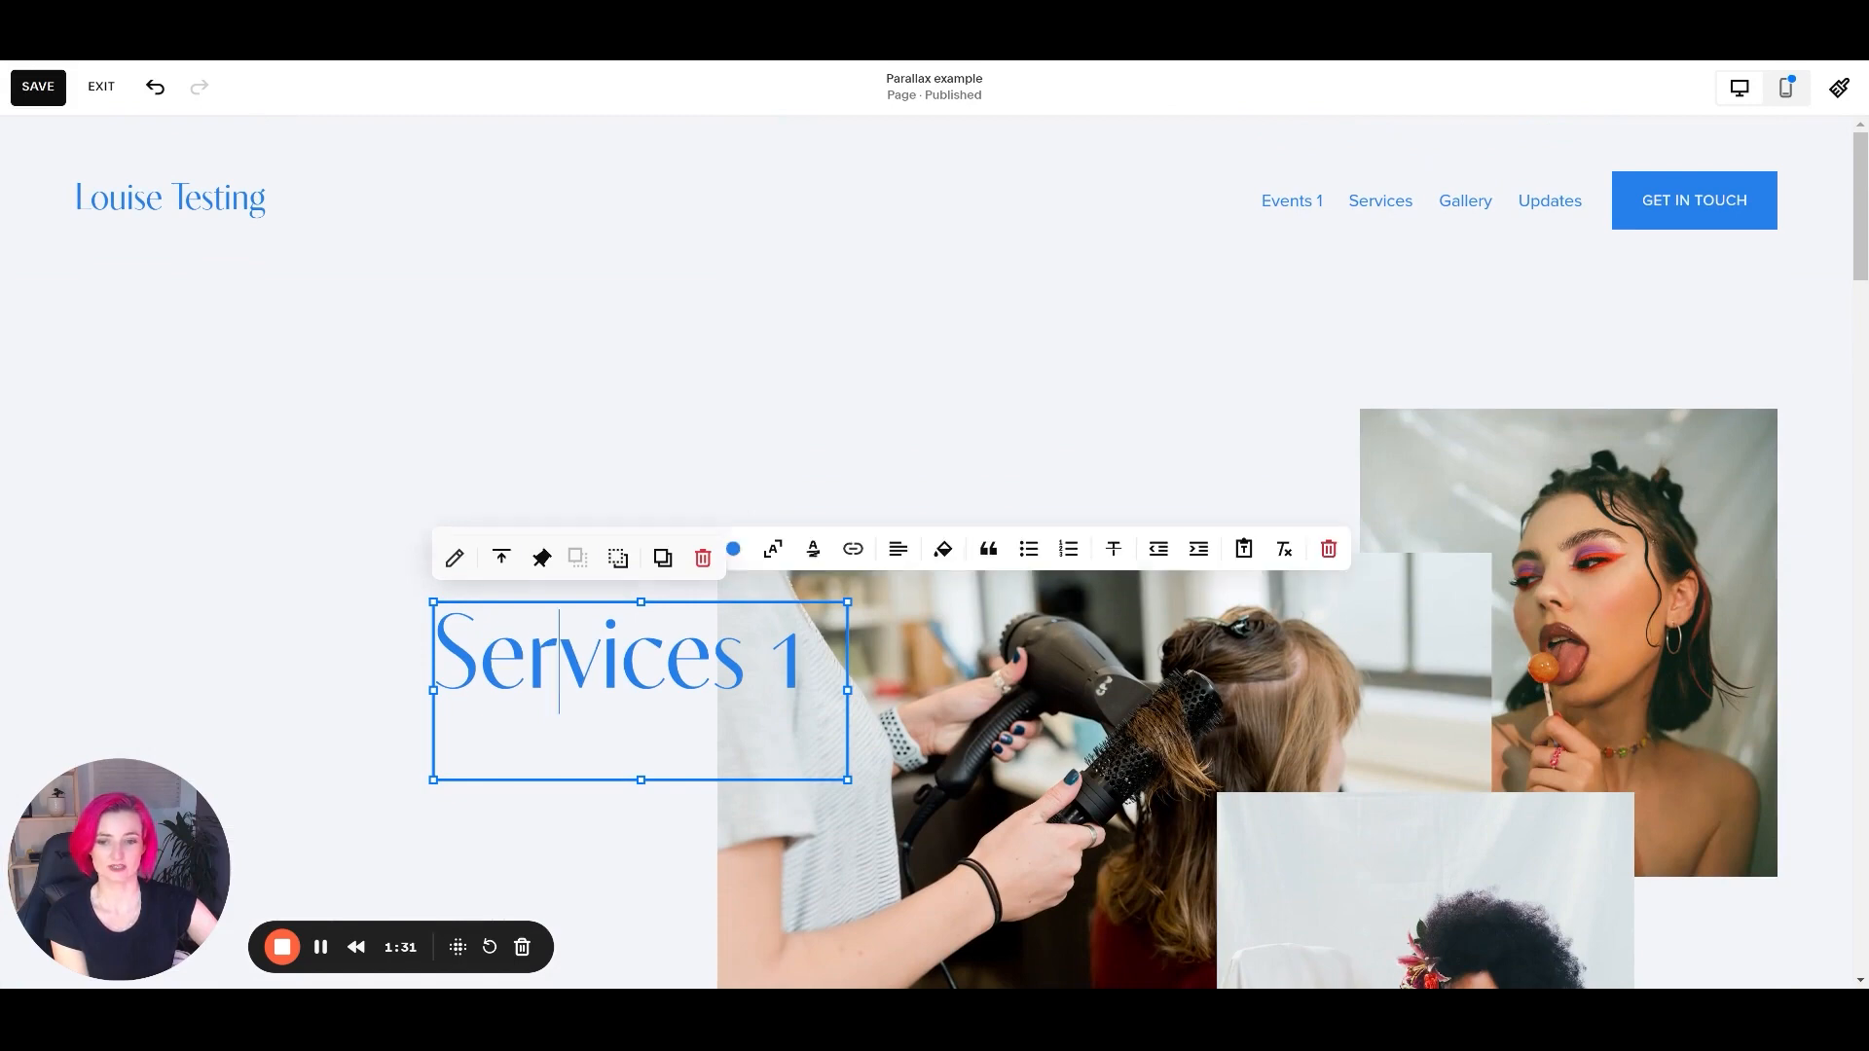
{"action": "left_click_drag", "start_coordinate": [560, 664], "coordinate": [637, 947]}
{"action": "left_click", "coordinate": [248, 396]}
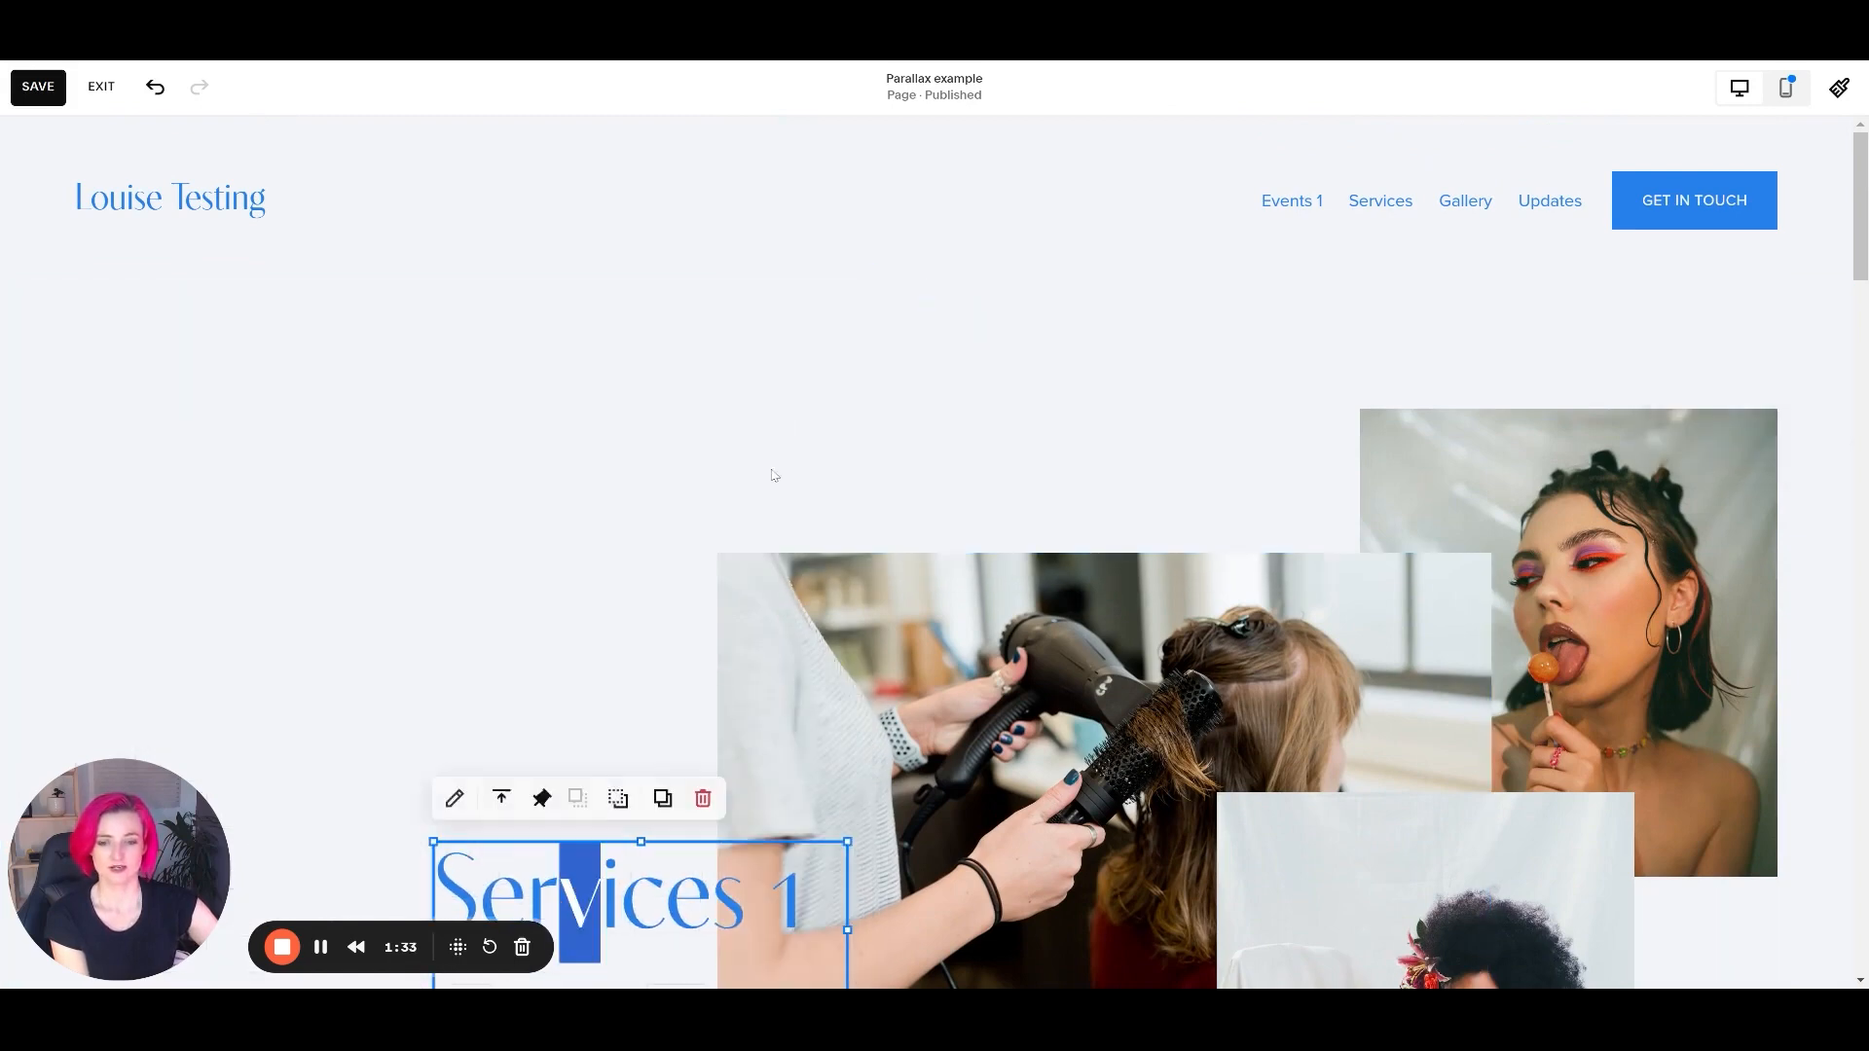
{"action": "left_click", "coordinate": [602, 470]}
Check how the repositioned Services 1 heading travels past the images to the end of its section.
{"action": "scroll", "coordinate": [643, 540], "scroll_direction": "down", "scroll_amount": 5}
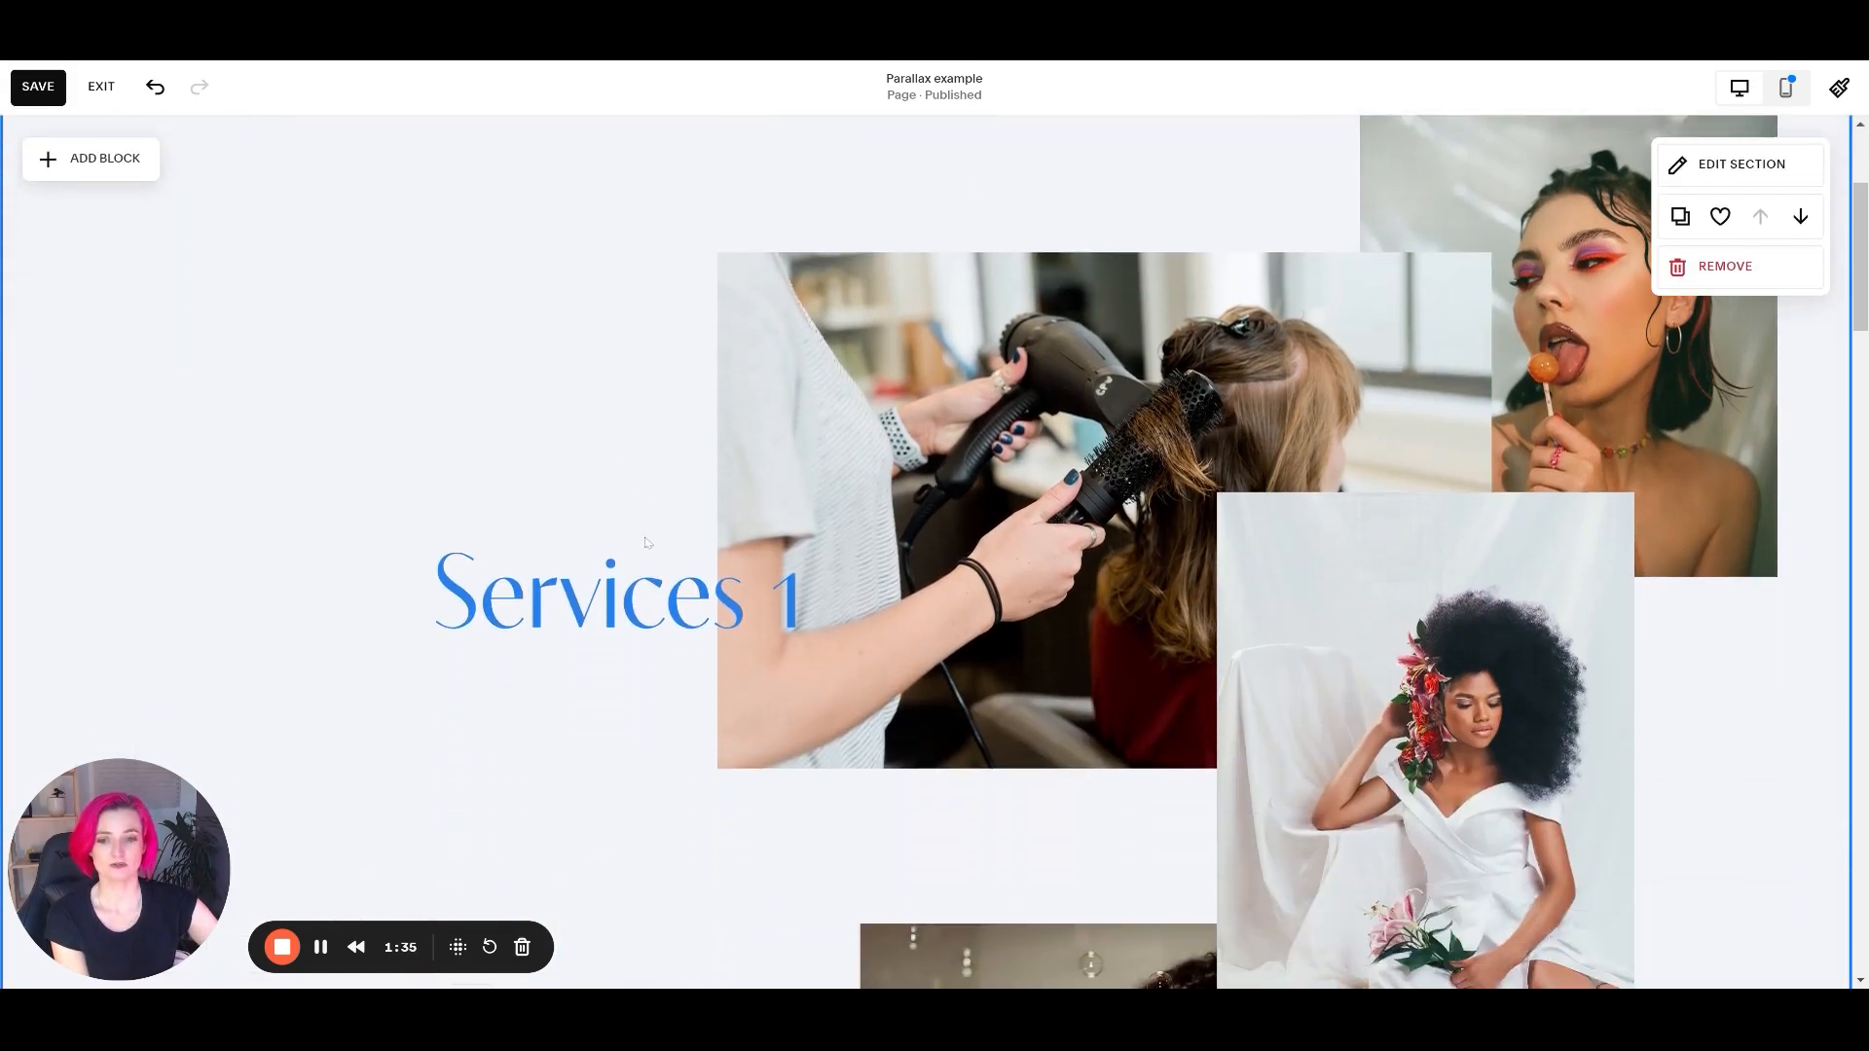
{"action": "scroll", "coordinate": [639, 545], "scroll_direction": "down", "scroll_amount": 7}
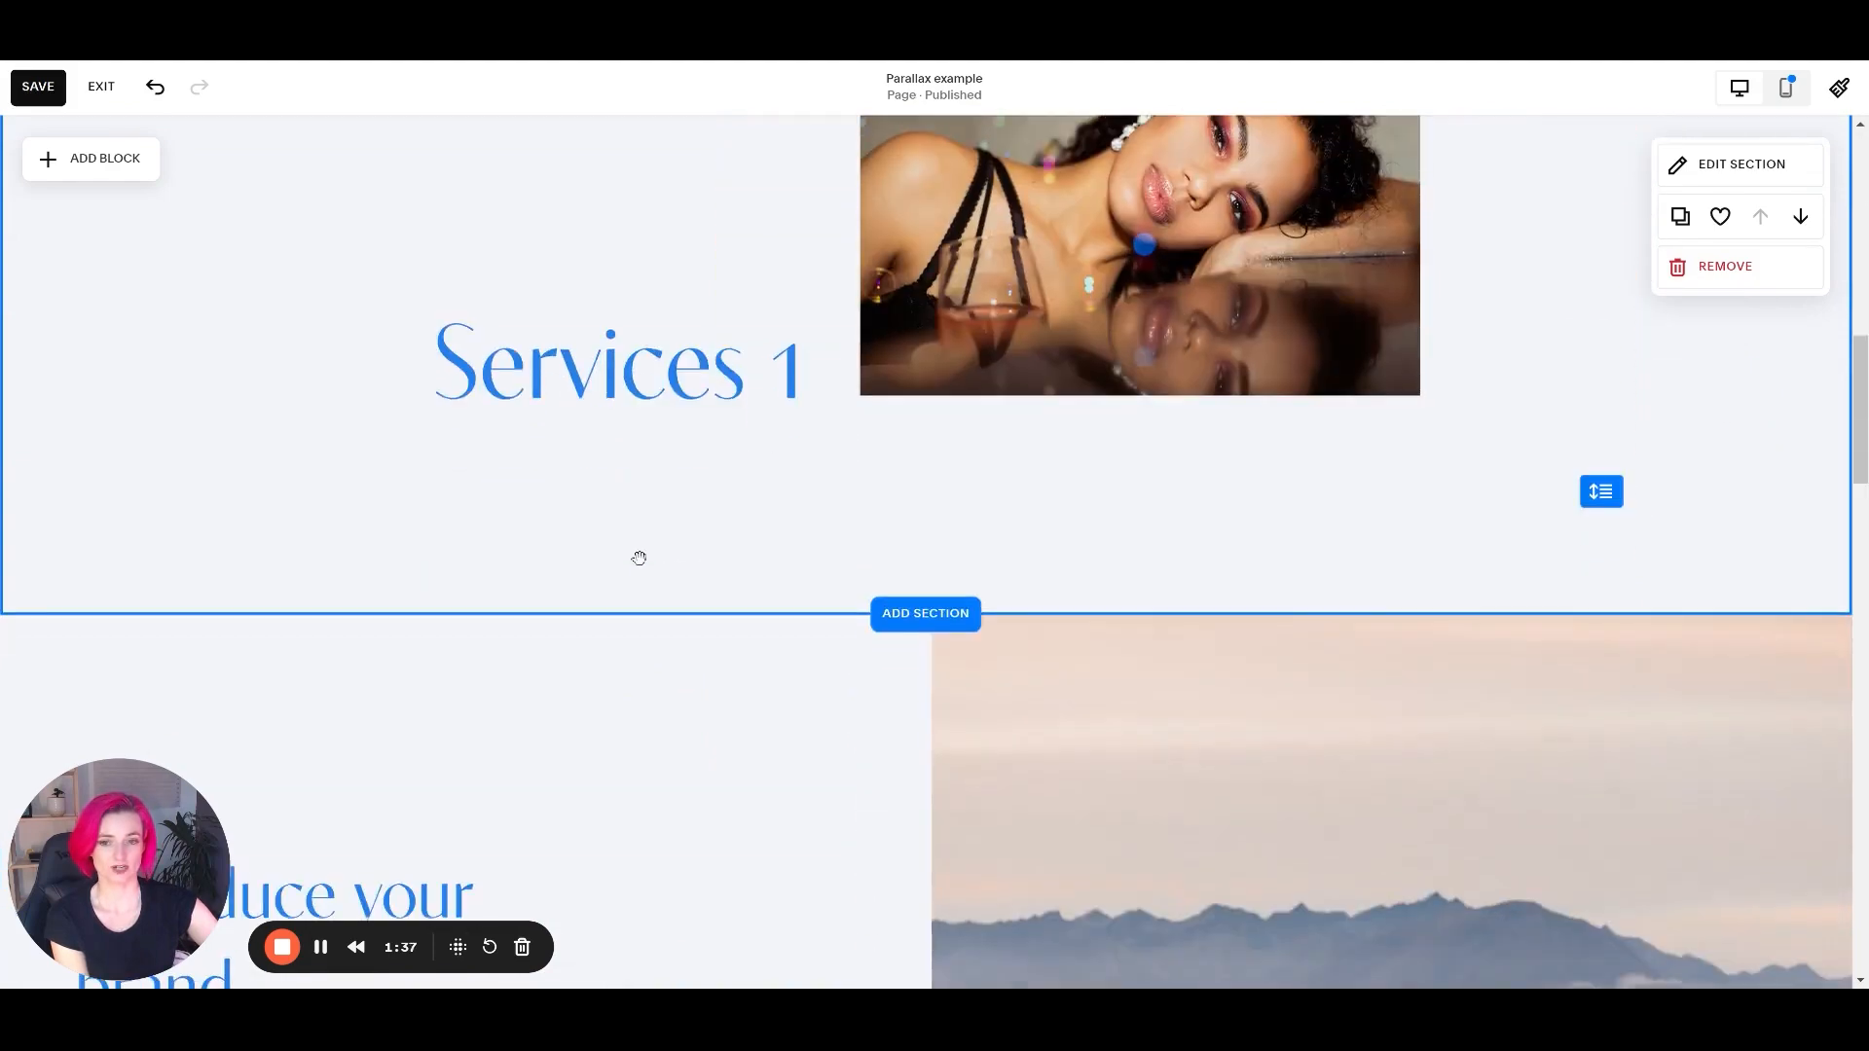
{"action": "scroll", "coordinate": [641, 555], "scroll_direction": "up", "scroll_amount": 5}
{"action": "scroll", "coordinate": [642, 554], "scroll_direction": "up", "scroll_amount": 3}
{"action": "scroll", "coordinate": [644, 550], "scroll_direction": "down", "scroll_amount": 10}
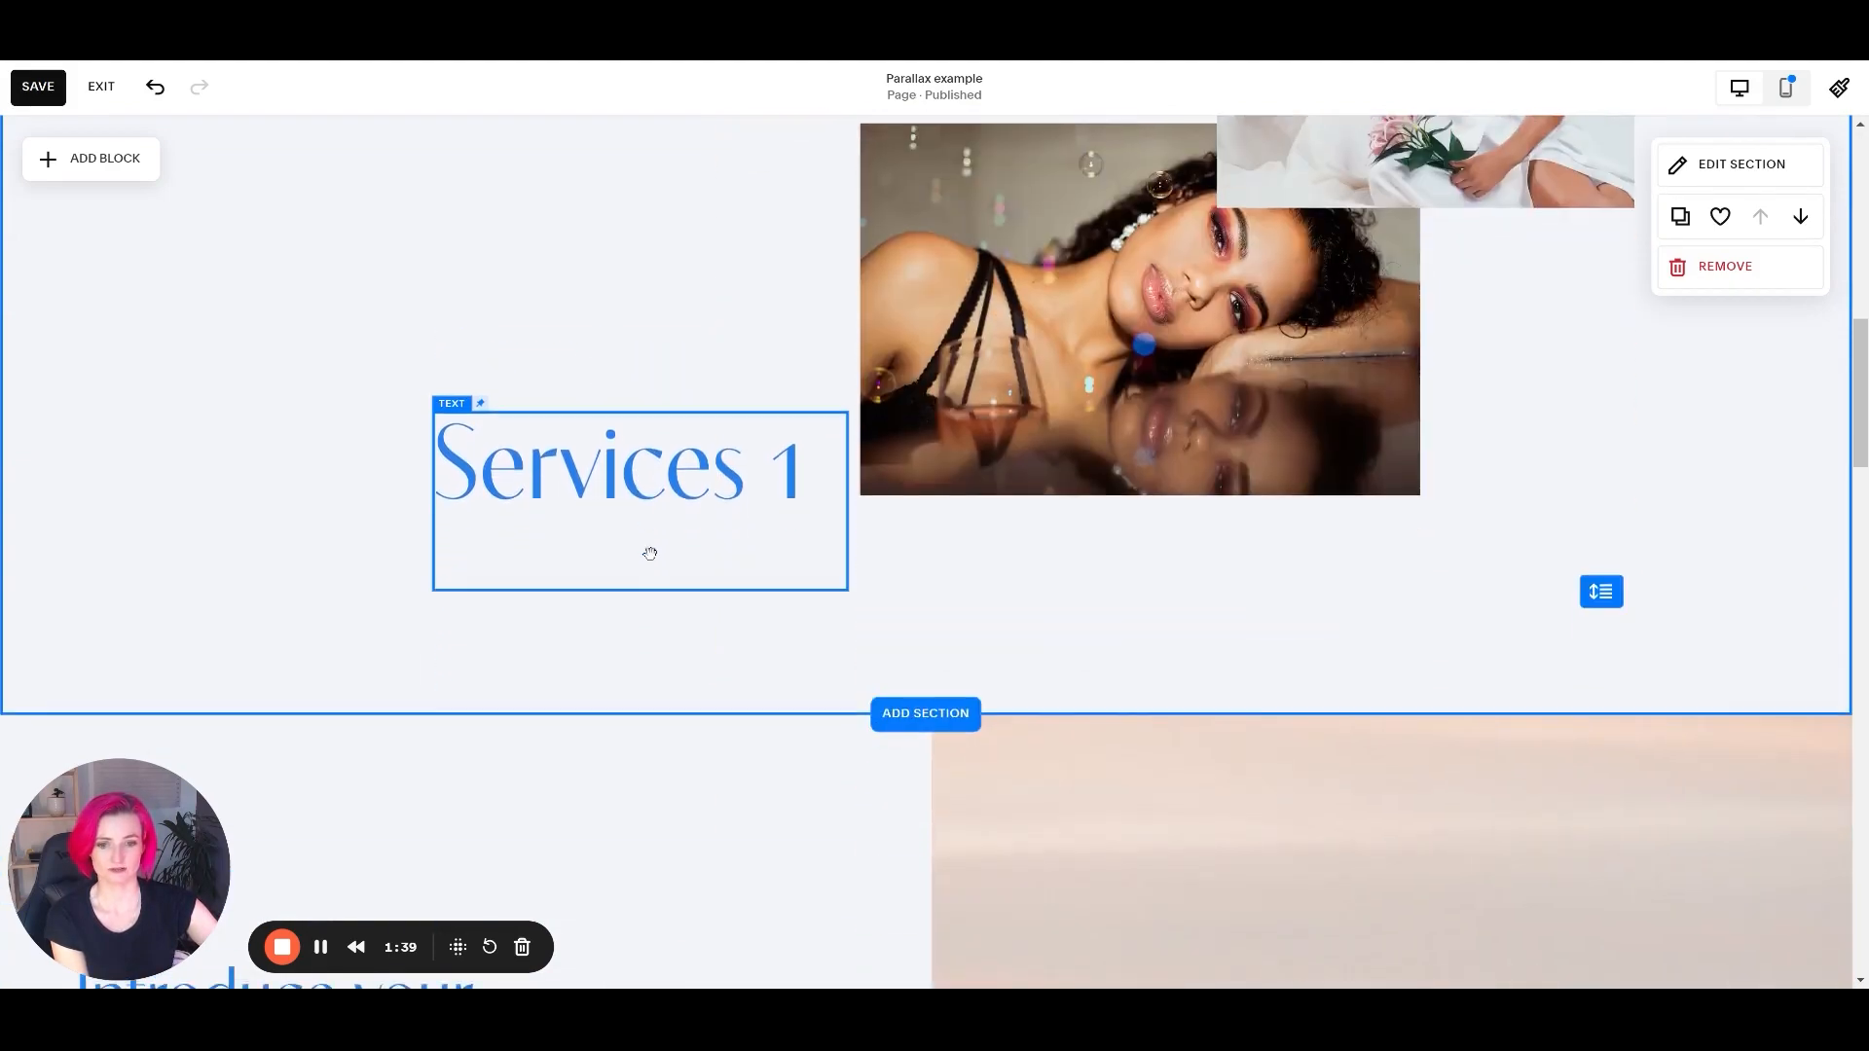
{"action": "scroll", "coordinate": [817, 547], "scroll_direction": "down", "scroll_amount": 5}
{"action": "scroll", "coordinate": [815, 554], "scroll_direction": "up", "scroll_amount": 15}
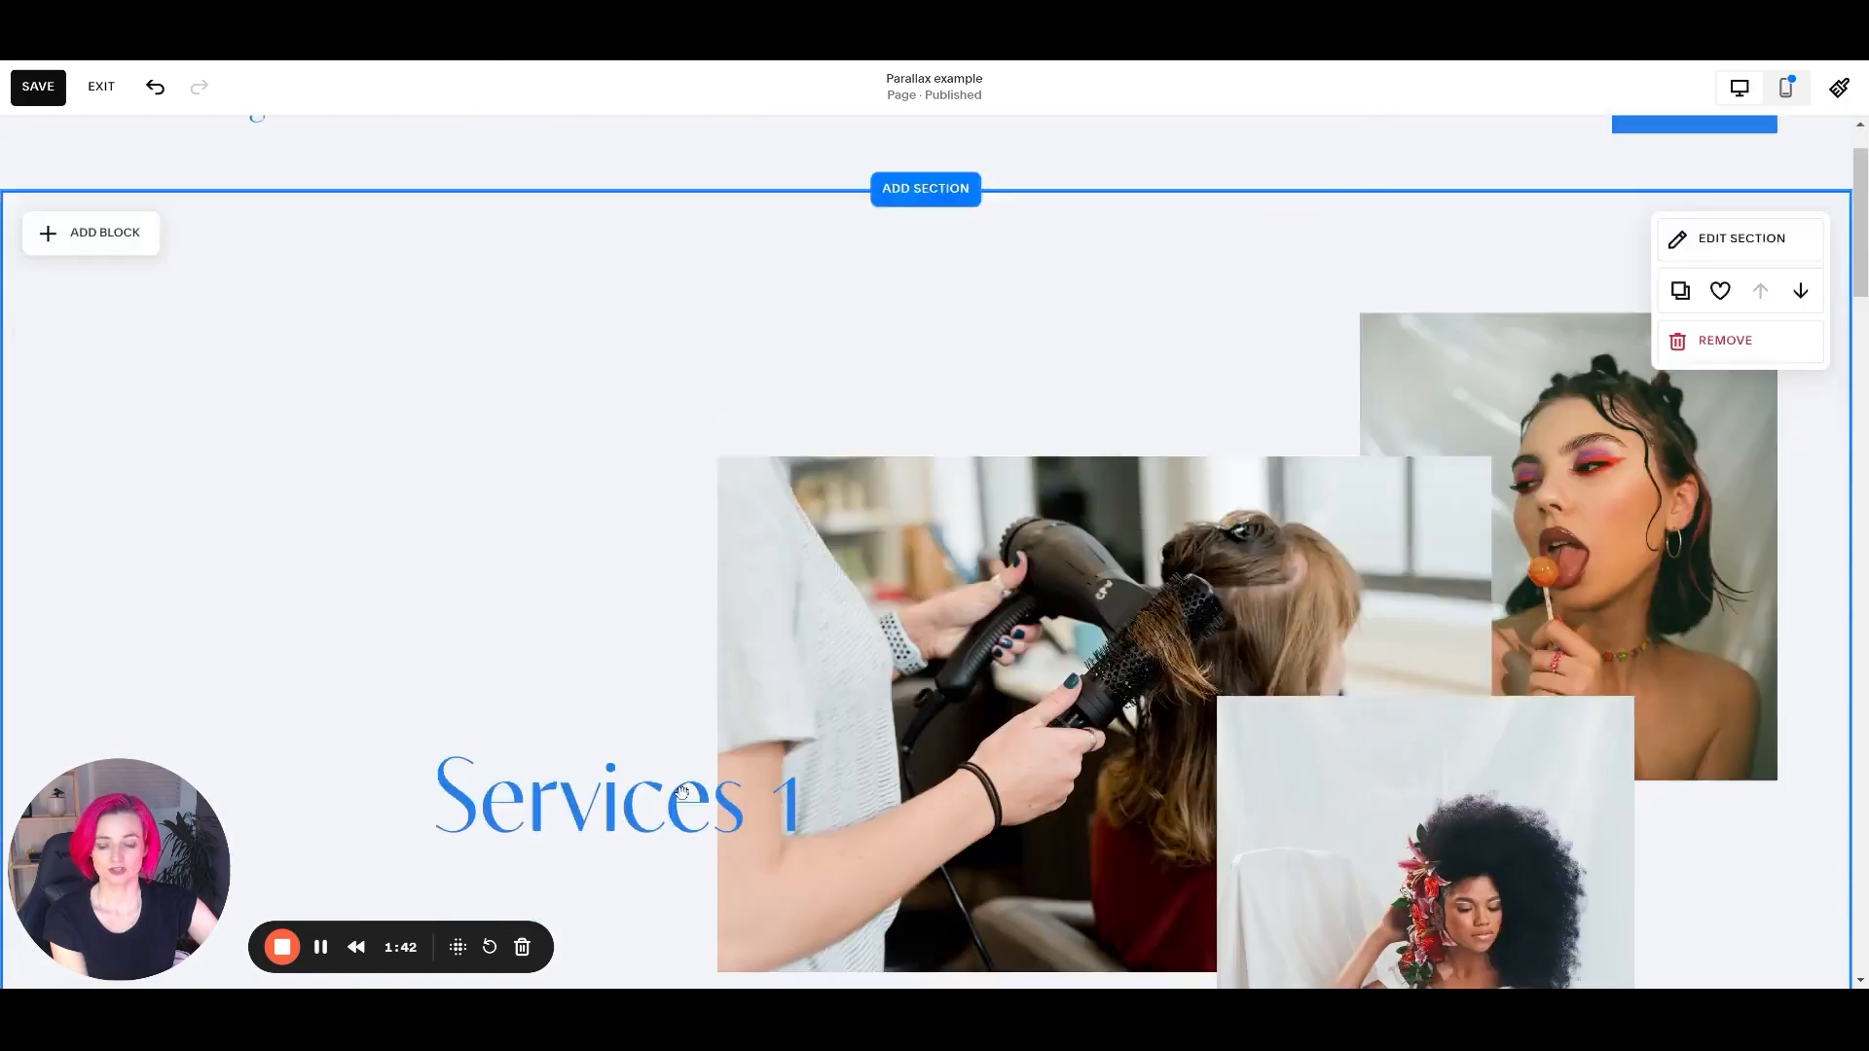
{"action": "scroll", "coordinate": [682, 603], "scroll_direction": "down", "scroll_amount": 2}
Shift the Services 1 text block slightly left and pin it to the top of the screen.
{"action": "left_click", "coordinate": [655, 652]}
{"action": "left_click_drag", "start_coordinate": [655, 651], "coordinate": [588, 530]}
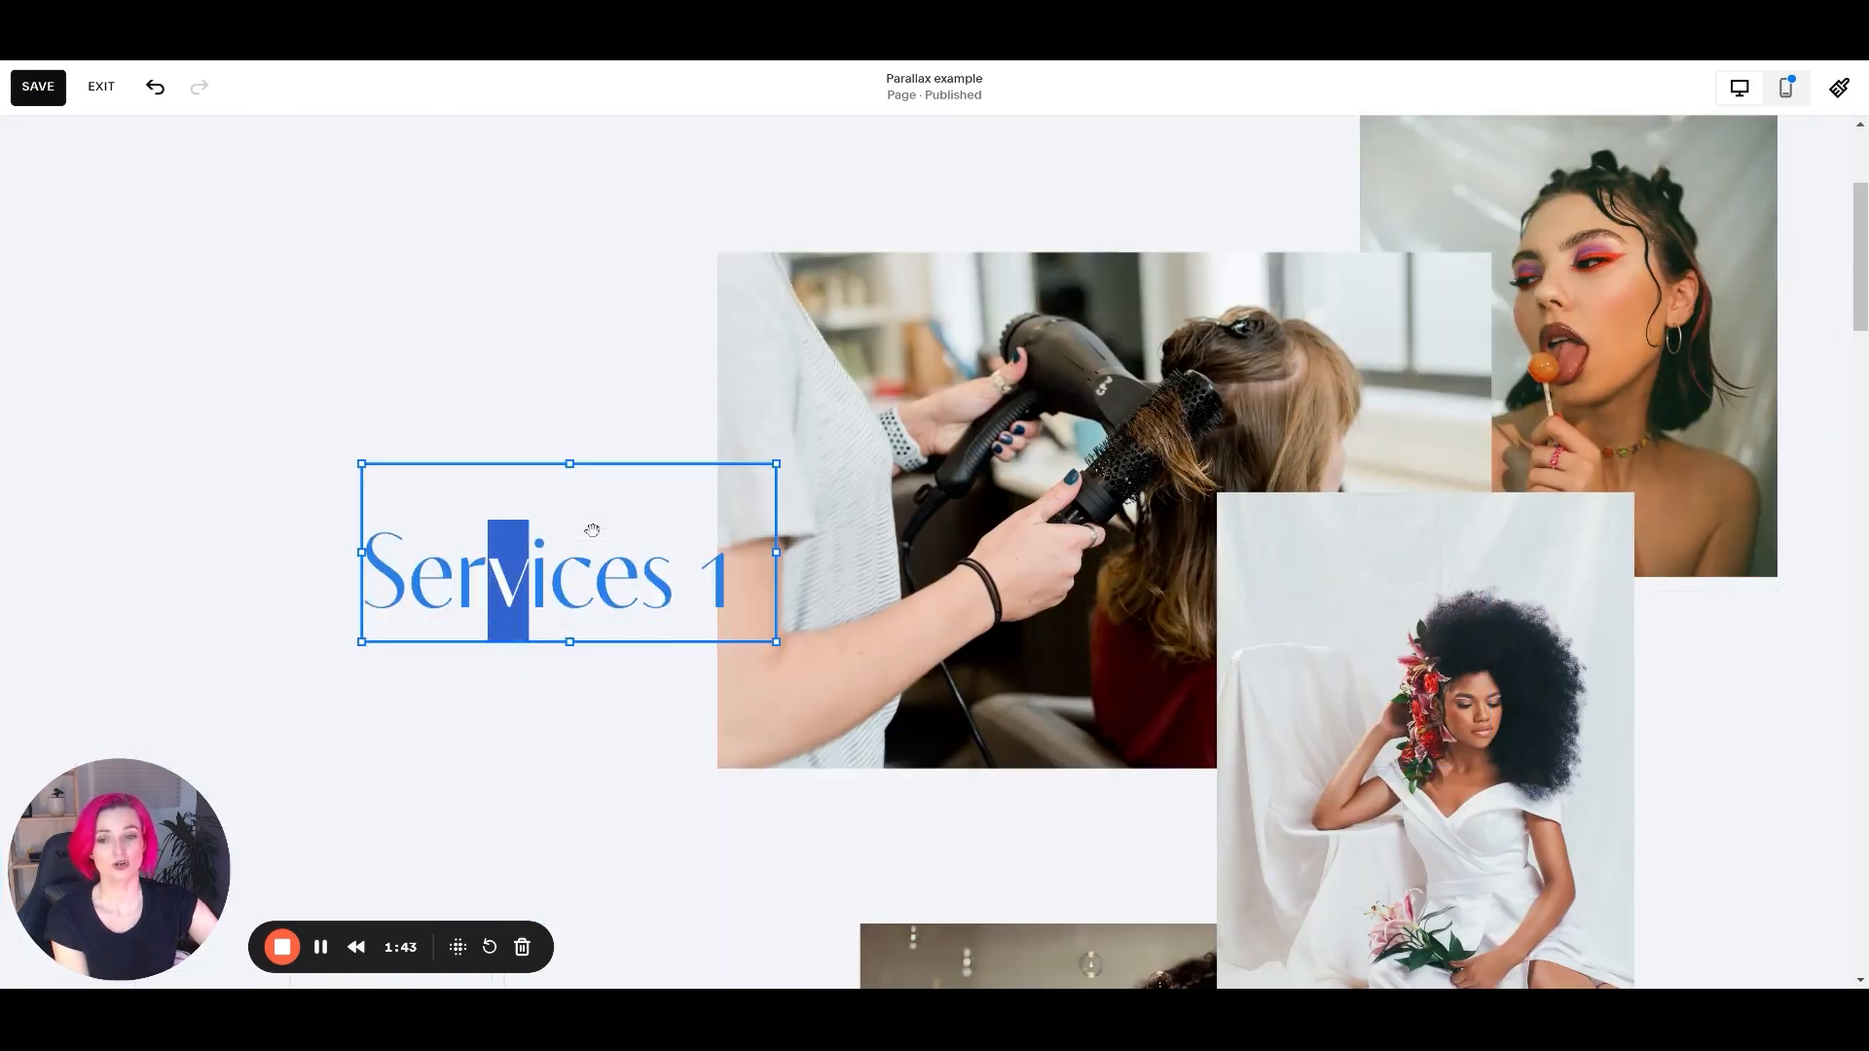
{"action": "left_click", "coordinate": [470, 419]}
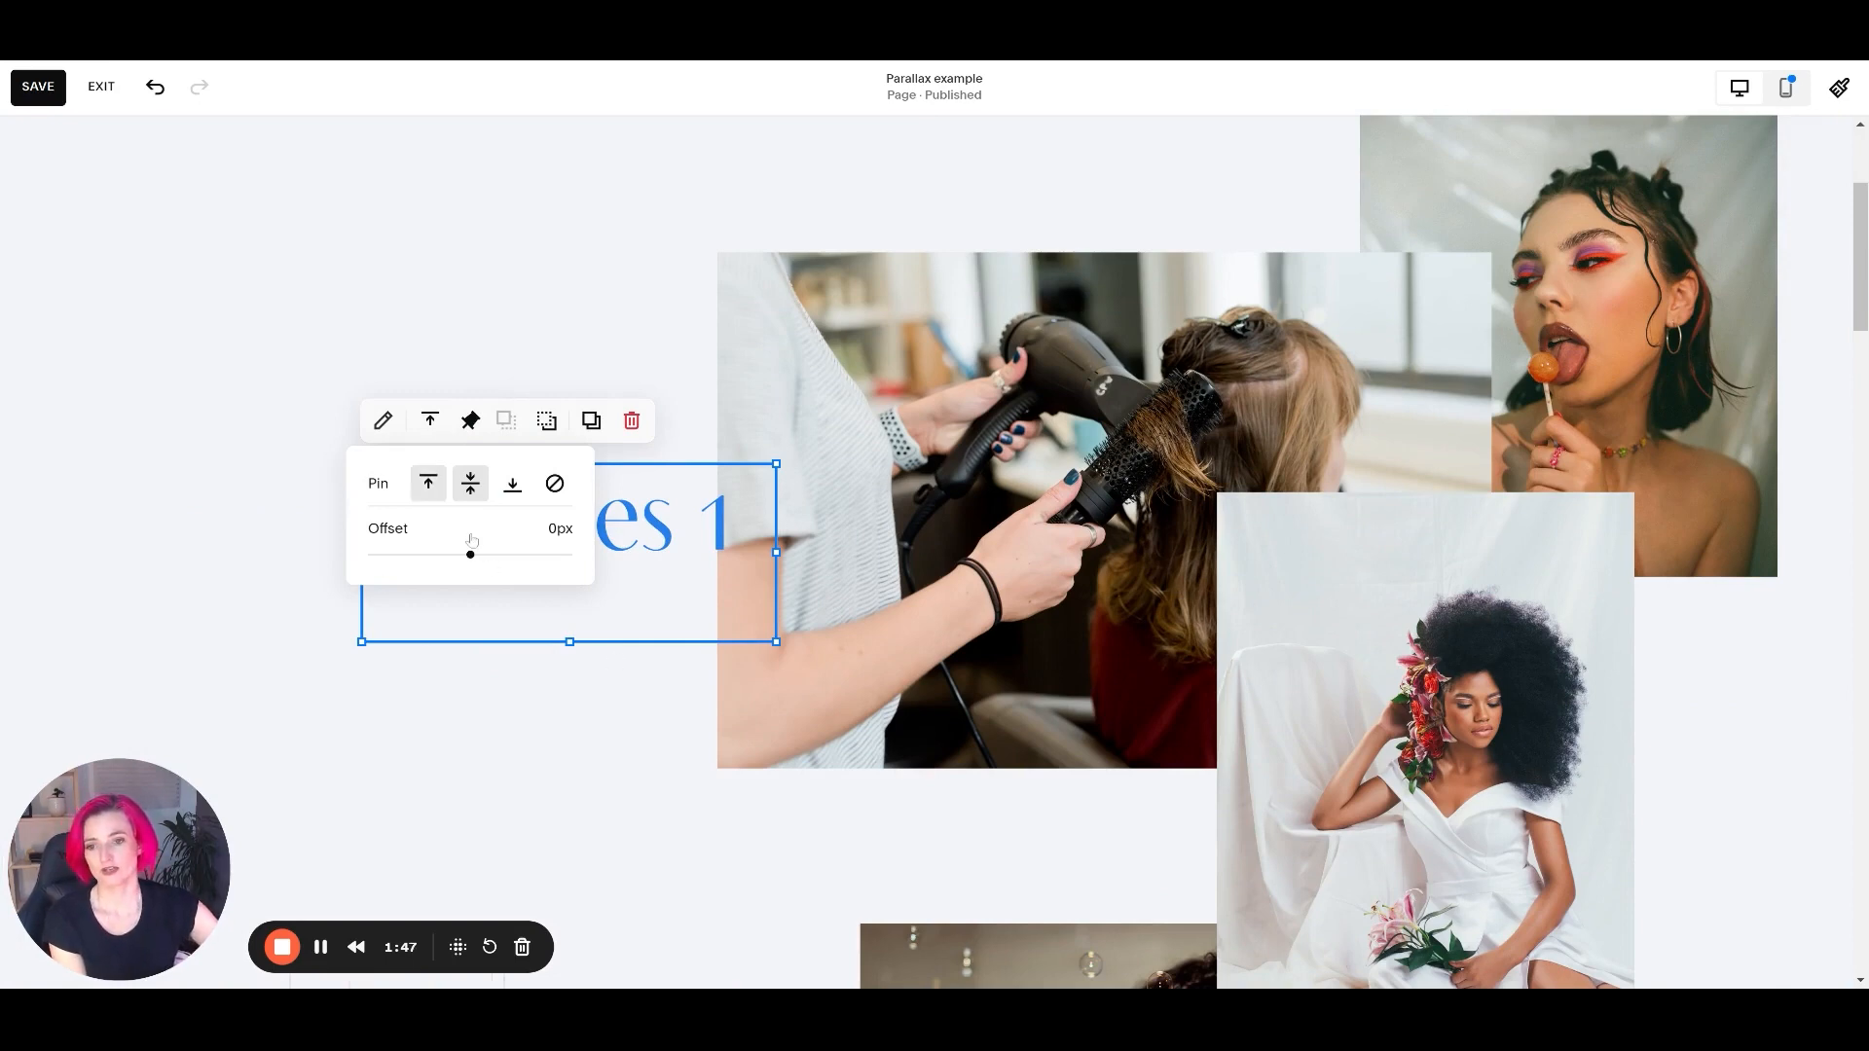
{"action": "scroll", "coordinate": [747, 486], "scroll_direction": "down", "scroll_amount": 4}
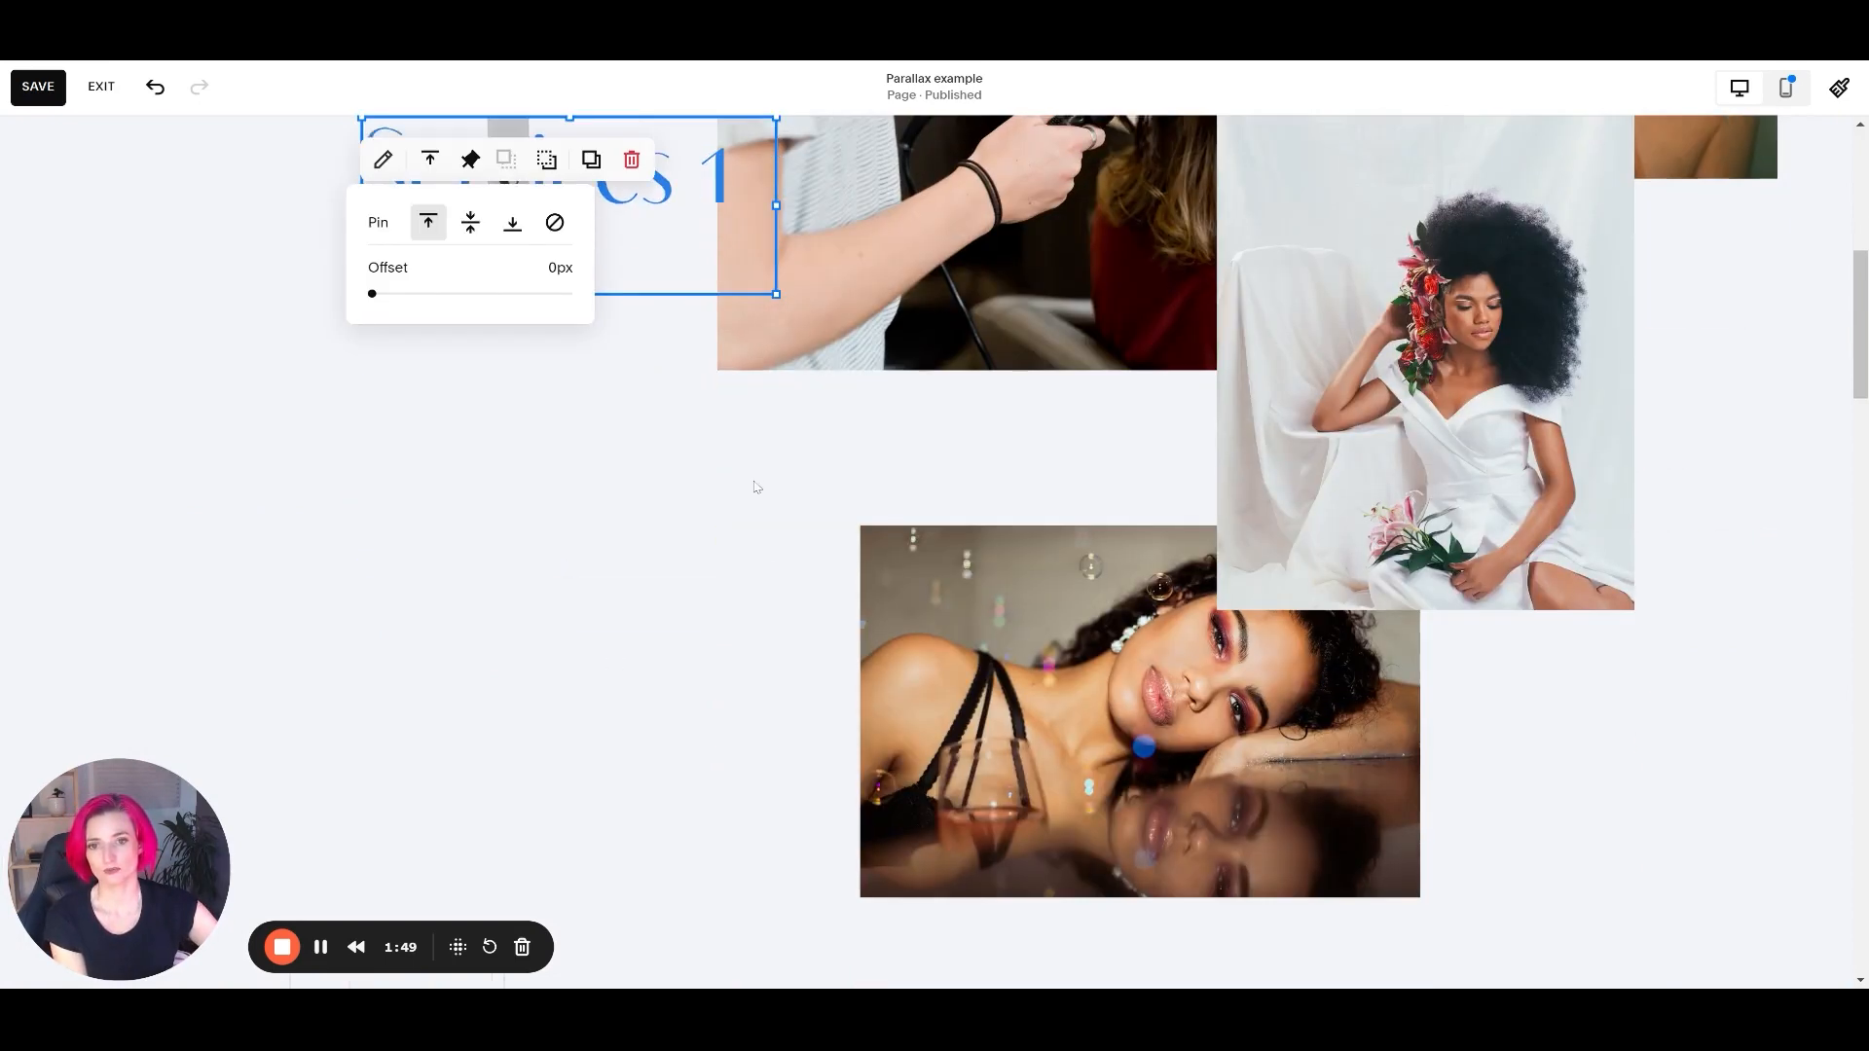
{"action": "scroll", "coordinate": [747, 483], "scroll_direction": "up", "scroll_amount": 1}
{"action": "scroll", "coordinate": [748, 487], "scroll_direction": "down", "scroll_amount": 1}
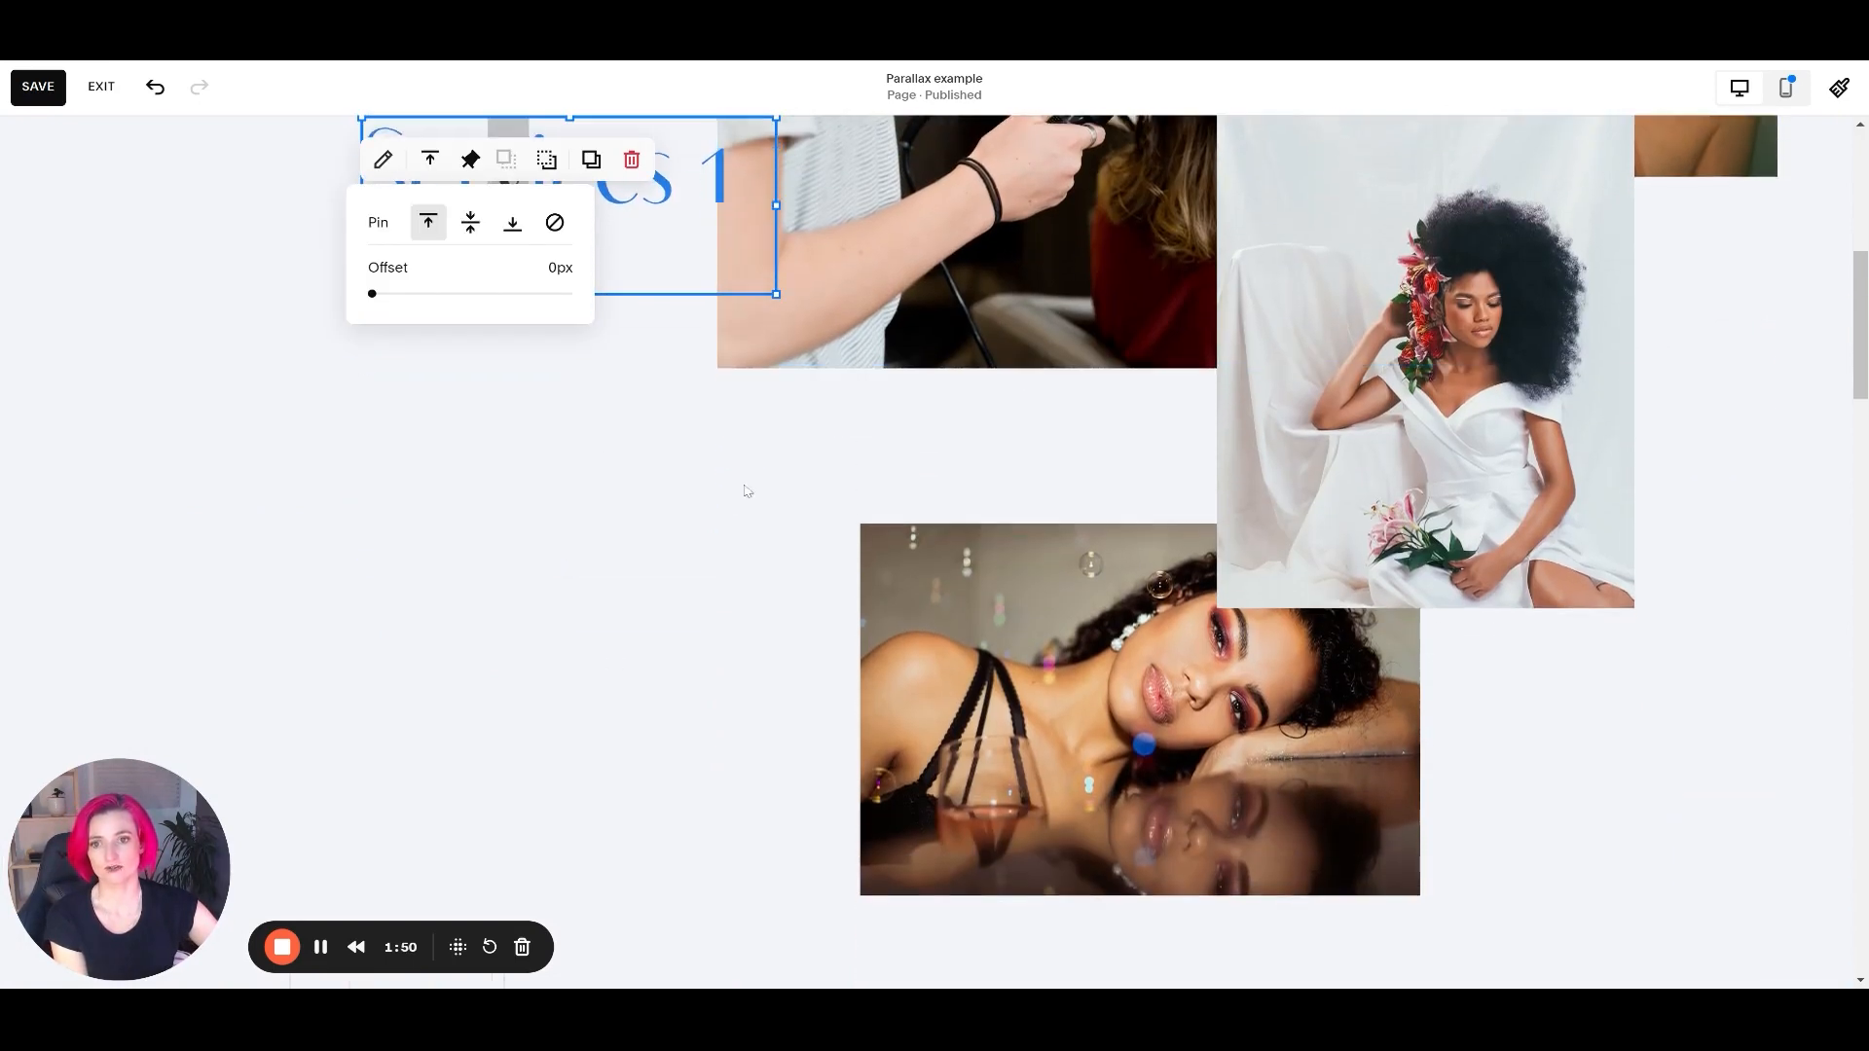
{"action": "left_click", "coordinate": [687, 437]}
{"action": "scroll", "coordinate": [642, 341], "scroll_direction": "down", "scroll_amount": 2}
{"action": "scroll", "coordinate": [551, 309], "scroll_direction": "up", "scroll_amount": 4}
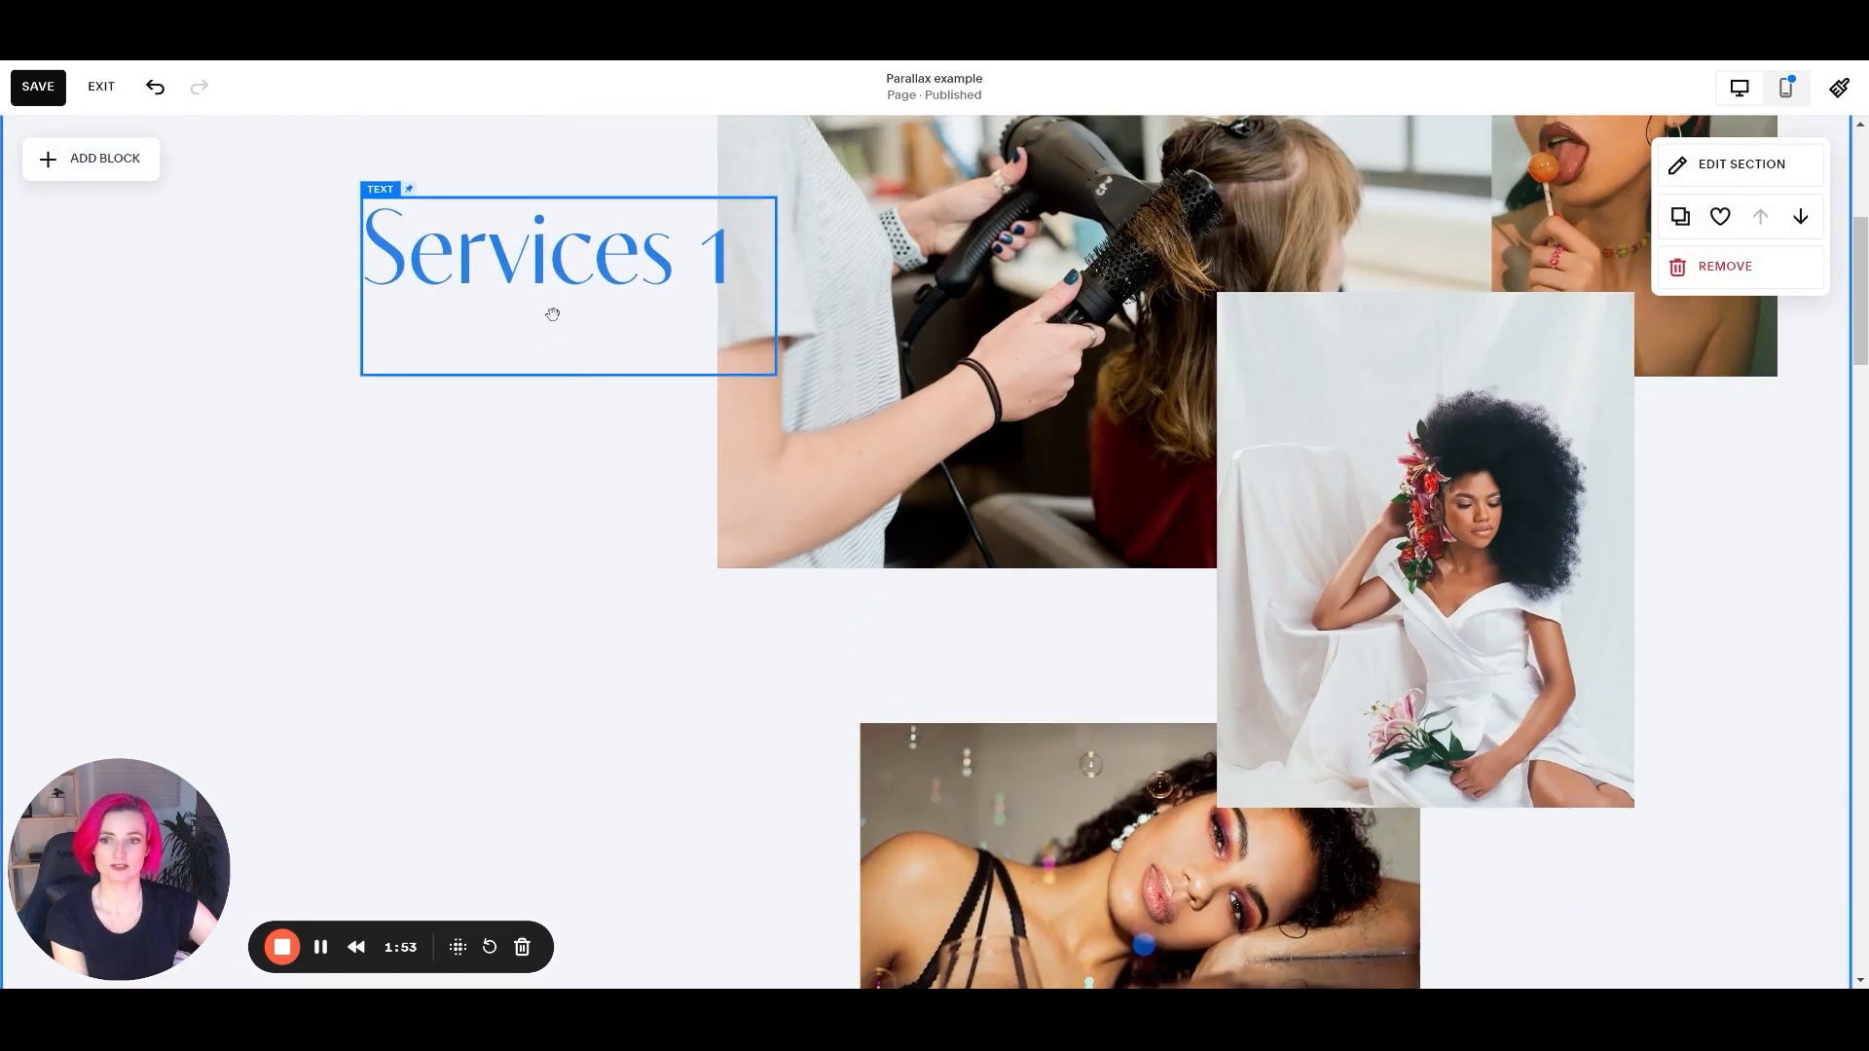
{"action": "scroll", "coordinate": [648, 516], "scroll_direction": "down", "scroll_amount": 1}
{"action": "scroll", "coordinate": [655, 552], "scroll_direction": "down", "scroll_amount": 2}
Set the Services 1 text block's top pin offset to 250px and check its movement past the images.
{"action": "left_click", "coordinate": [483, 255]}
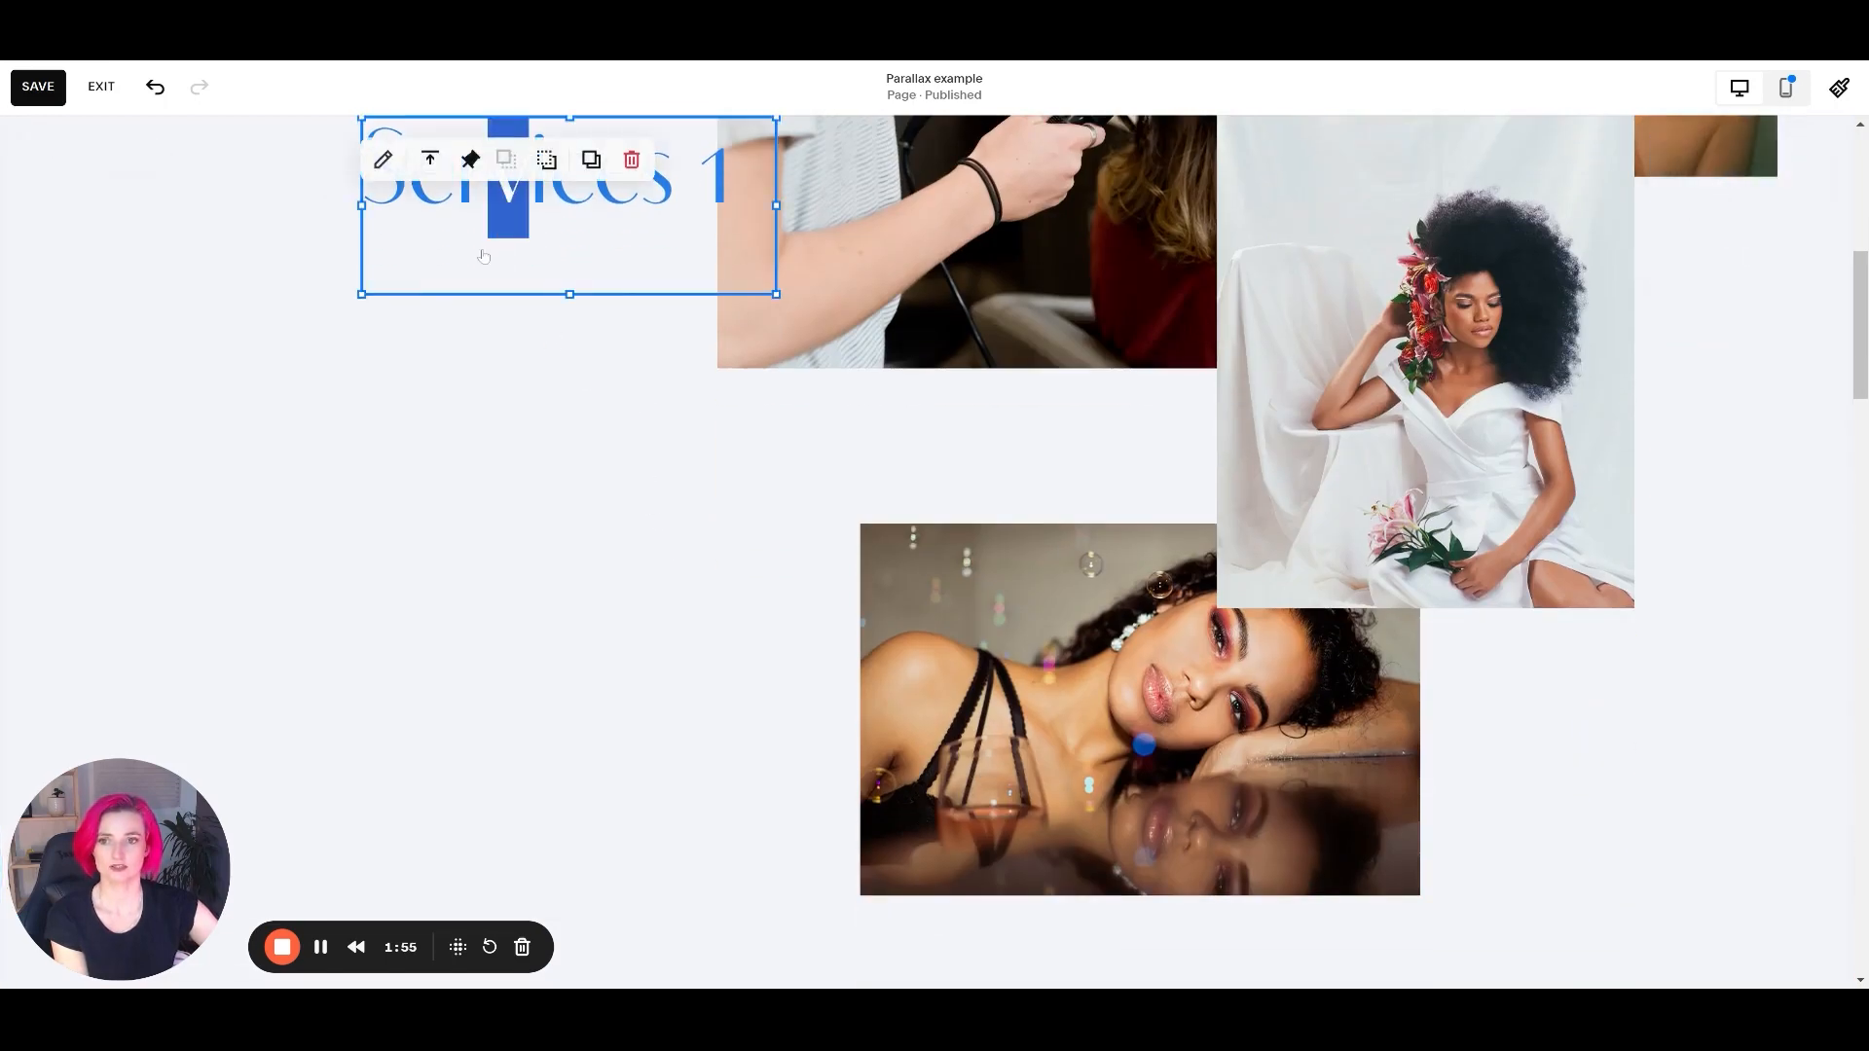
{"action": "left_click", "coordinate": [471, 161]}
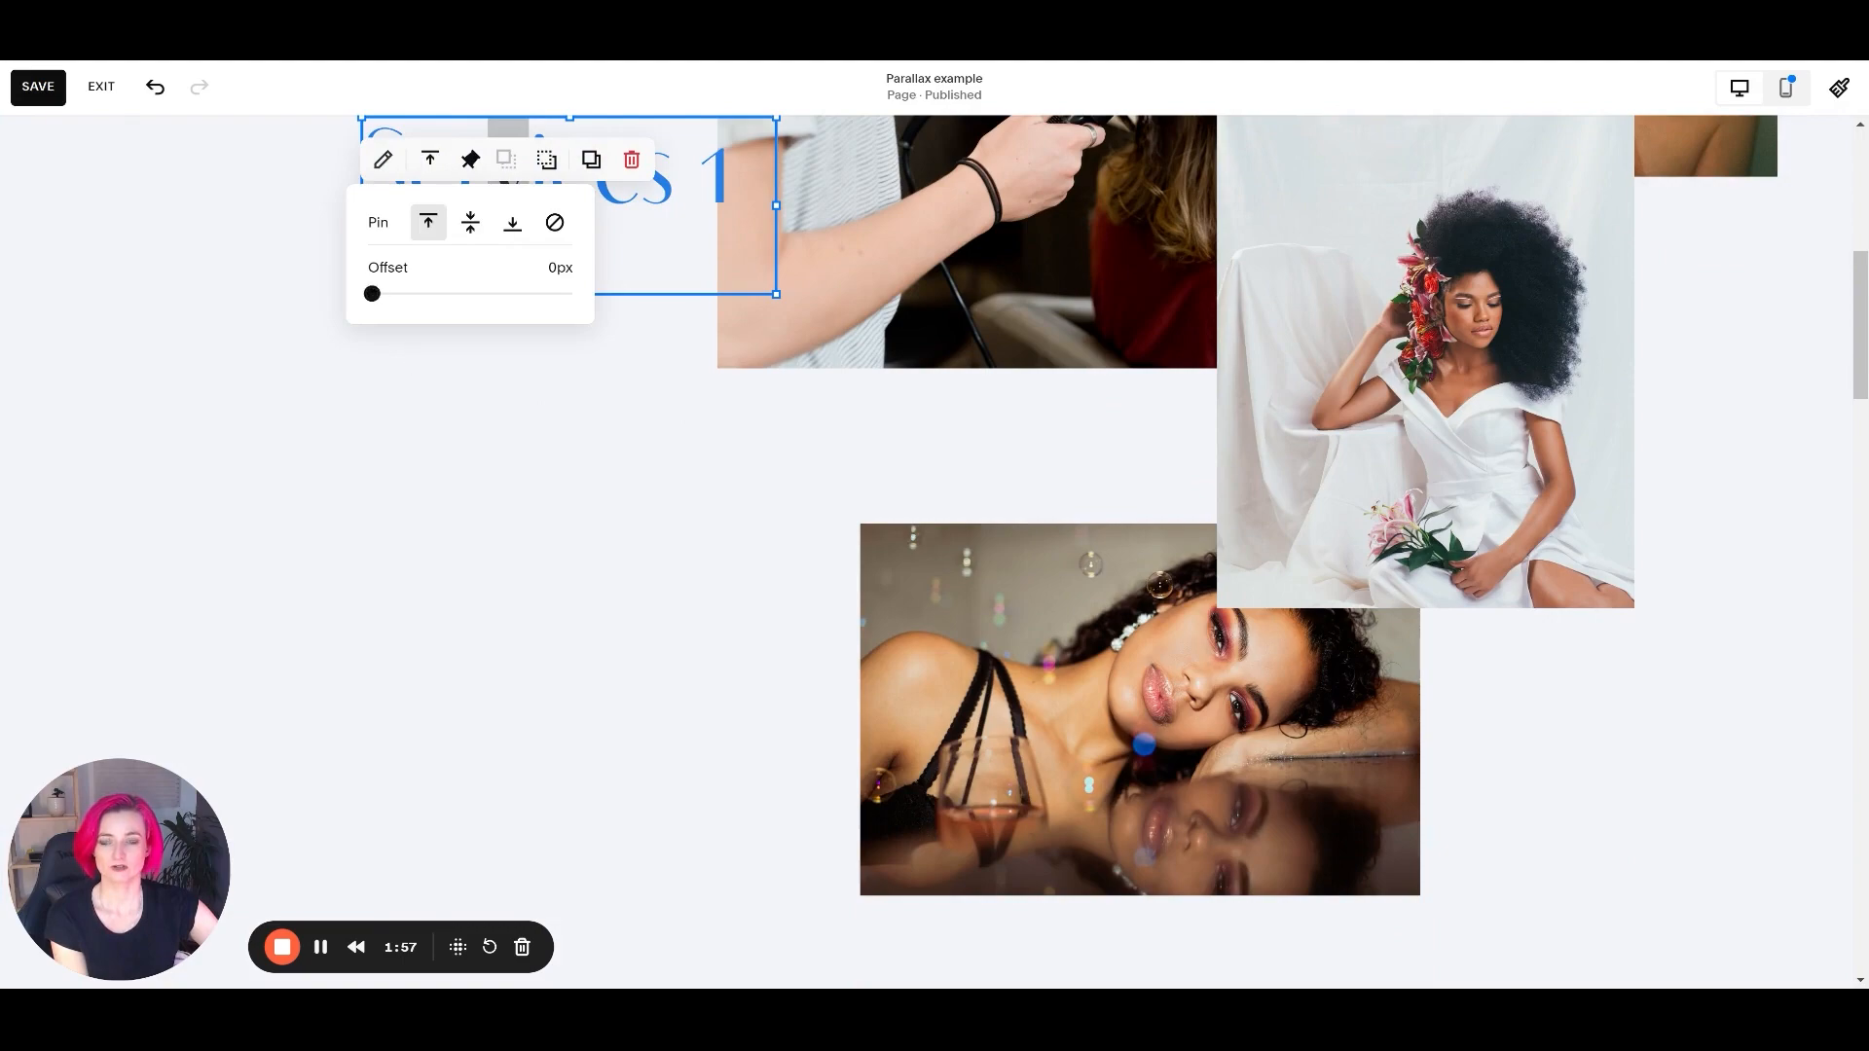
{"action": "left_click_drag", "start_coordinate": [372, 293], "coordinate": [569, 293]}
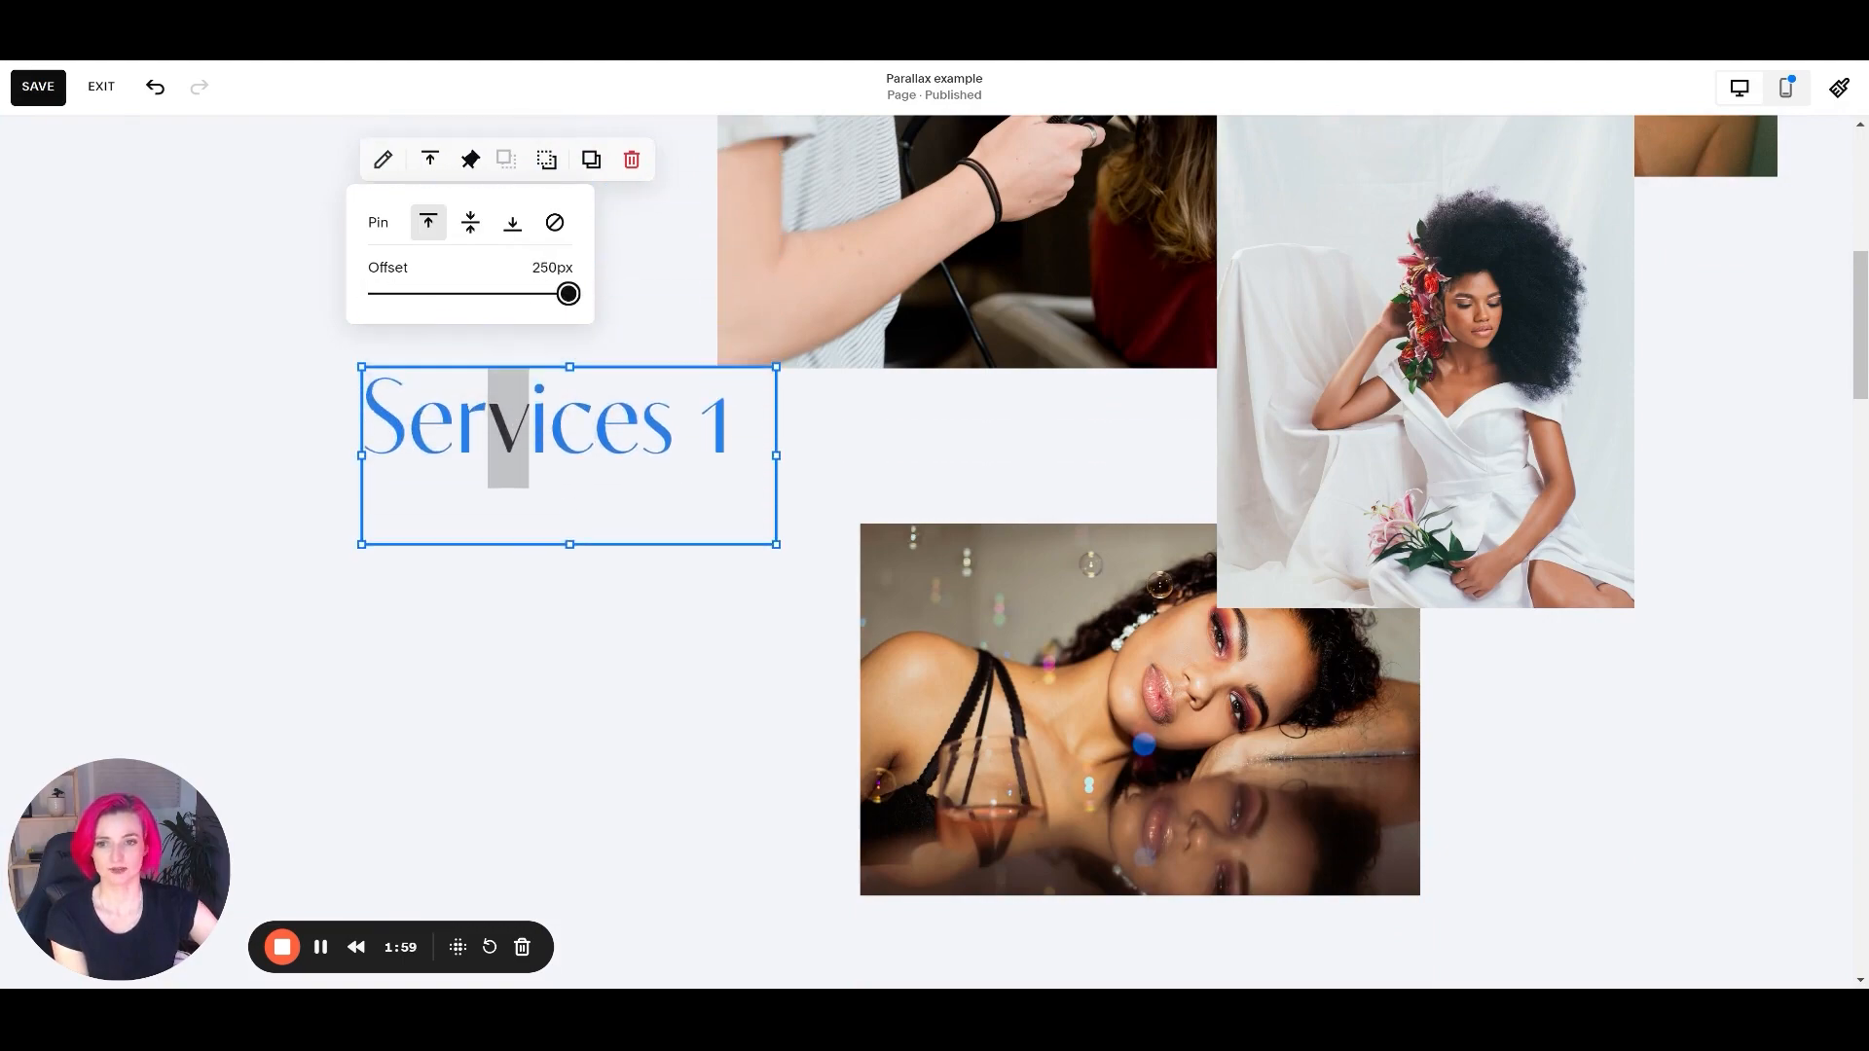
{"action": "left_click", "coordinate": [681, 330]}
{"action": "scroll", "coordinate": [680, 330], "scroll_direction": "up", "scroll_amount": 7}
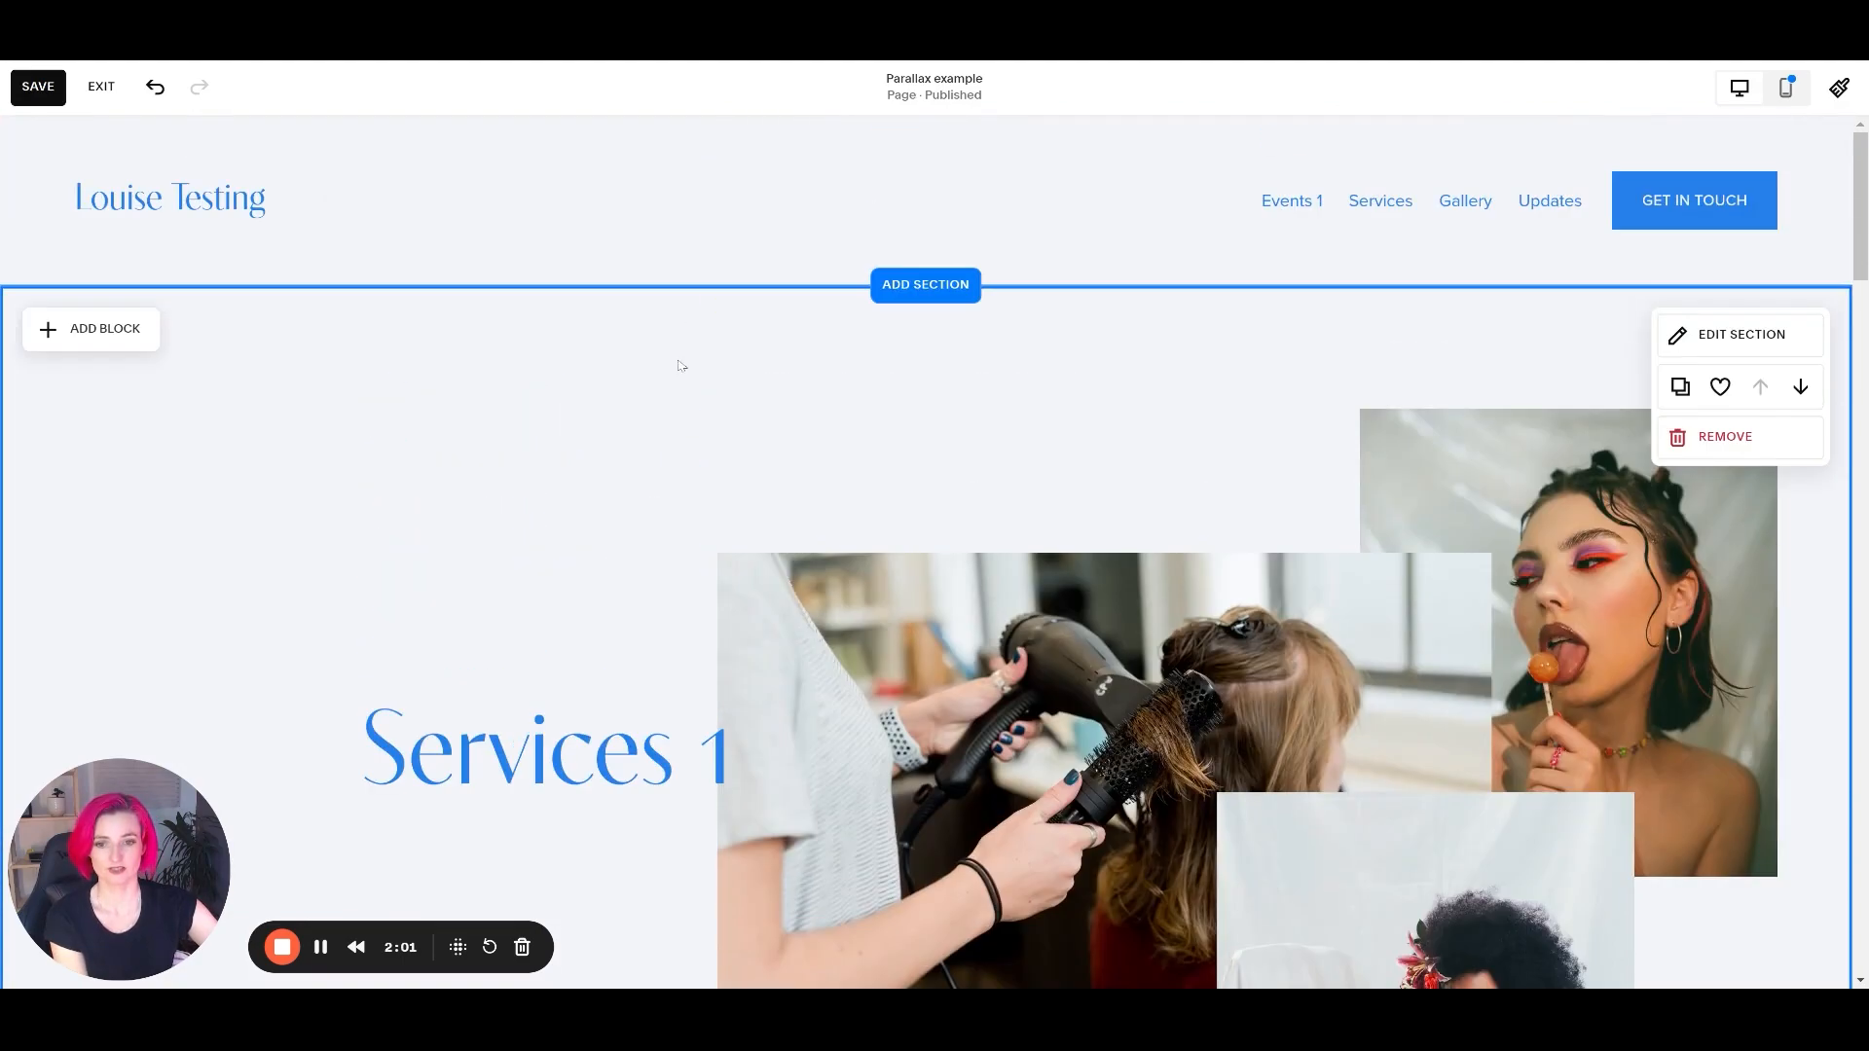
{"action": "scroll", "coordinate": [683, 368], "scroll_direction": "down", "scroll_amount": 3}
{"action": "scroll", "coordinate": [683, 370], "scroll_direction": "down", "scroll_amount": 4}
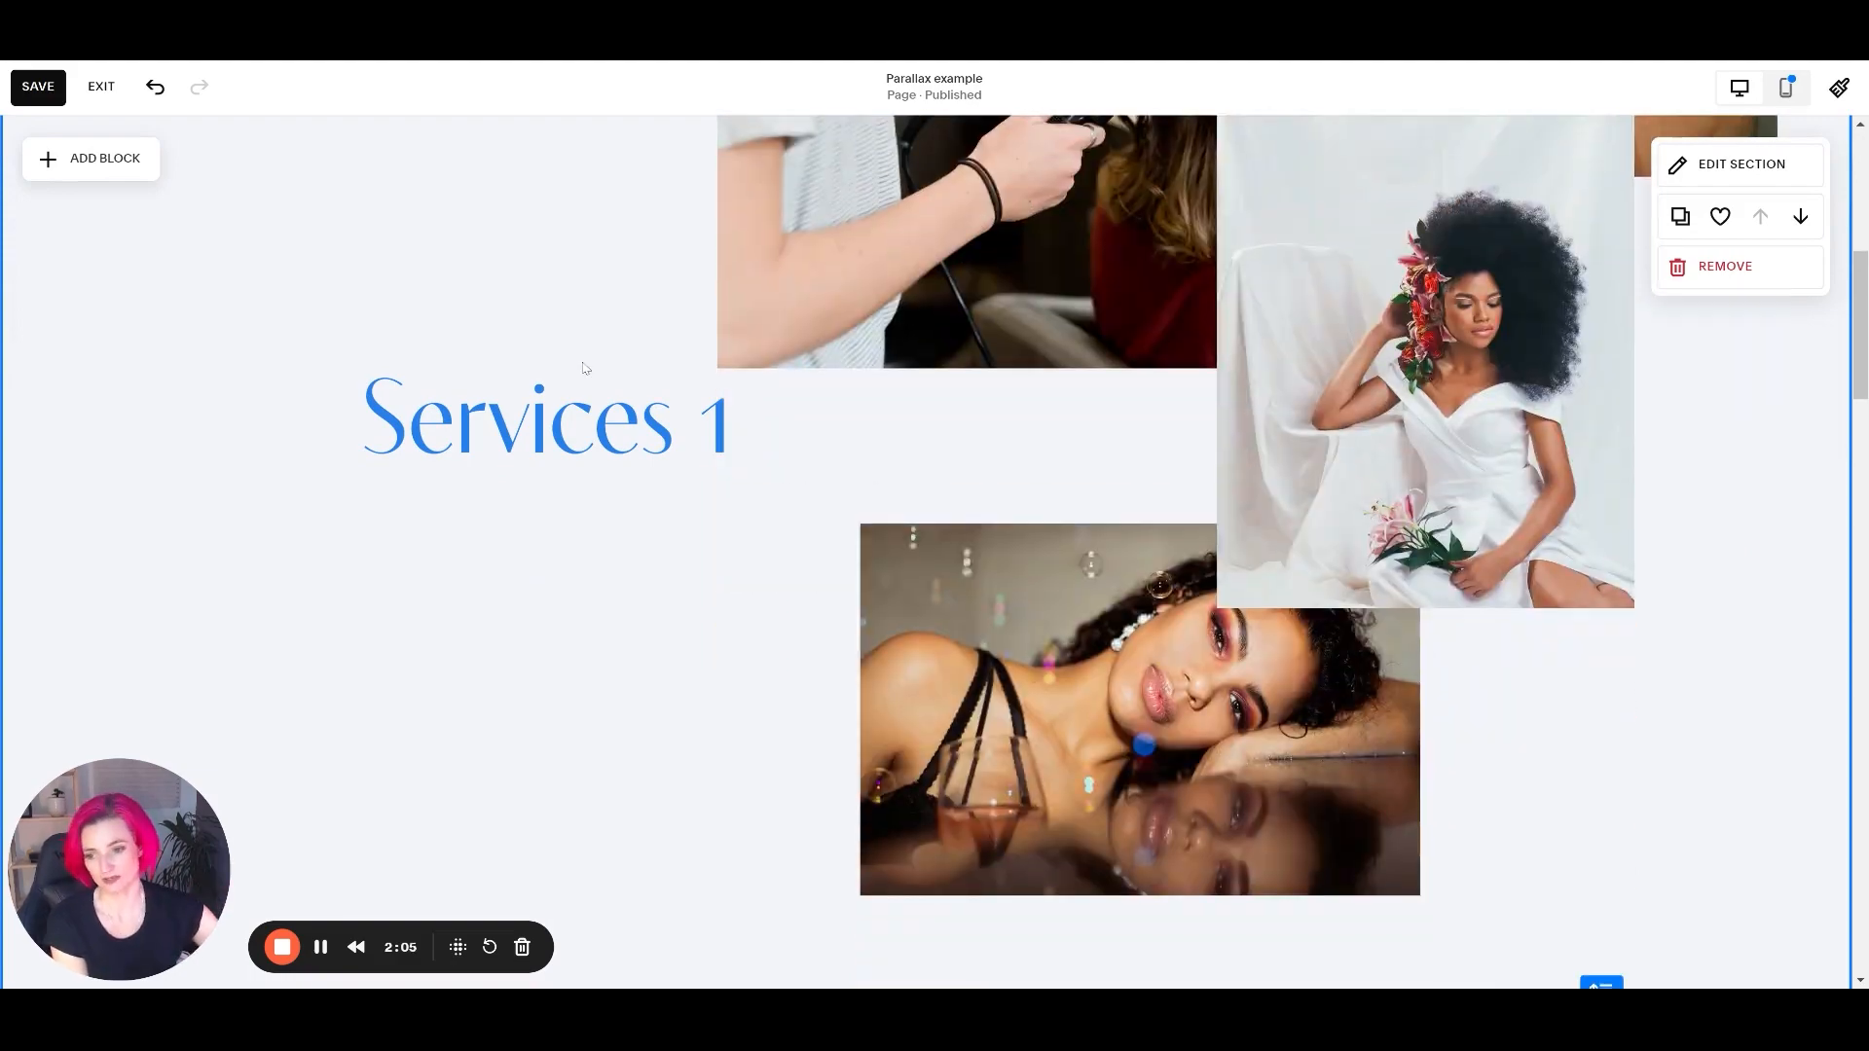
{"action": "scroll", "coordinate": [633, 525], "scroll_direction": "up", "scroll_amount": 7}
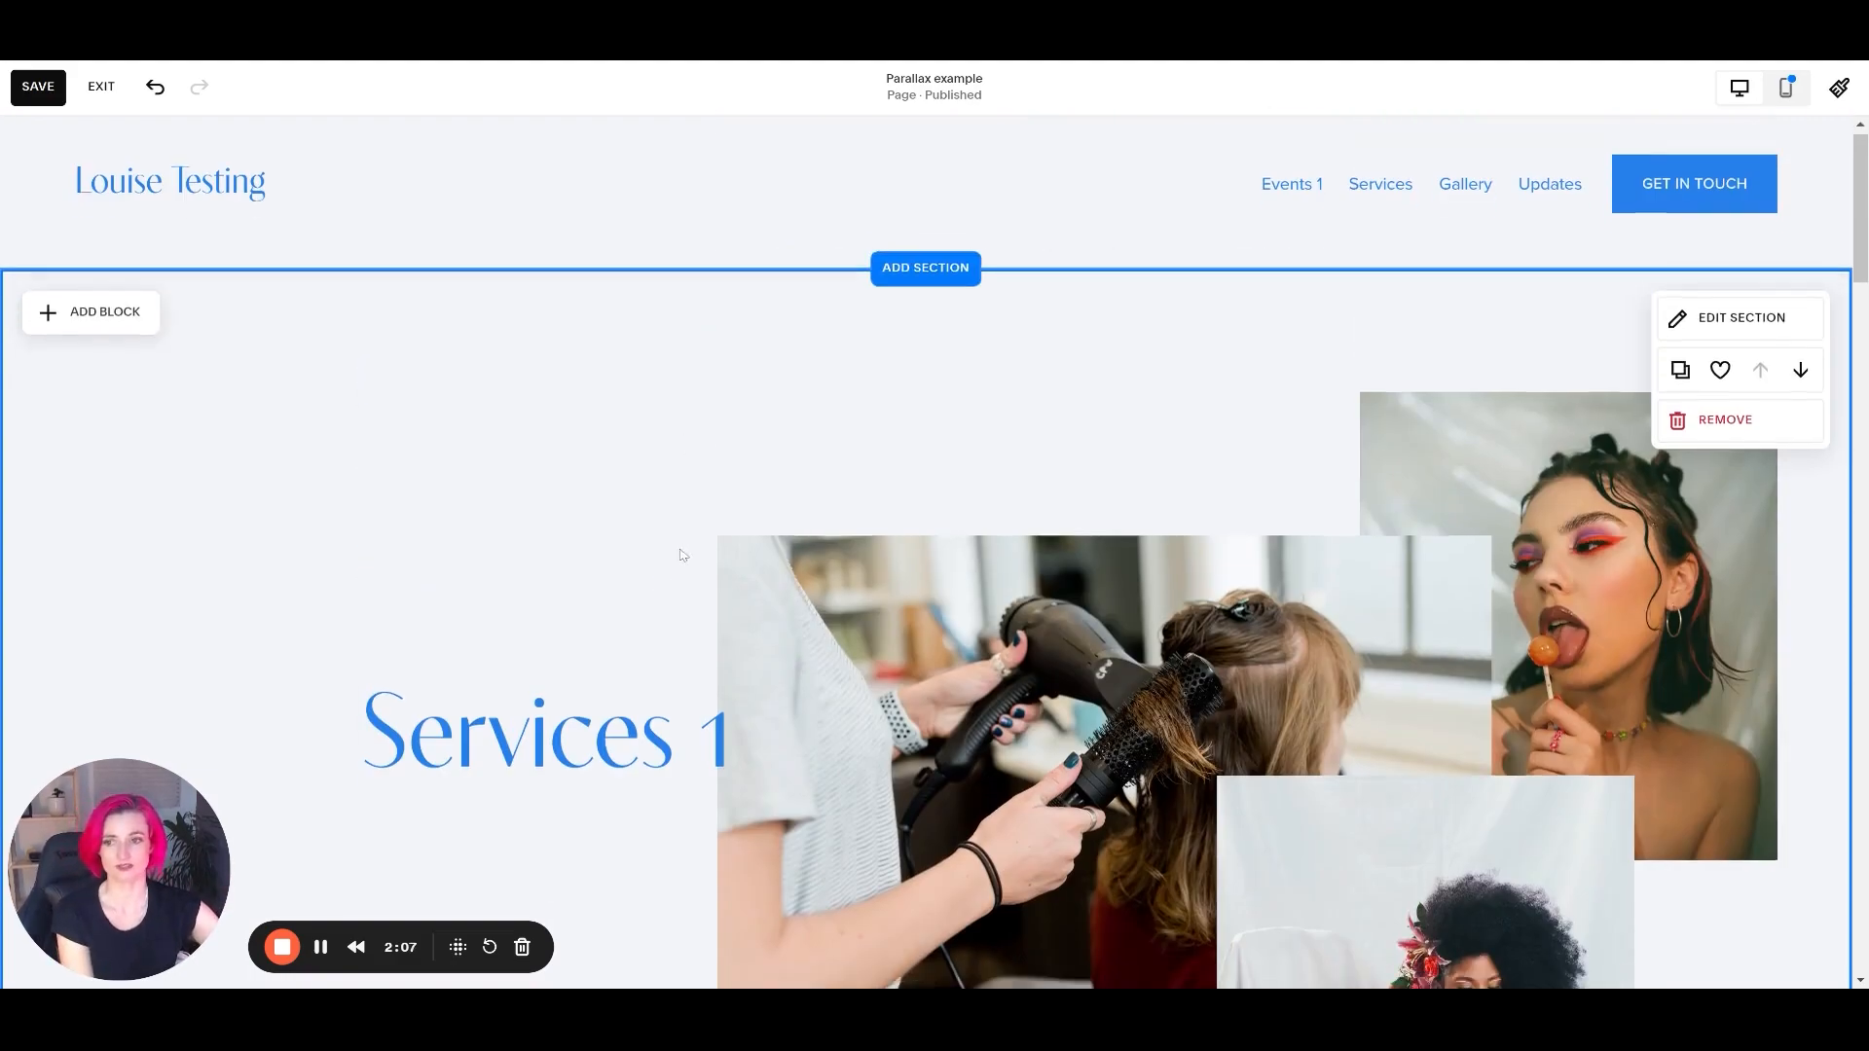
{"action": "scroll", "coordinate": [683, 555], "scroll_direction": "down", "scroll_amount": 5}
{"action": "scroll", "coordinate": [681, 548], "scroll_direction": "up", "scroll_amount": 3}
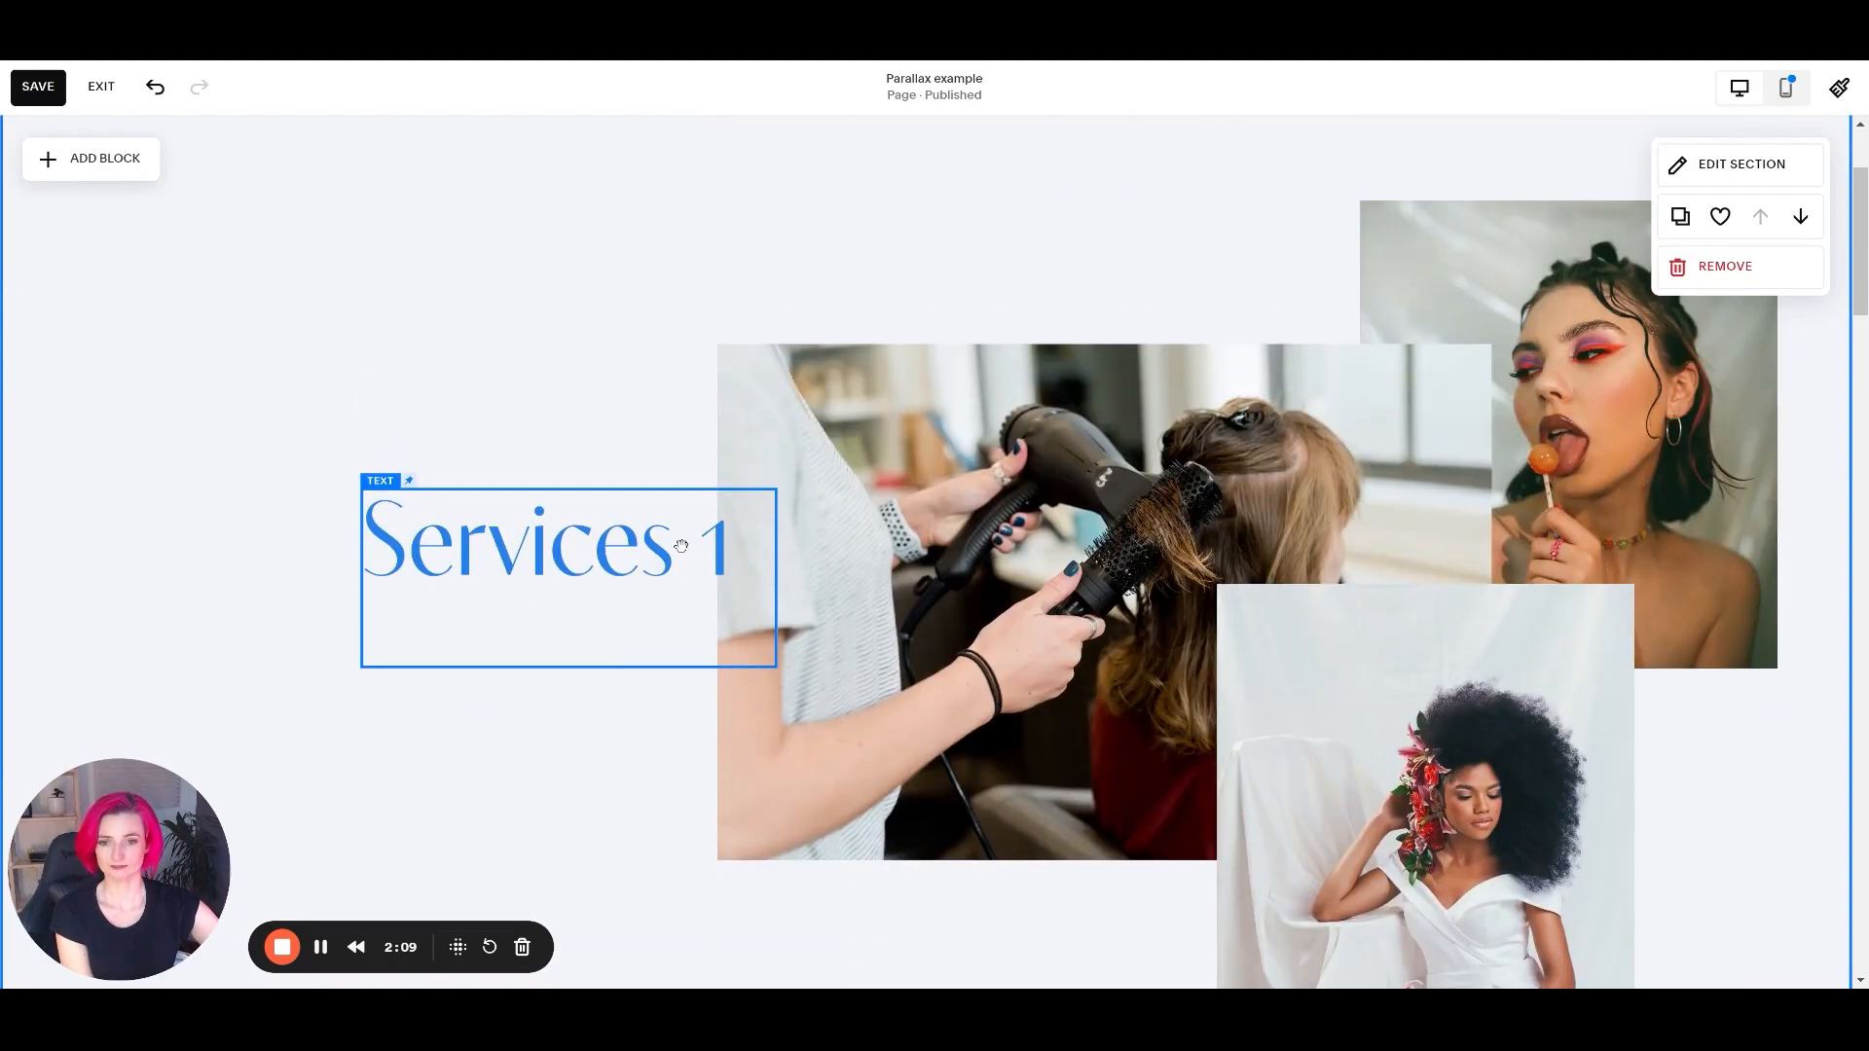
Inspect the pin settings of the Services 2 text and its green background shape, and check that both travel together.
{"action": "scroll", "coordinate": [682, 545], "scroll_direction": "down", "scroll_amount": 12}
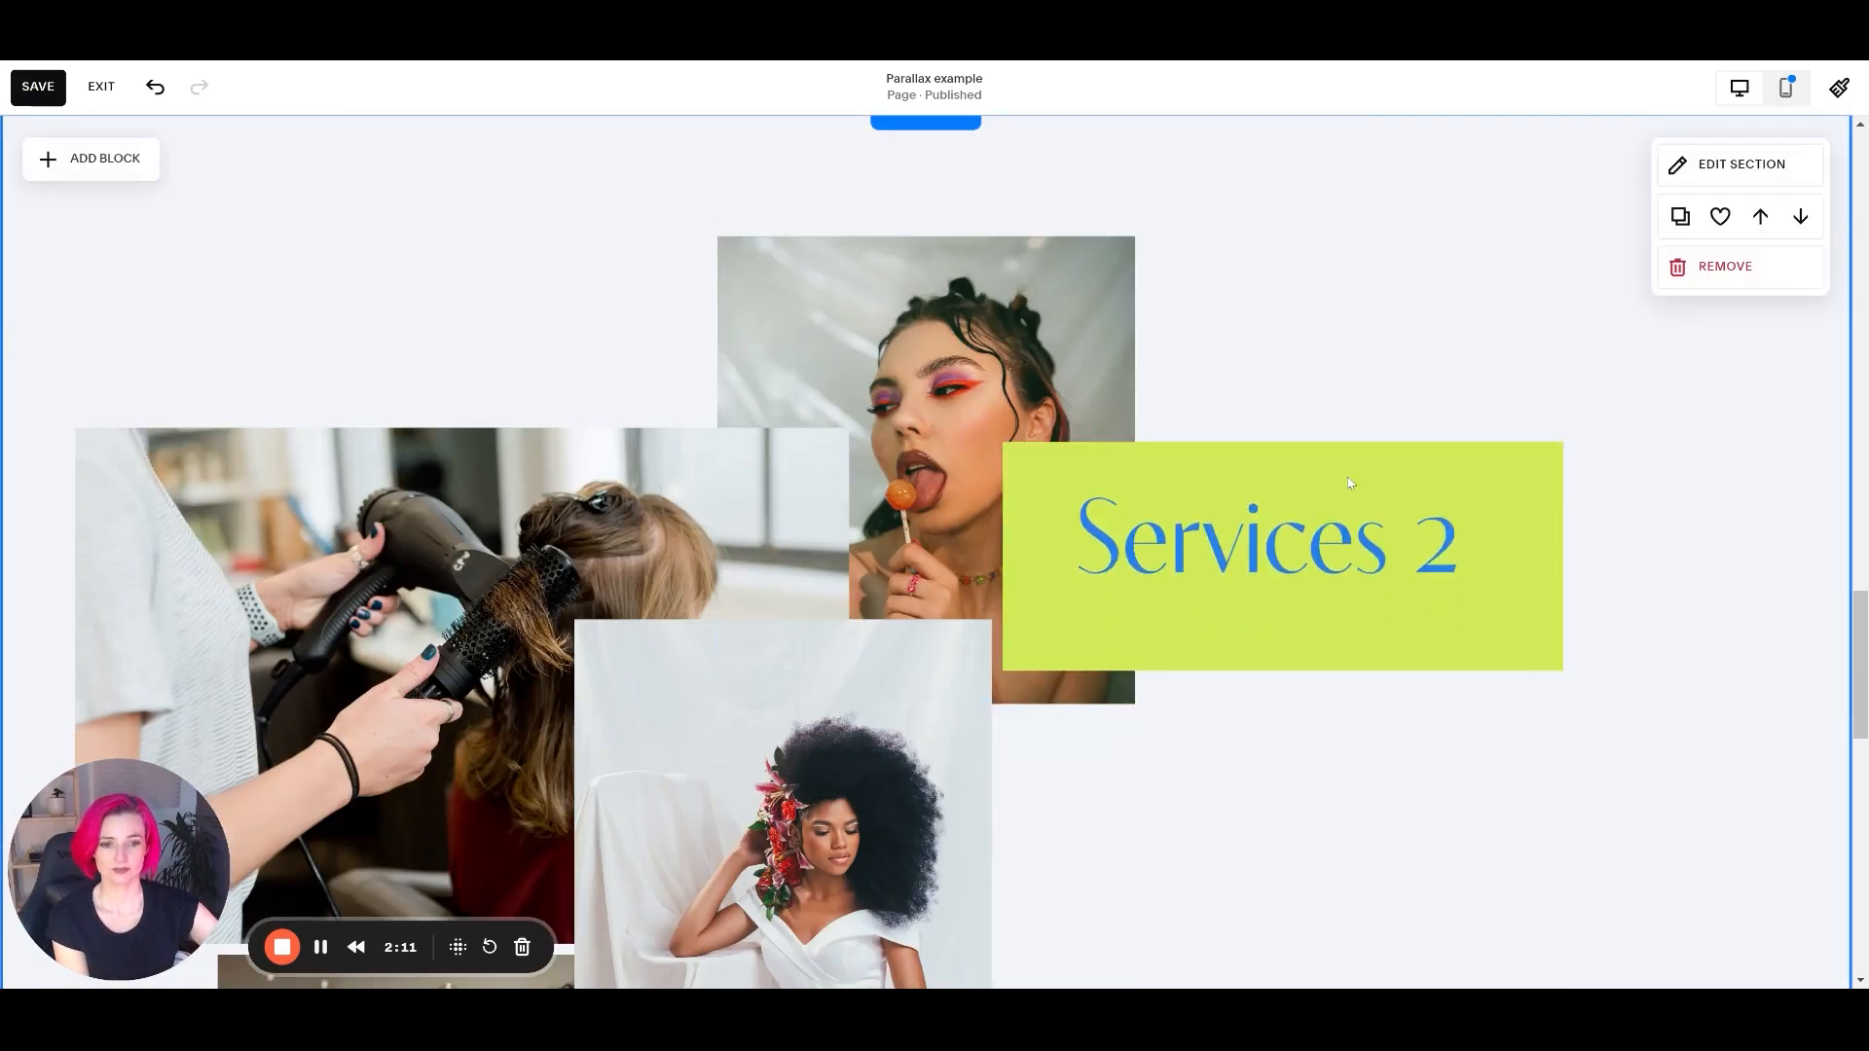
{"action": "left_click", "coordinate": [1349, 497]}
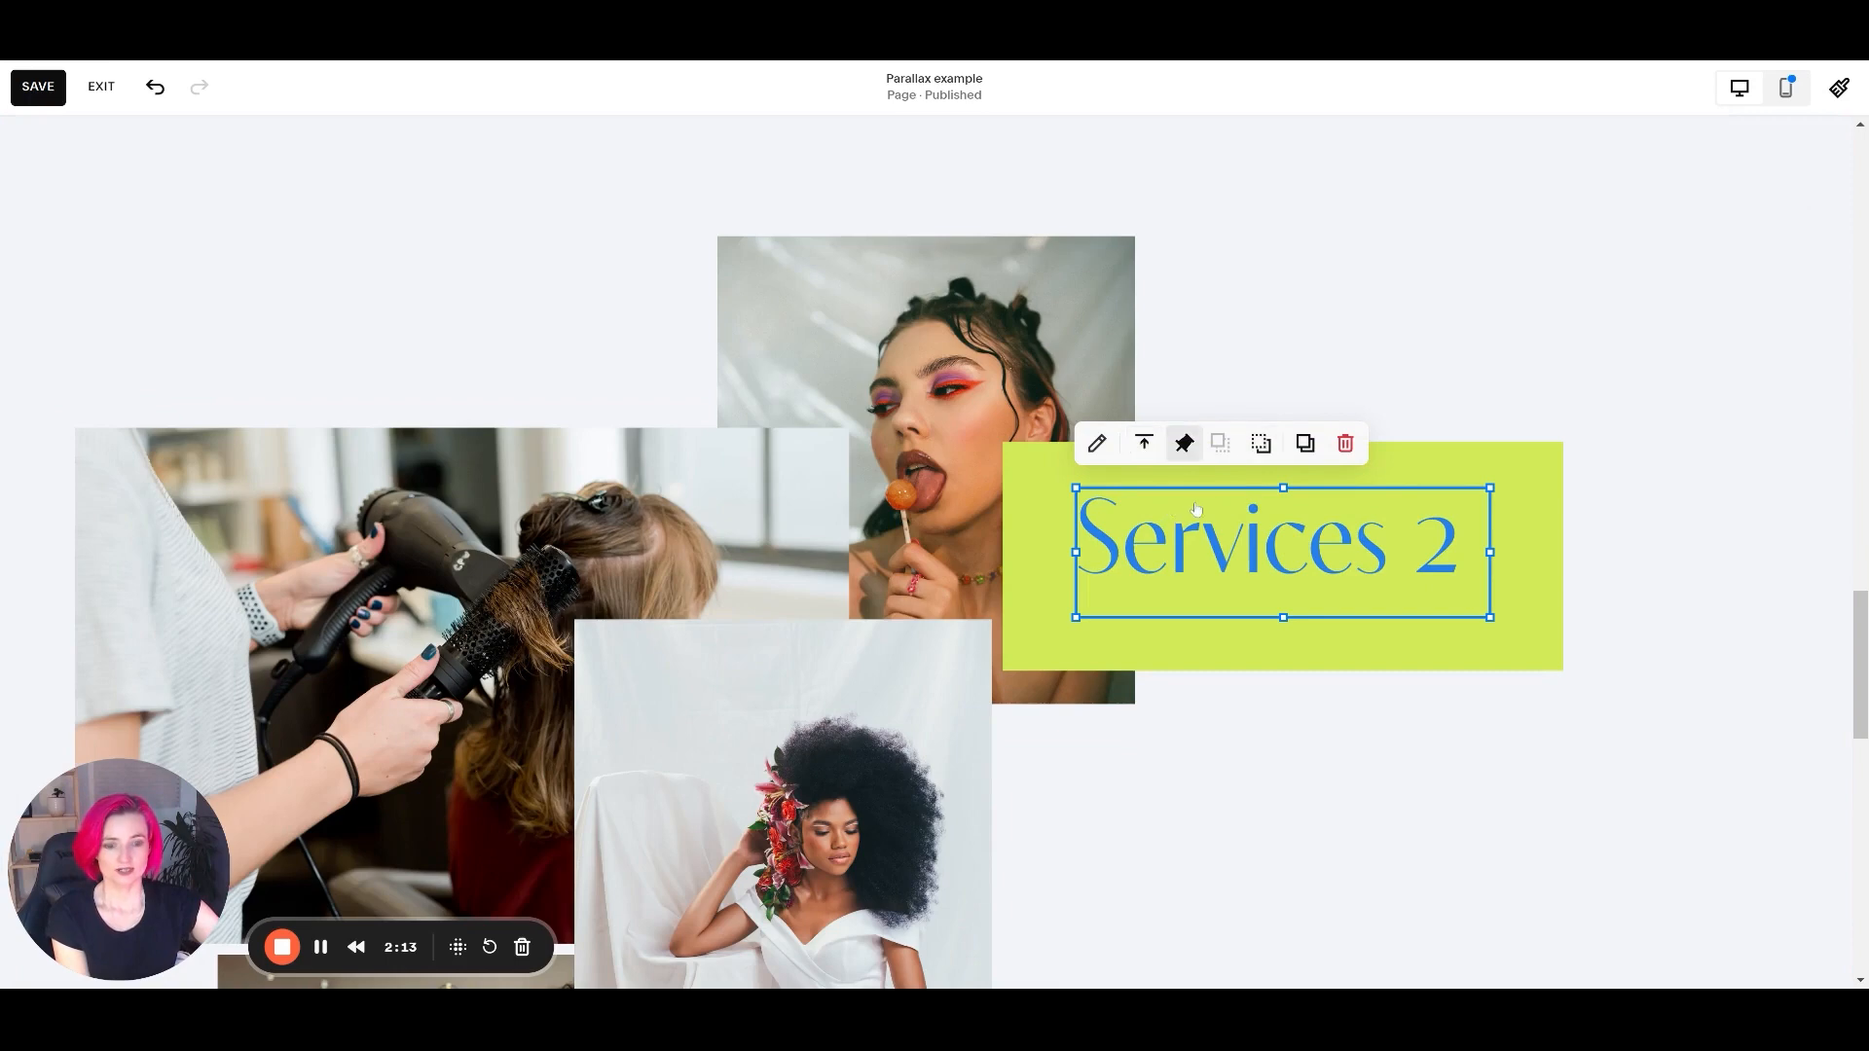
{"action": "left_click", "coordinate": [1185, 444]}
{"action": "left_click", "coordinate": [1369, 380]}
{"action": "left_click", "coordinate": [1369, 472]}
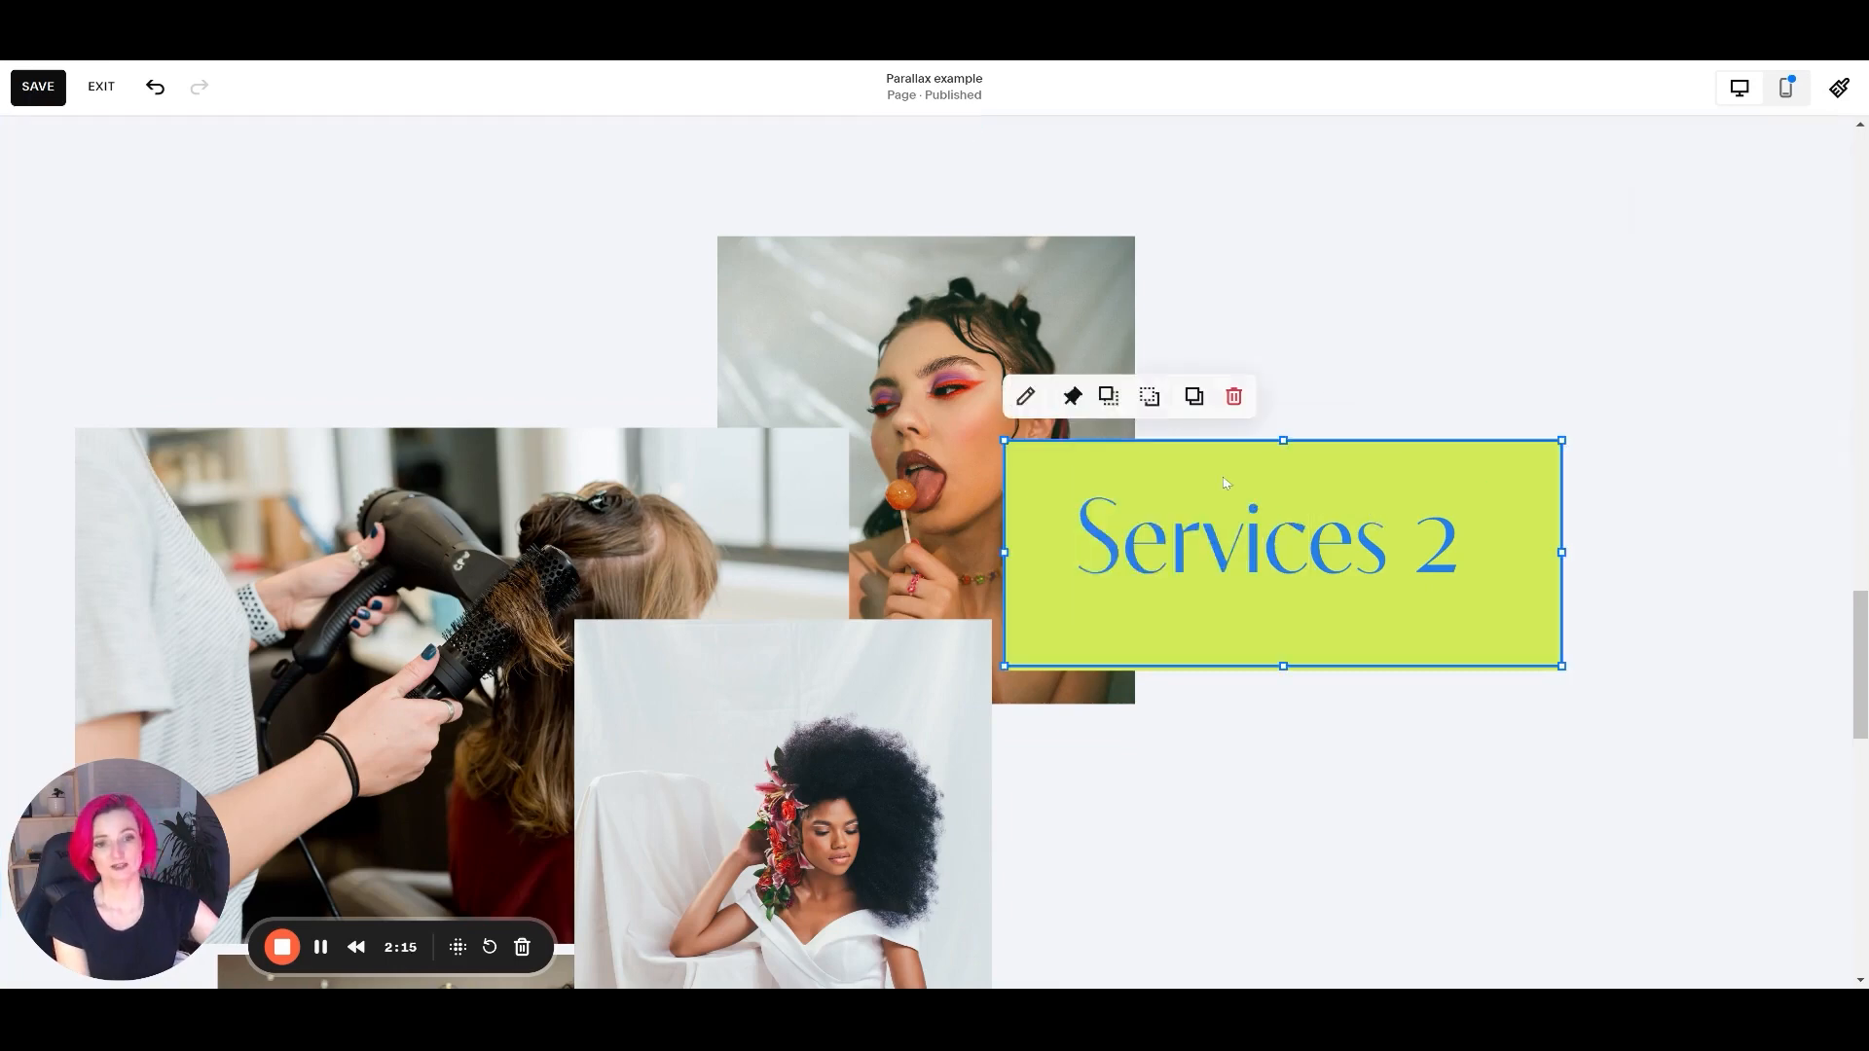
{"action": "left_click", "coordinate": [1071, 396]}
{"action": "left_click", "coordinate": [1411, 565]}
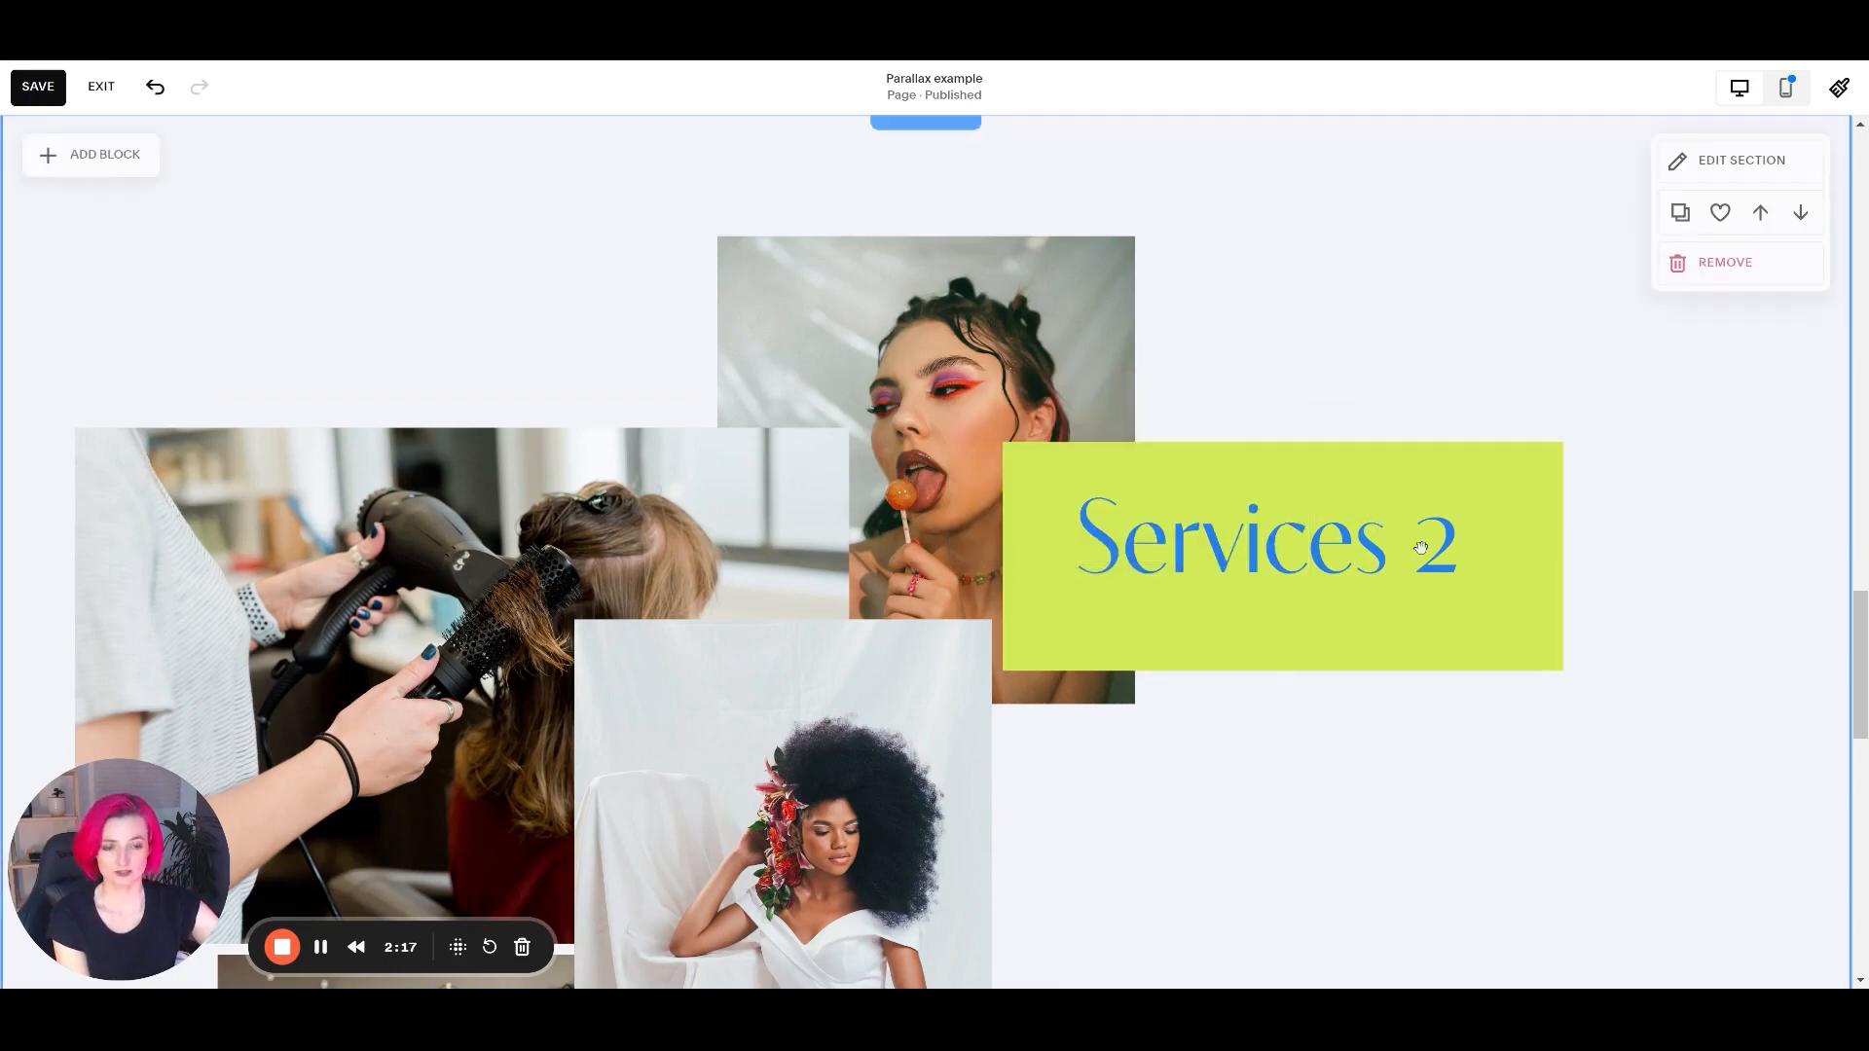
{"action": "scroll", "coordinate": [1482, 477], "scroll_direction": "up", "scroll_amount": 4}
{"action": "scroll", "coordinate": [1480, 492], "scroll_direction": "down", "scroll_amount": 5}
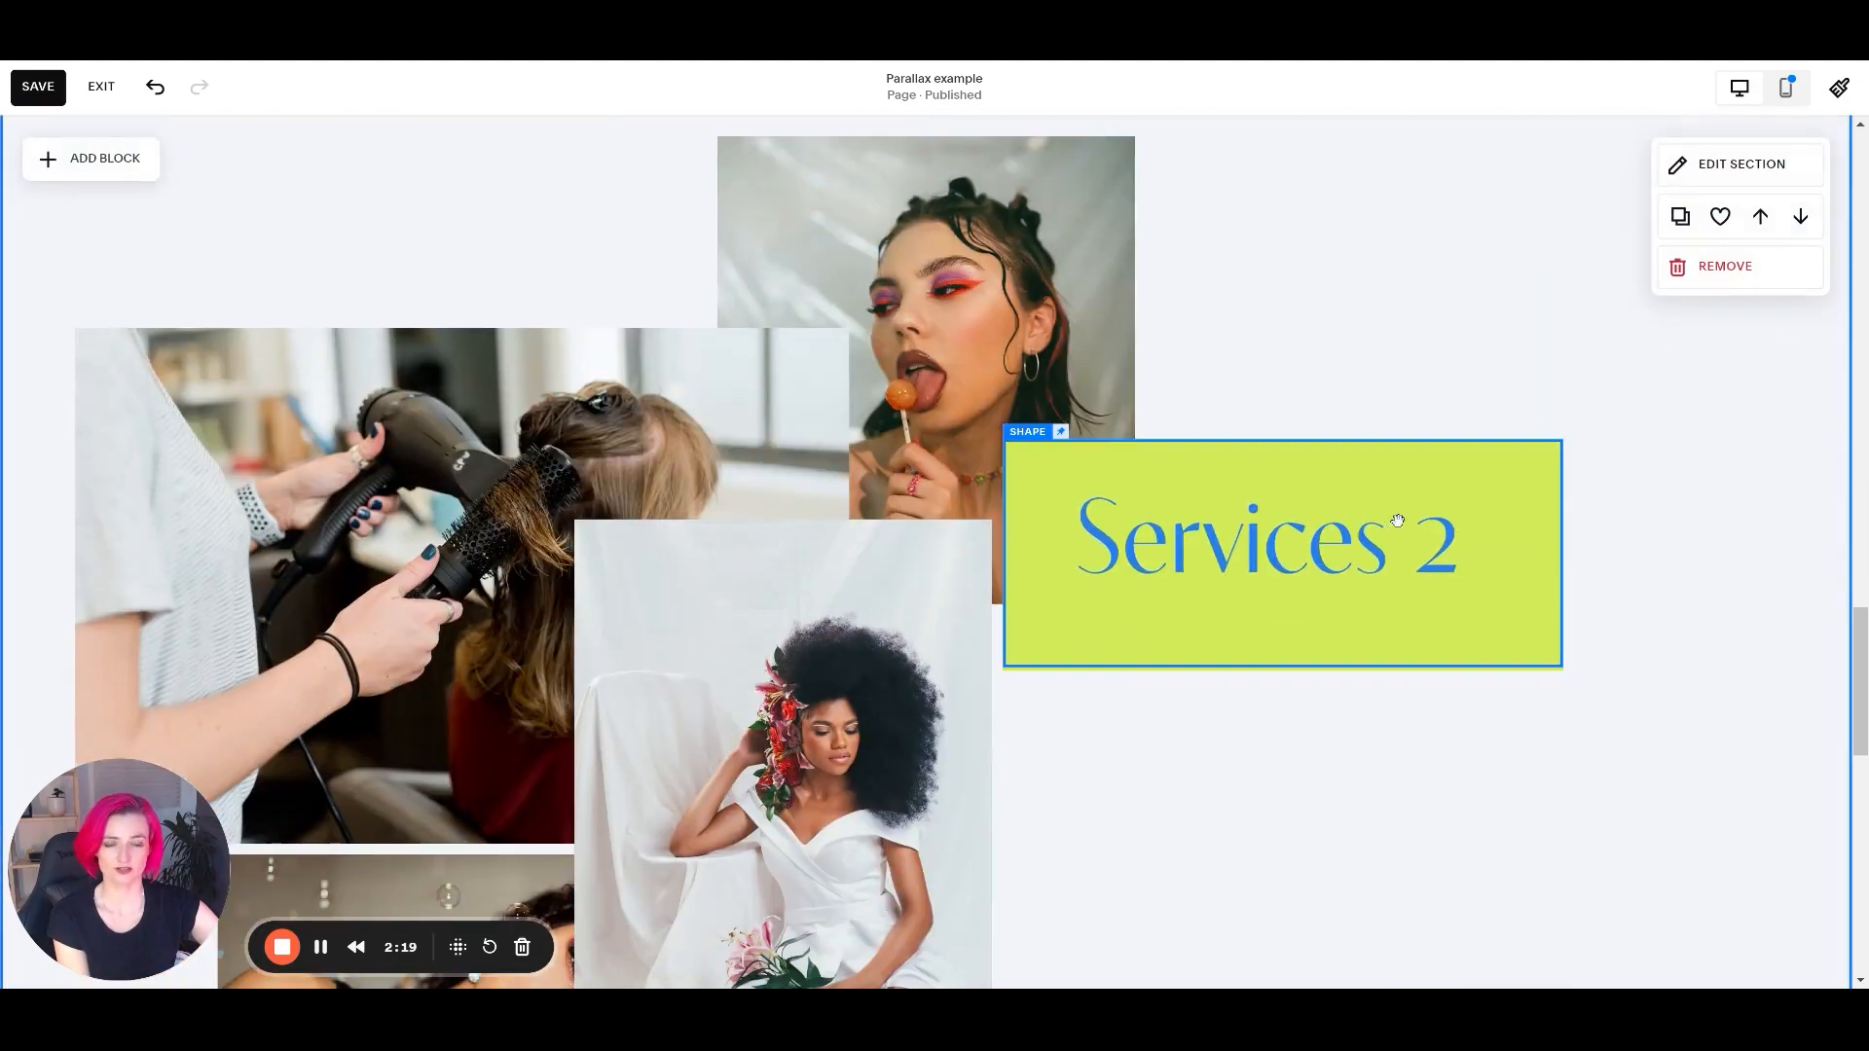
Compare the pin position and offset of the green shape with those of the Services 2 text block.
{"action": "scroll", "coordinate": [1479, 492], "scroll_direction": "up", "scroll_amount": 3}
{"action": "left_click", "coordinate": [1109, 560]}
{"action": "left_click", "coordinate": [1072, 490]}
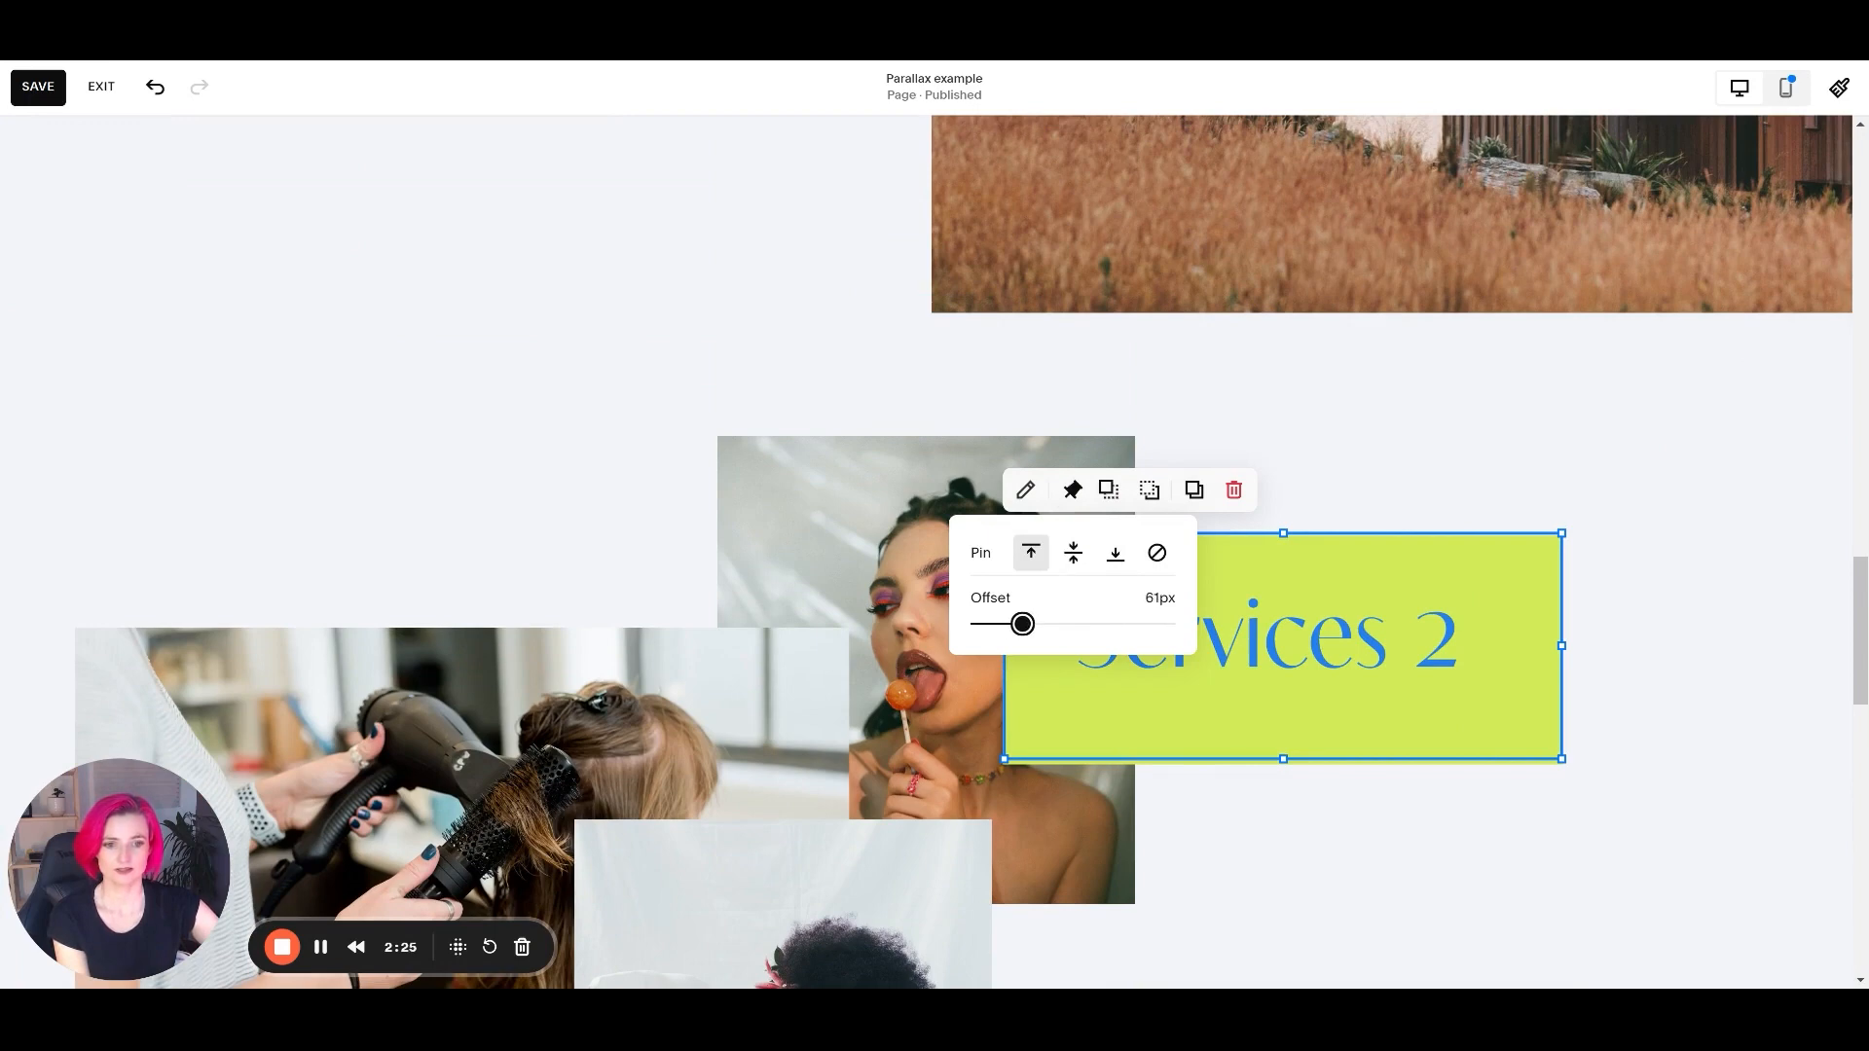
{"action": "left_click", "coordinate": [1383, 638]}
{"action": "left_click", "coordinate": [1184, 537]}
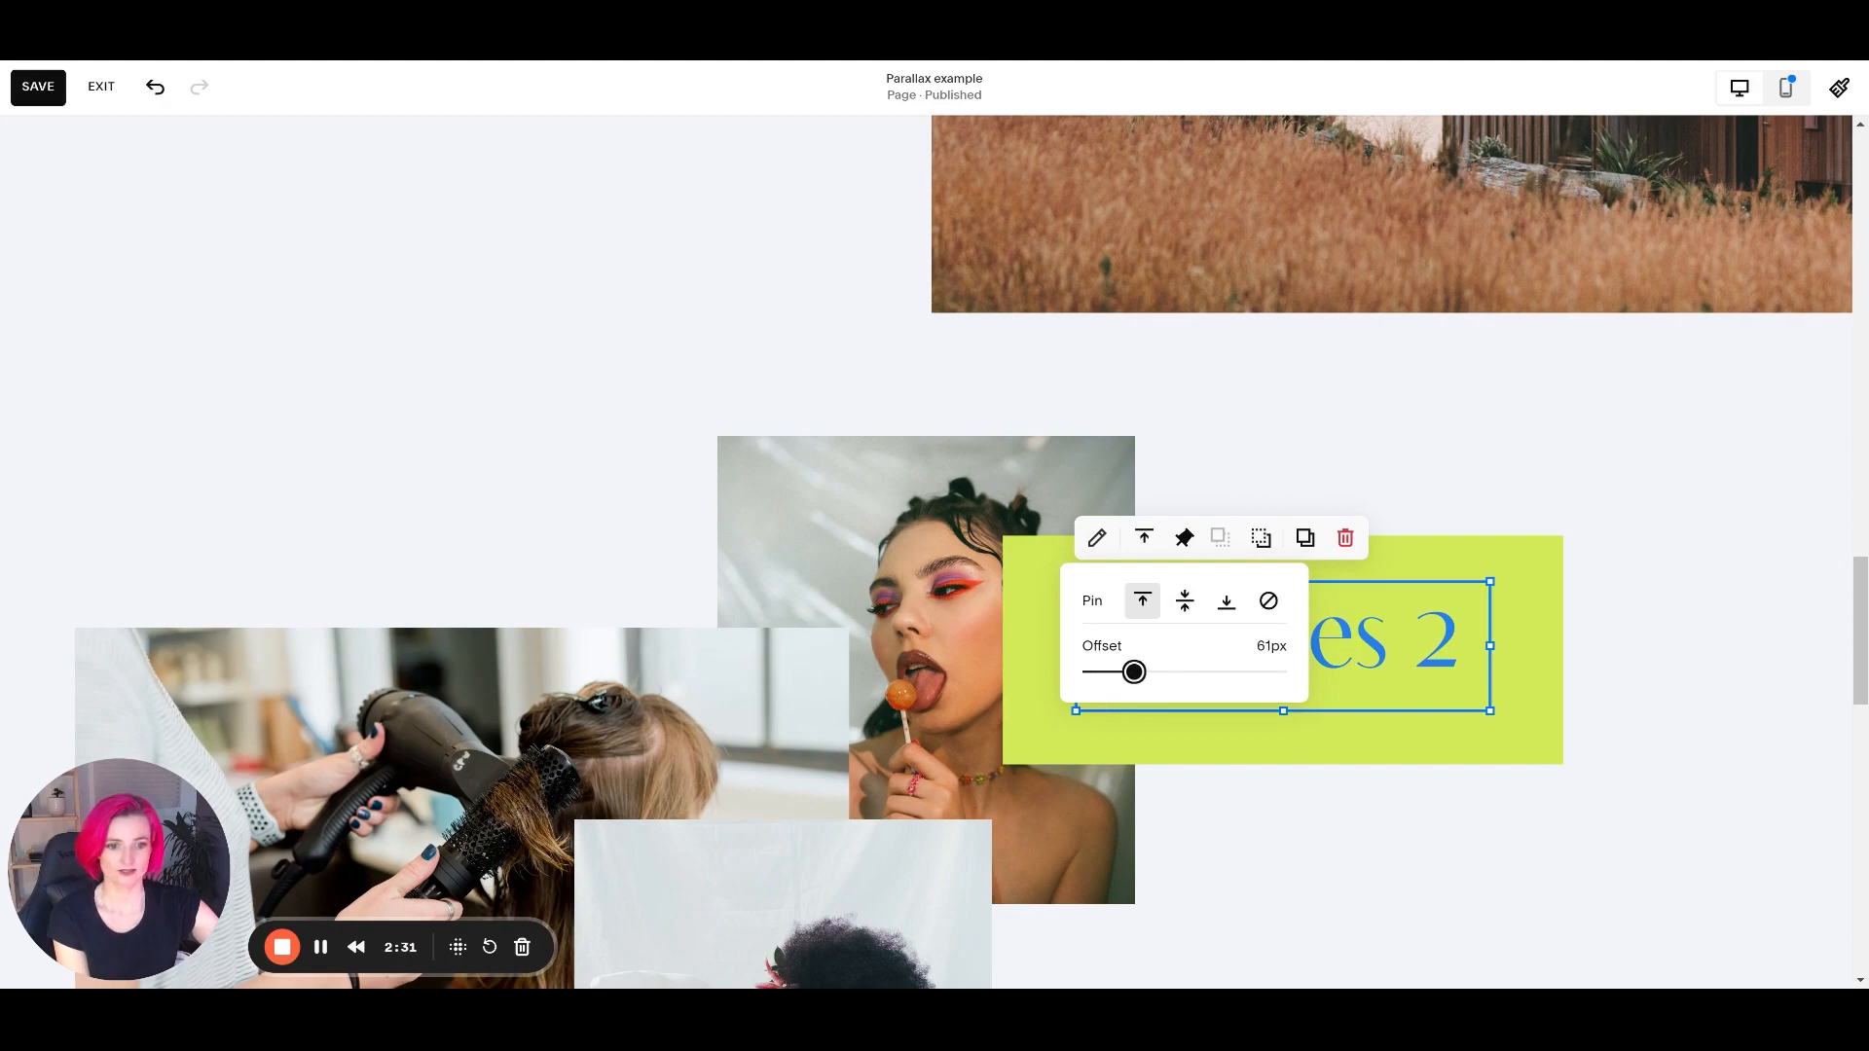
{"action": "left_click", "coordinate": [1531, 451]}
Check how the Services 2 text and green shape travel together, and compare the outlines of the two blocks.
{"action": "scroll", "coordinate": [1490, 486], "scroll_direction": "up", "scroll_amount": 6}
{"action": "scroll", "coordinate": [1433, 559], "scroll_direction": "down", "scroll_amount": 6}
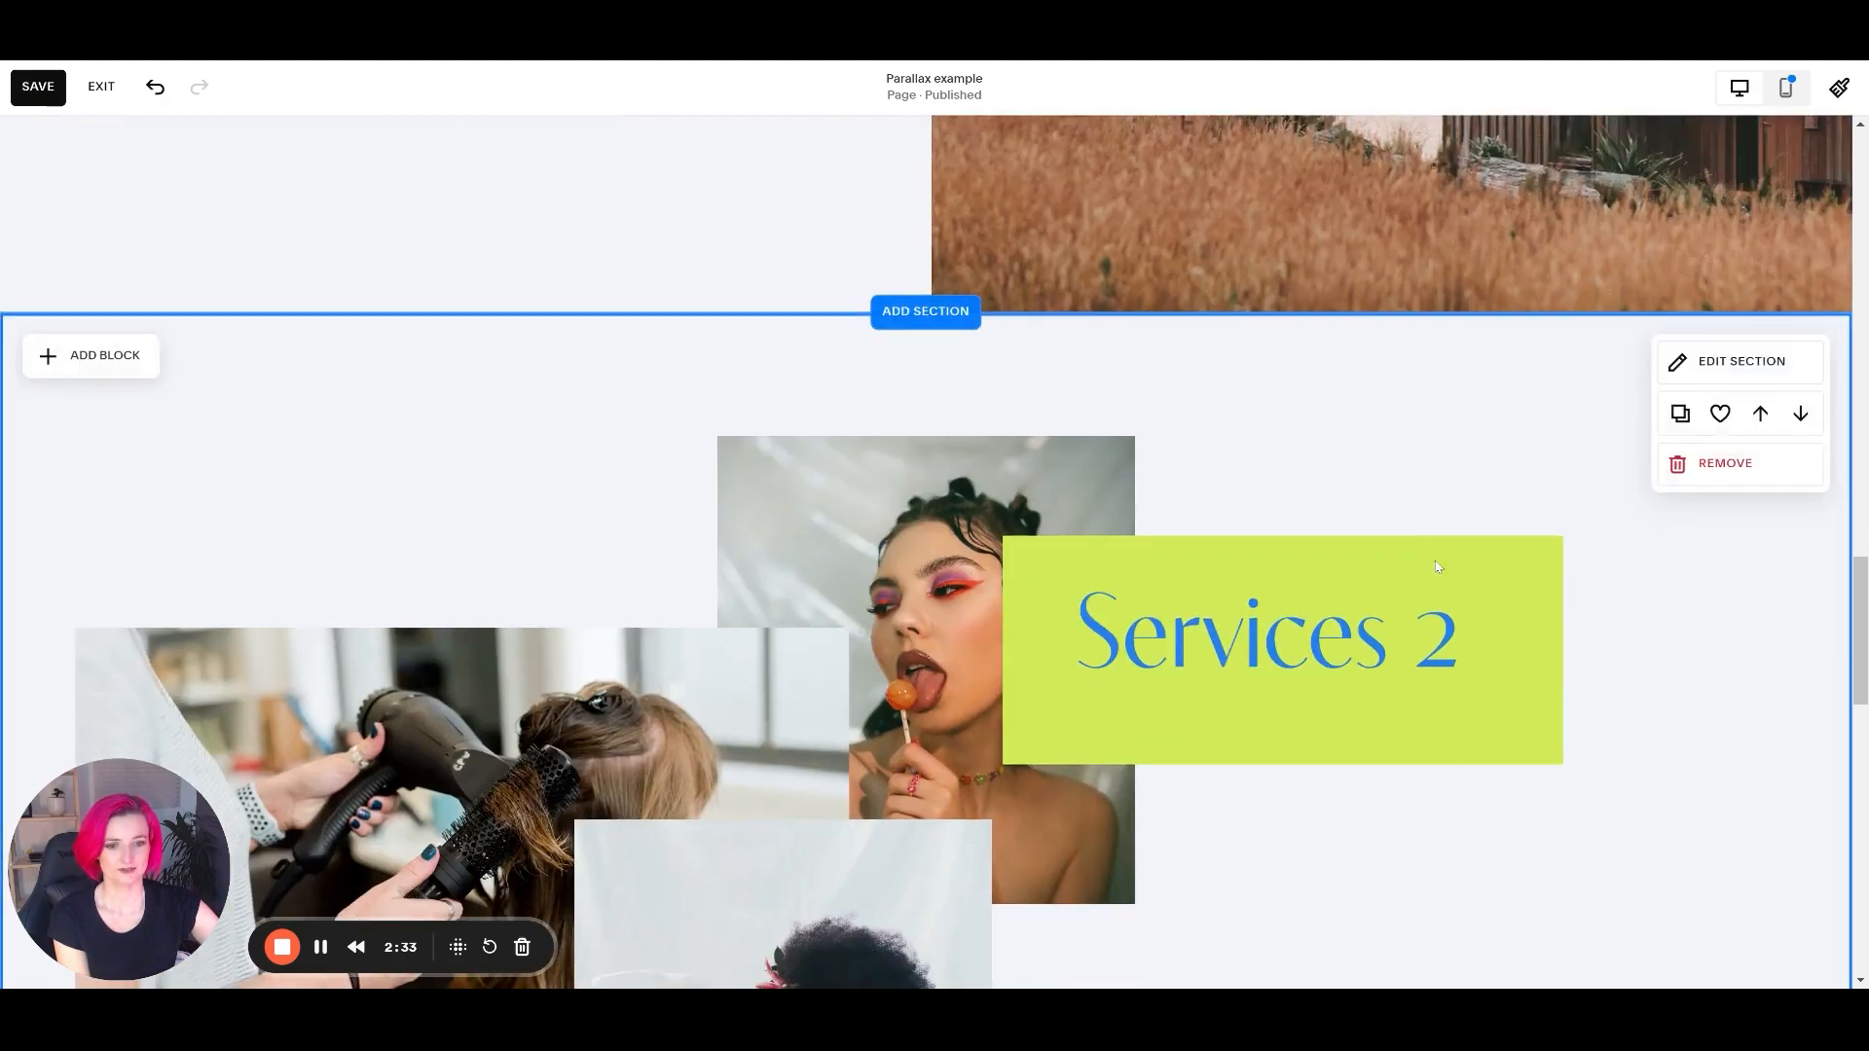
{"action": "scroll", "coordinate": [1437, 567], "scroll_direction": "down", "scroll_amount": 2}
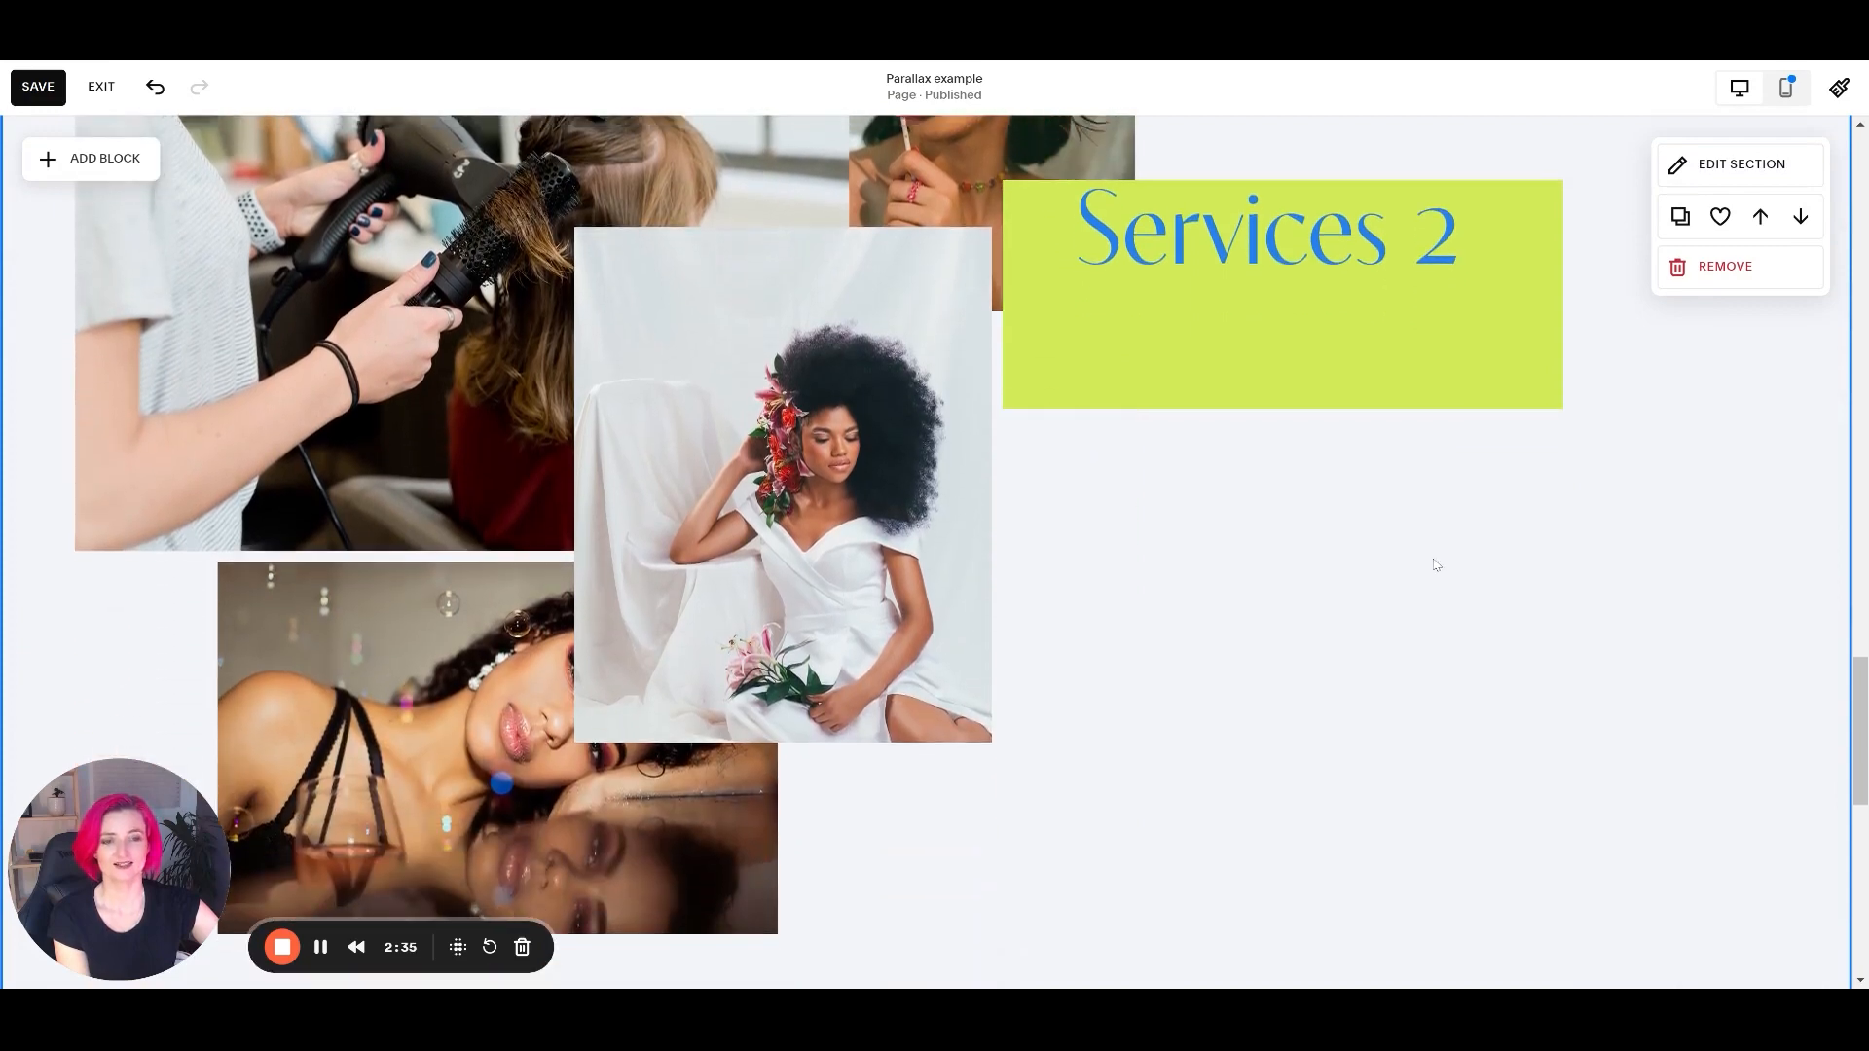
{"action": "scroll", "coordinate": [1435, 564], "scroll_direction": "up", "scroll_amount": 4}
{"action": "left_click", "coordinate": [1348, 623]}
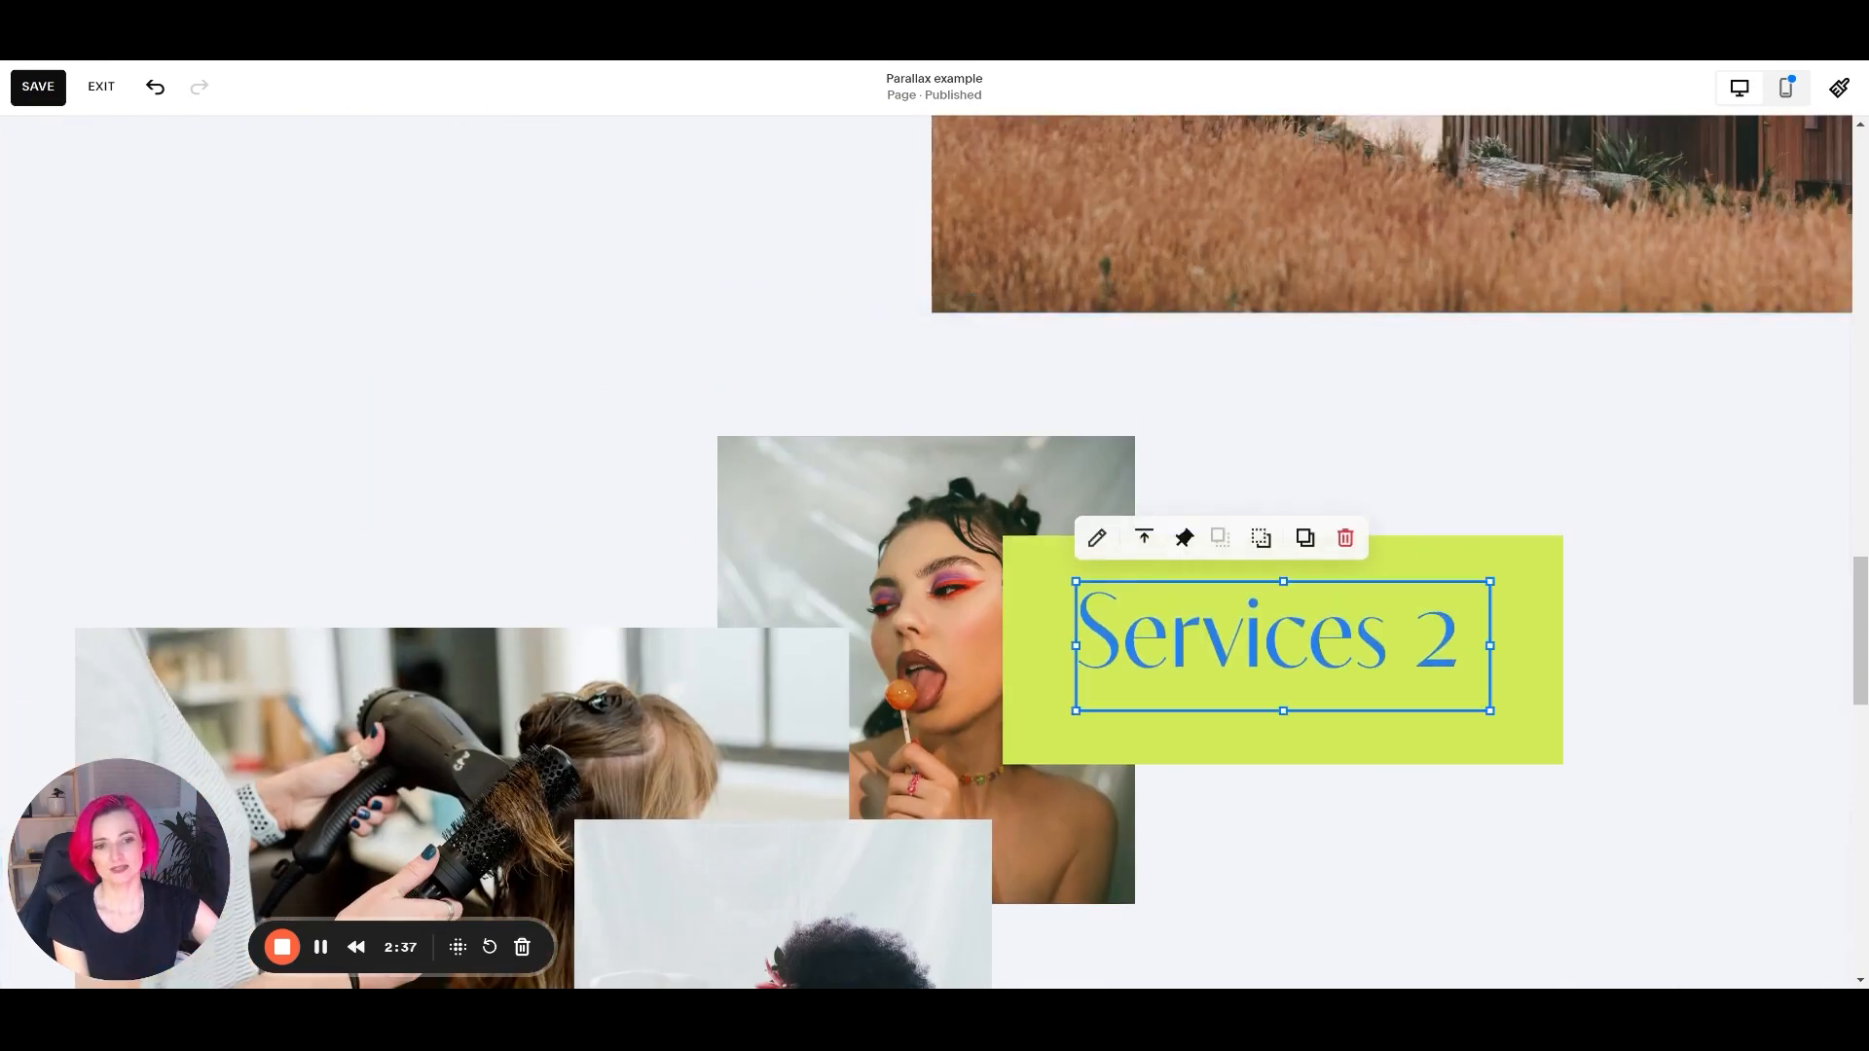
{"action": "left_click", "coordinate": [1460, 610]}
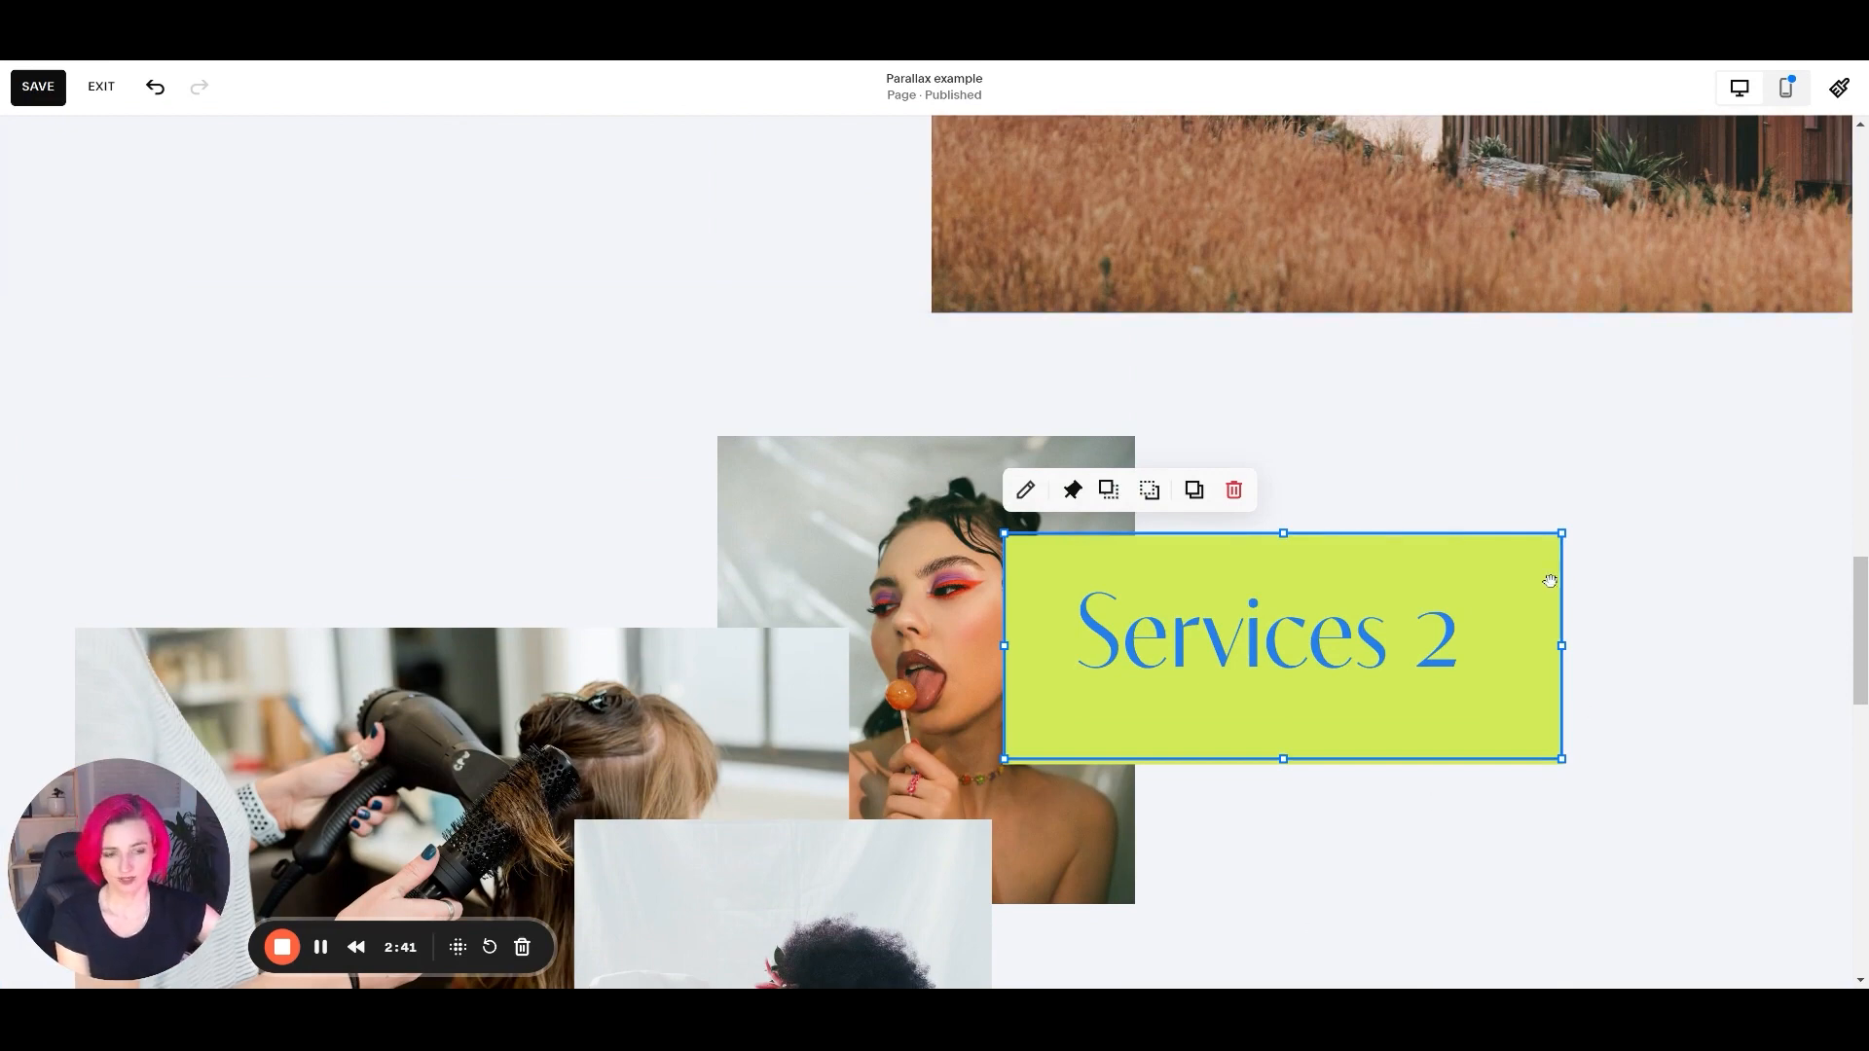
{"action": "left_click", "coordinate": [1455, 558]}
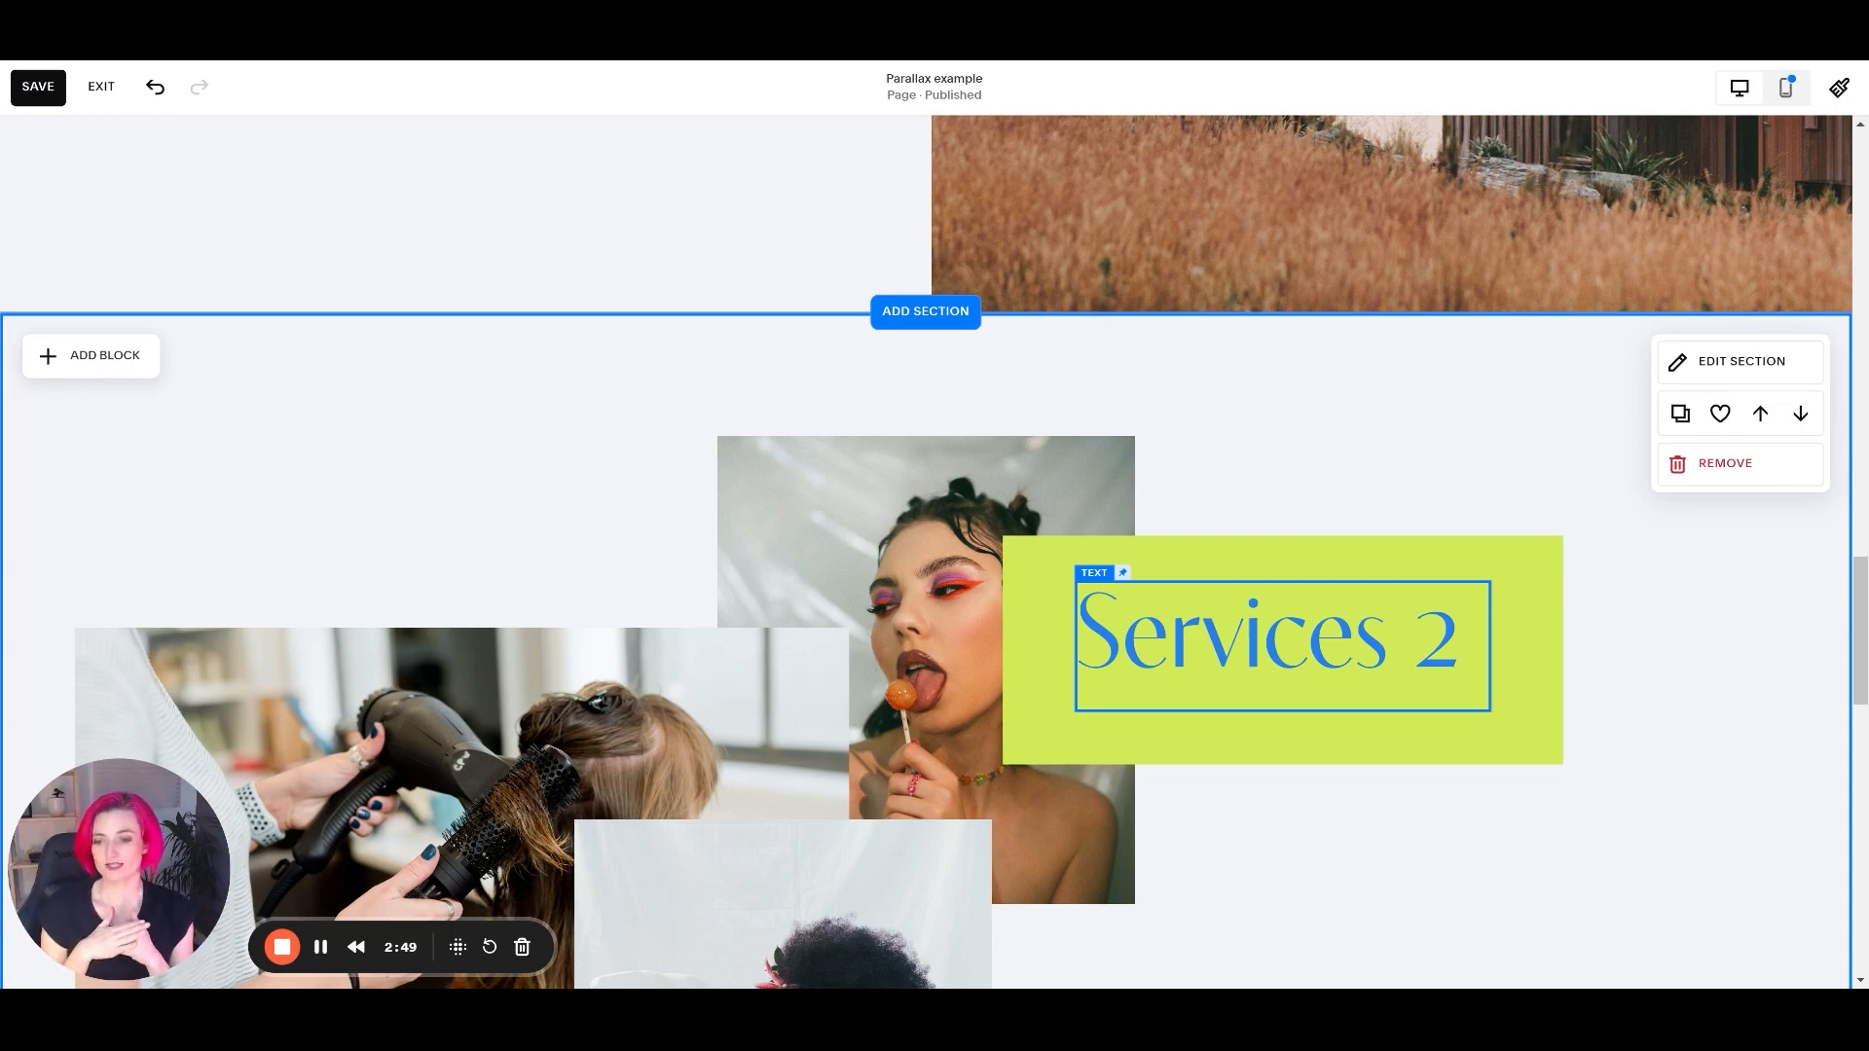
{"action": "scroll", "coordinate": [1574, 506], "scroll_direction": "down", "scroll_amount": 4}
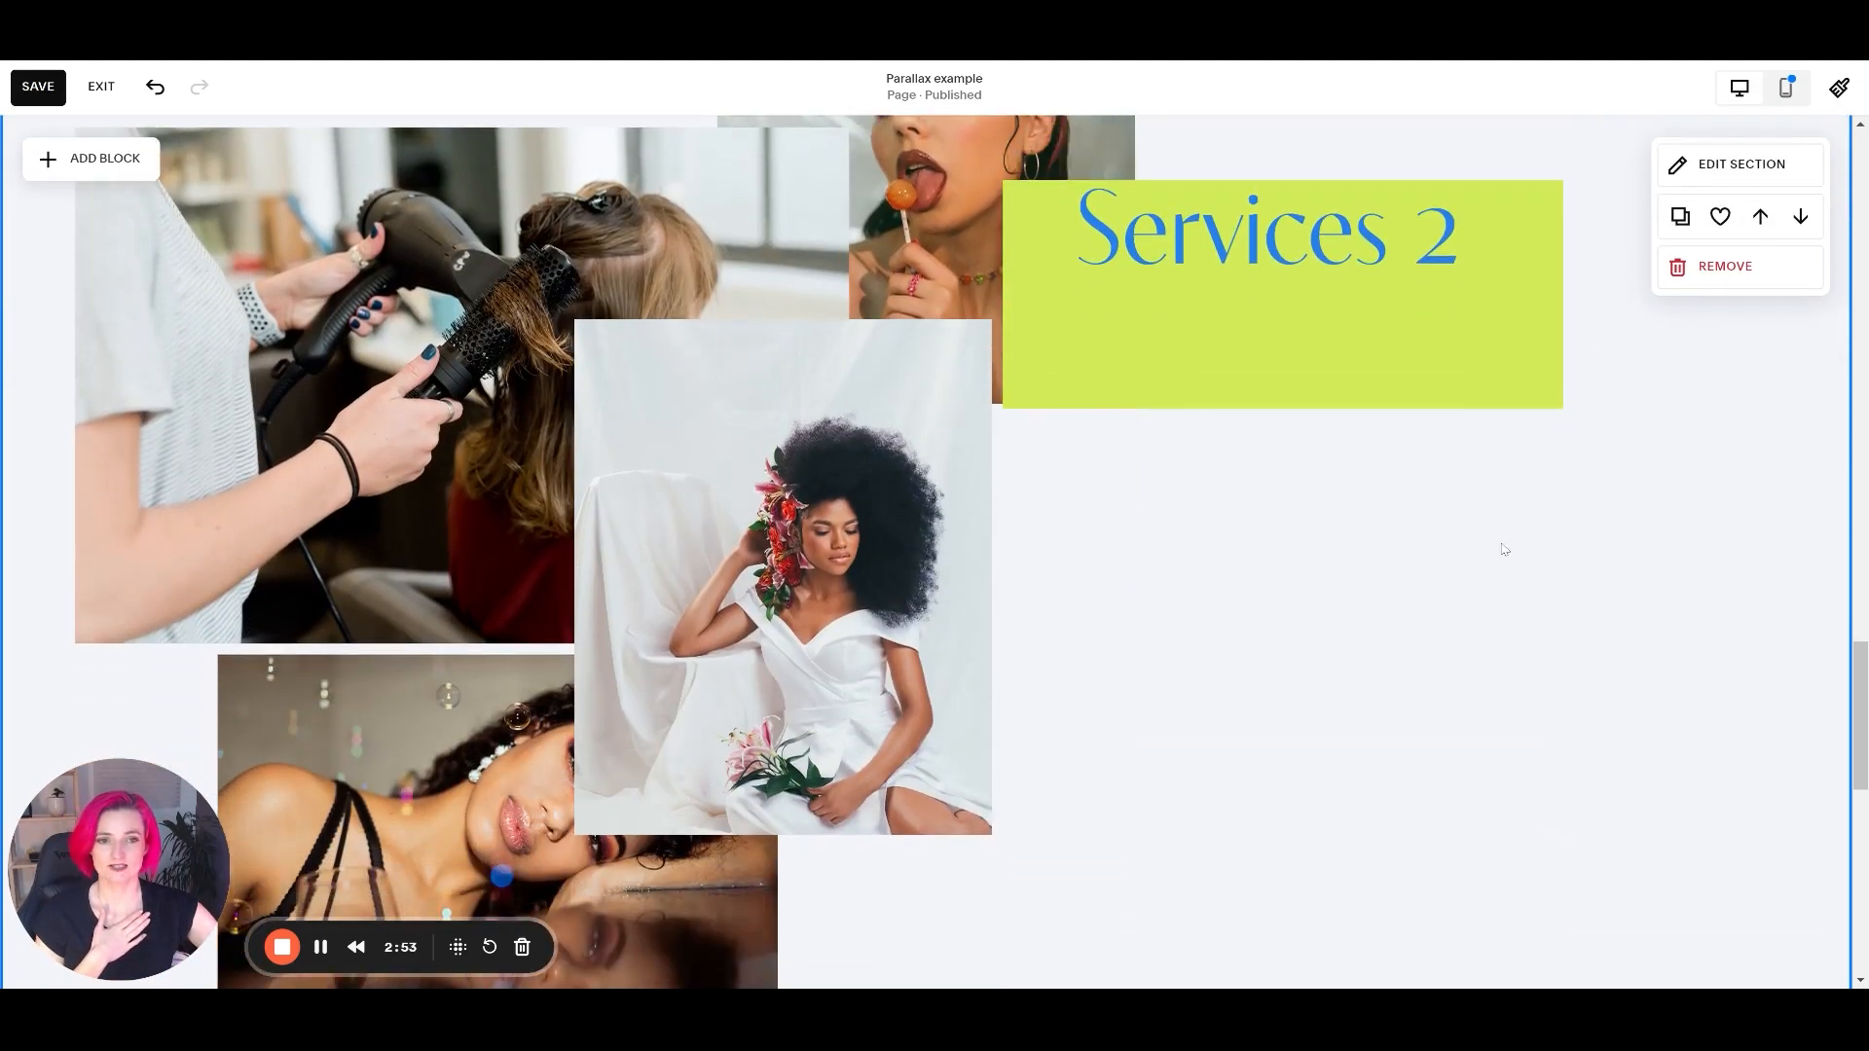
Shrink the green shape on all four sides to match the bounds of the Services 2 text block.
{"action": "left_click", "coordinate": [1385, 342]}
{"action": "scroll", "coordinate": [1398, 454], "scroll_direction": "up", "scroll_amount": 5}
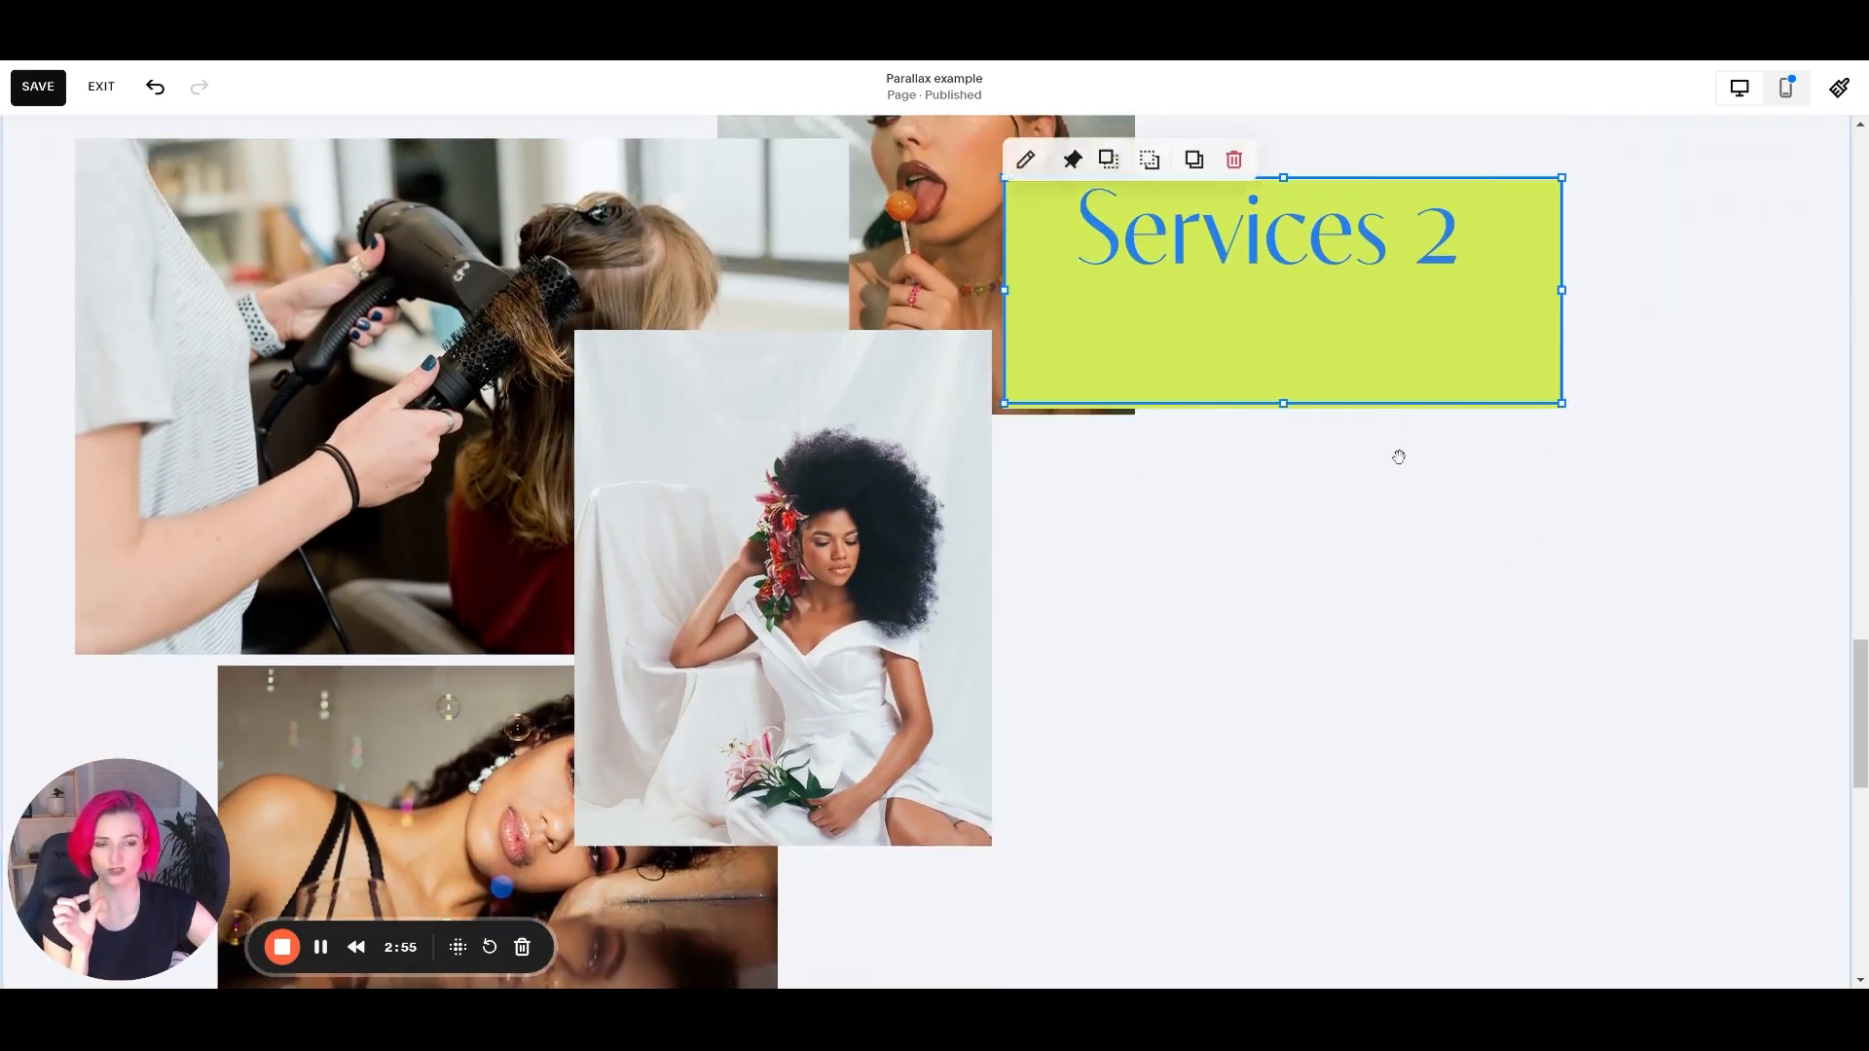
{"action": "left_click_drag", "start_coordinate": [1283, 660], "coordinate": [1283, 613]}
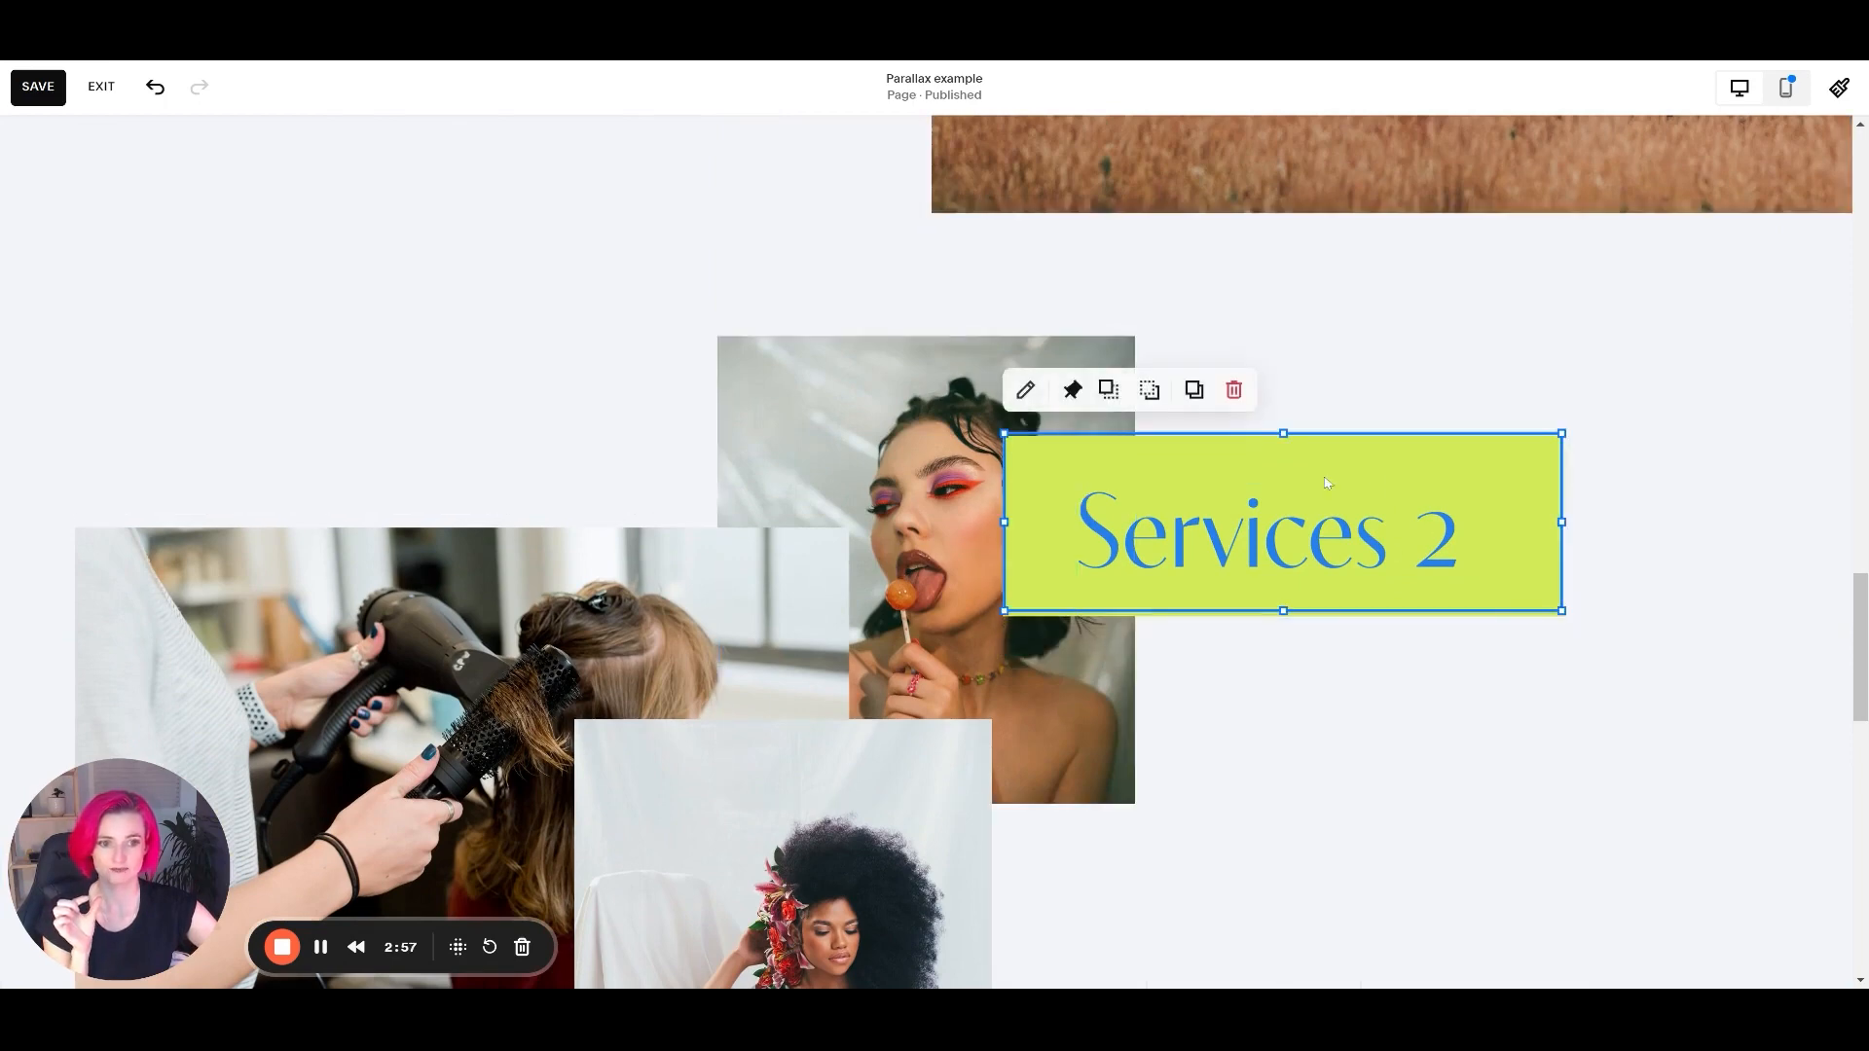
{"action": "left_click_drag", "start_coordinate": [1283, 433], "coordinate": [1283, 481]}
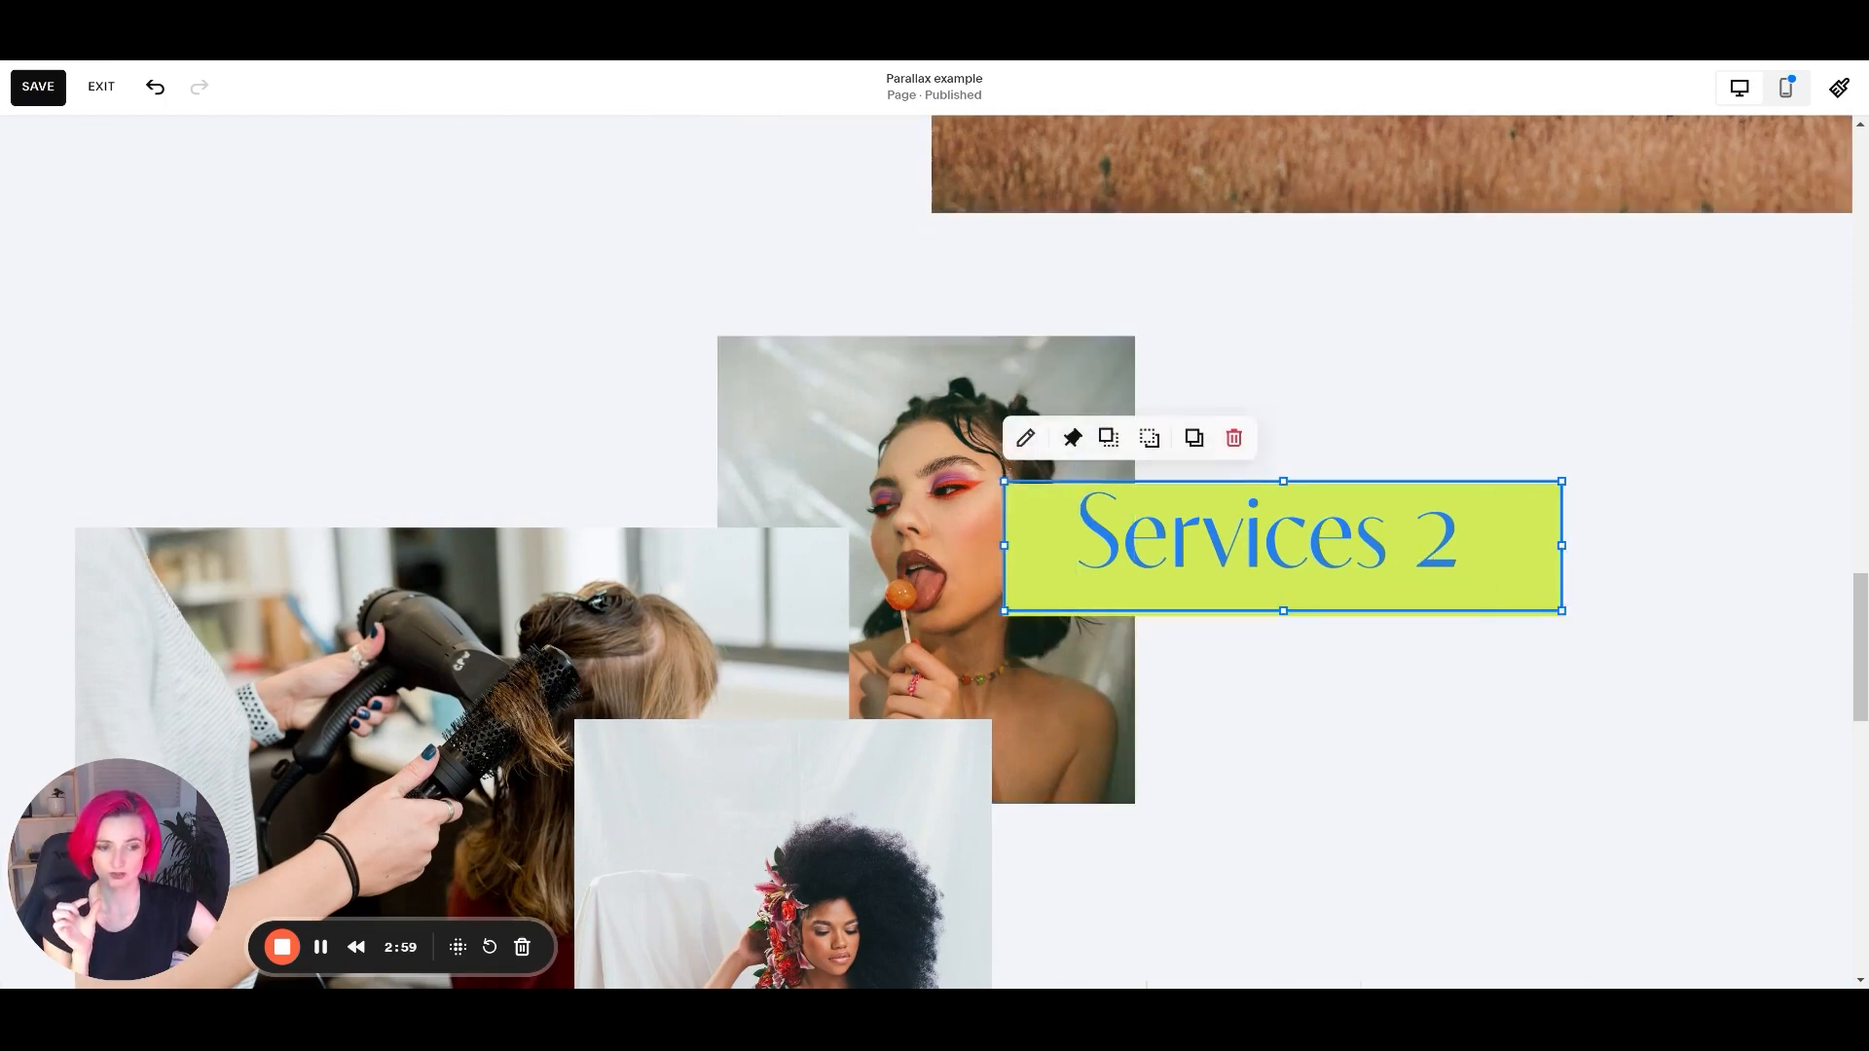
{"action": "left_click_drag", "start_coordinate": [1561, 546], "coordinate": [1489, 545]}
{"action": "left_click_drag", "start_coordinate": [1004, 545], "coordinate": [1075, 545]}
{"action": "left_click", "coordinate": [1505, 394]}
Check the alignment of the resized green shape and Services 2 text down to the end of their section.
{"action": "scroll", "coordinate": [1398, 522], "scroll_direction": "up", "scroll_amount": 4}
{"action": "scroll", "coordinate": [1397, 526], "scroll_direction": "down", "scroll_amount": 7}
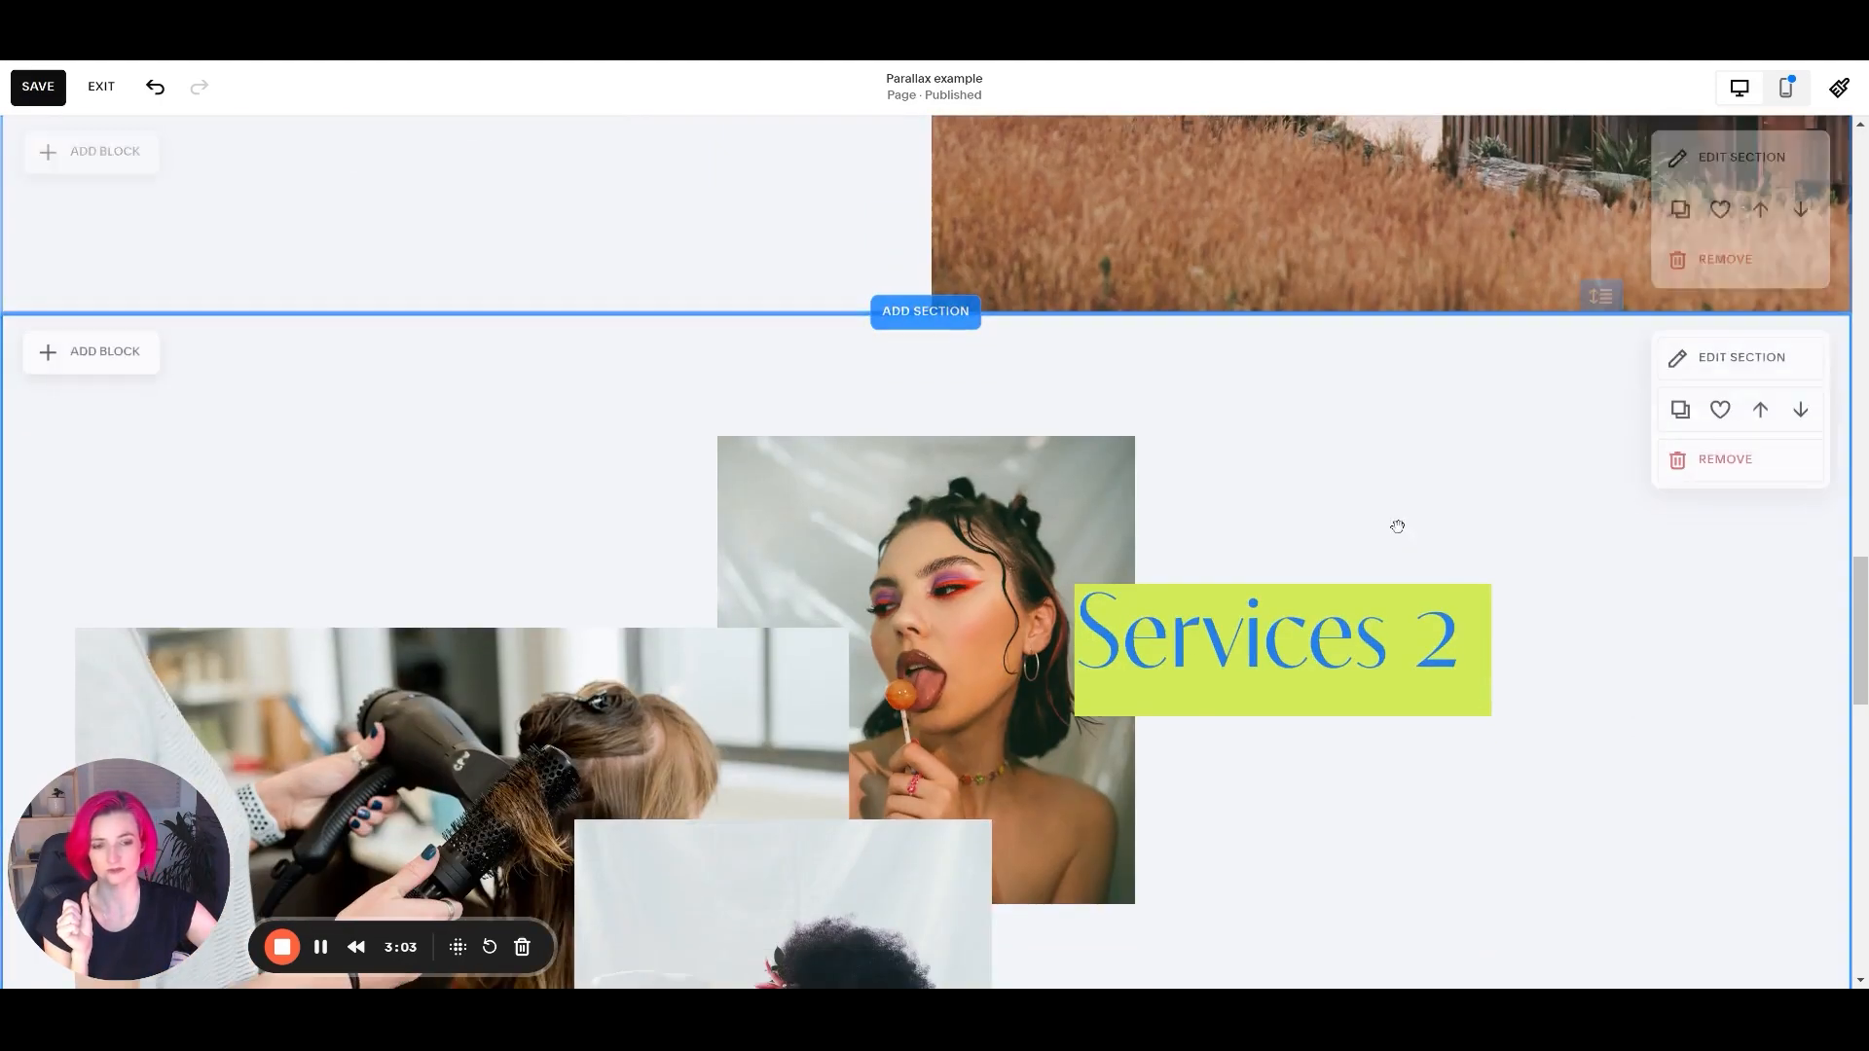
{"action": "scroll", "coordinate": [1414, 601], "scroll_direction": "down", "scroll_amount": 4}
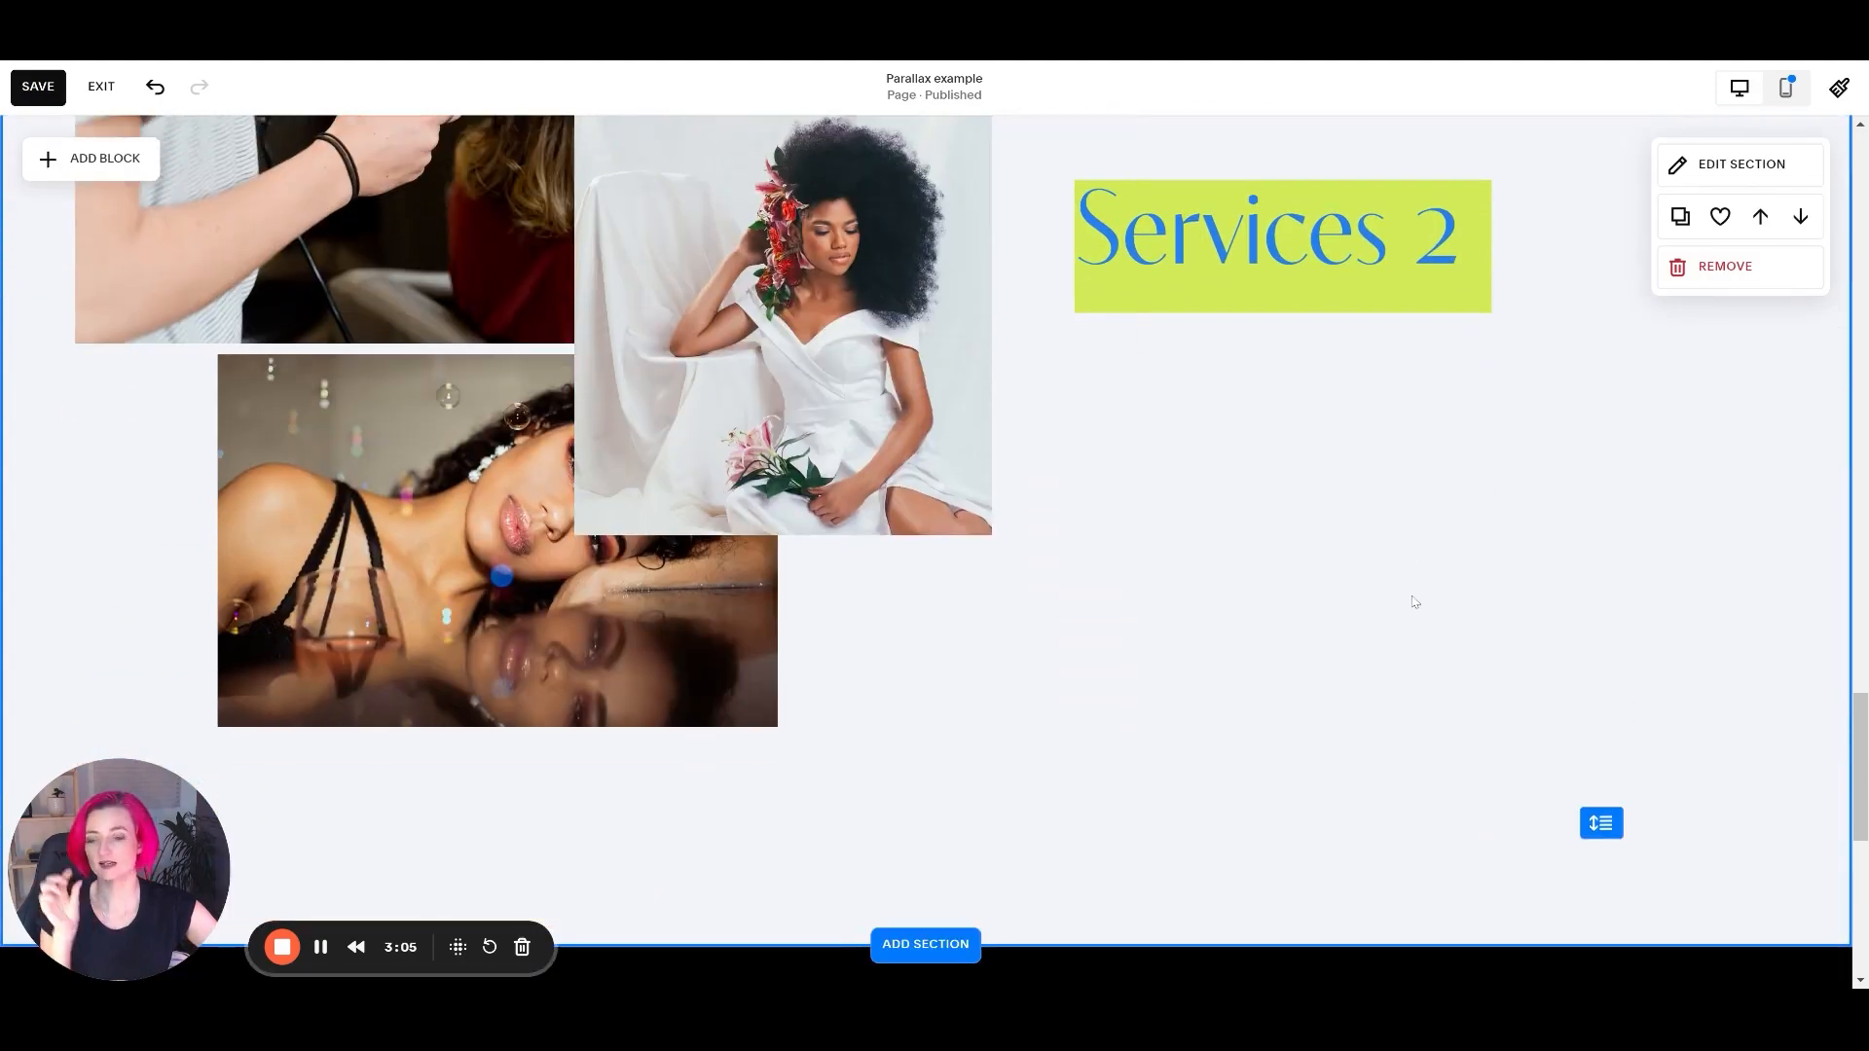
{"action": "scroll", "coordinate": [1414, 602], "scroll_direction": "down", "scroll_amount": 2}
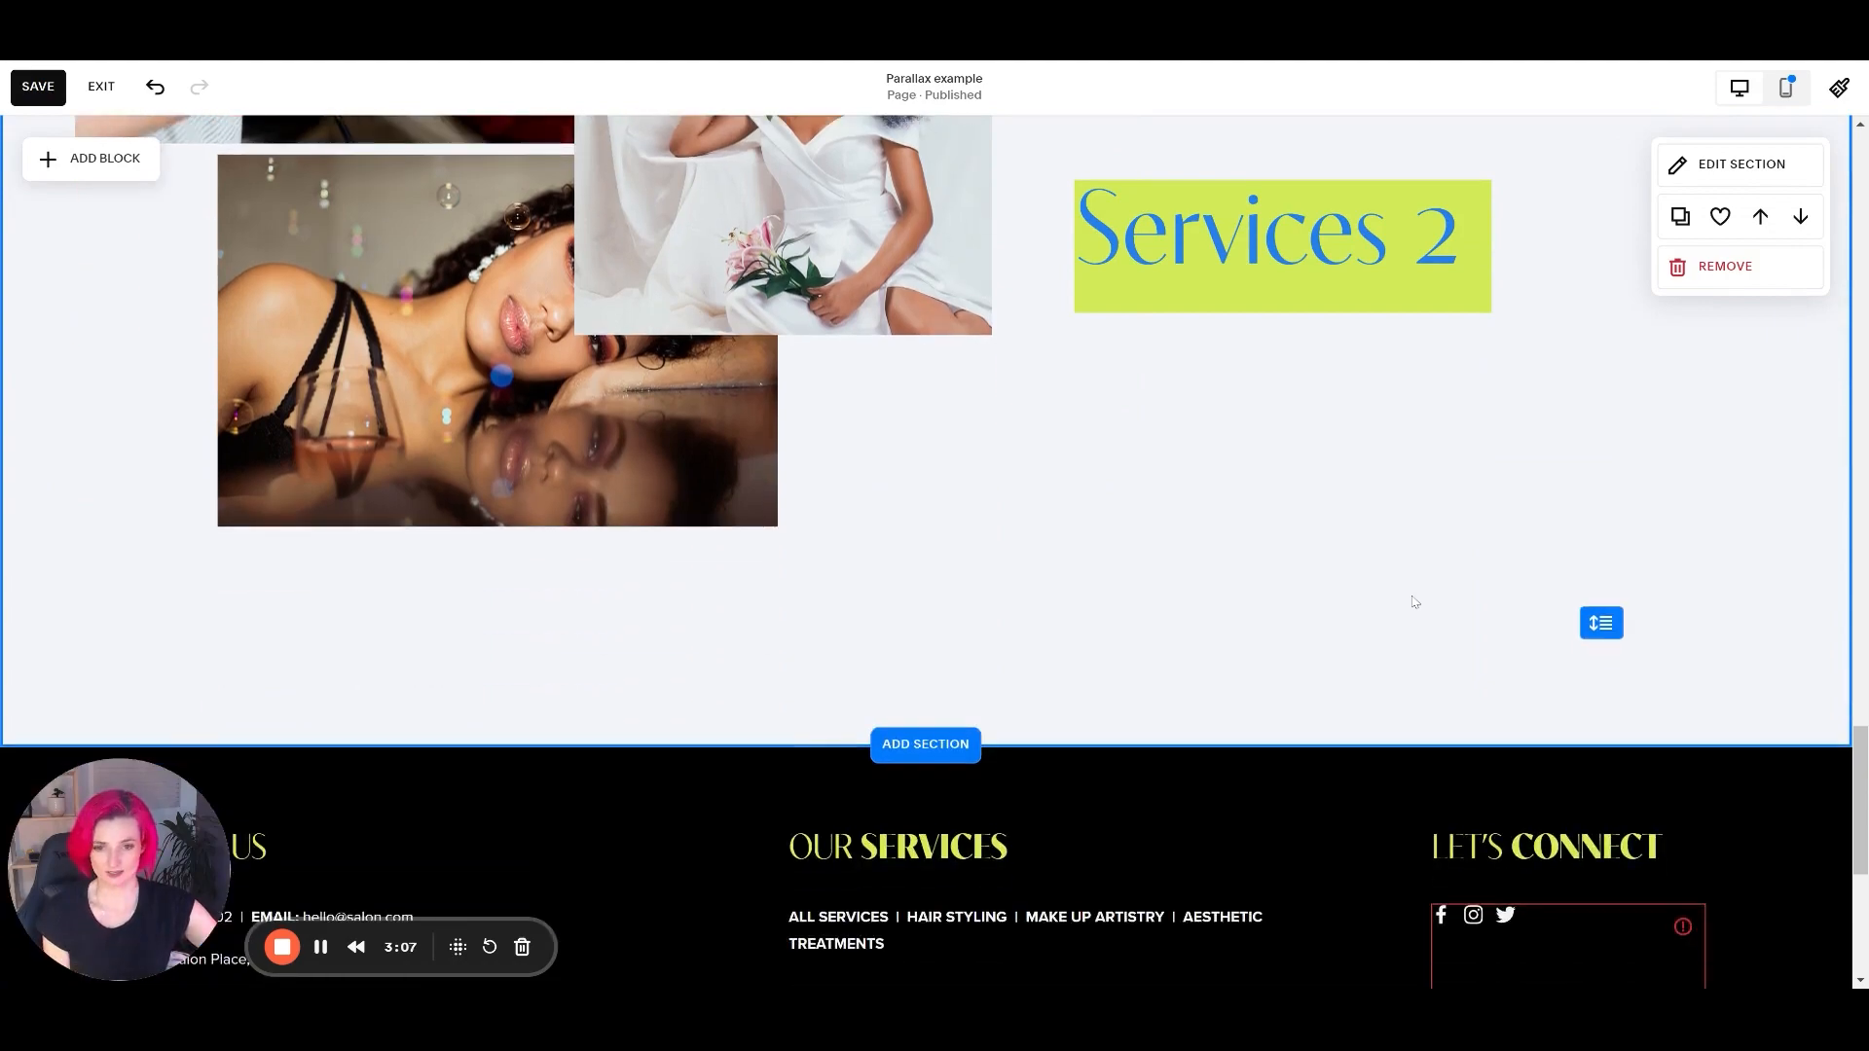
{"action": "scroll", "coordinate": [1411, 605], "scroll_direction": "up", "scroll_amount": 5}
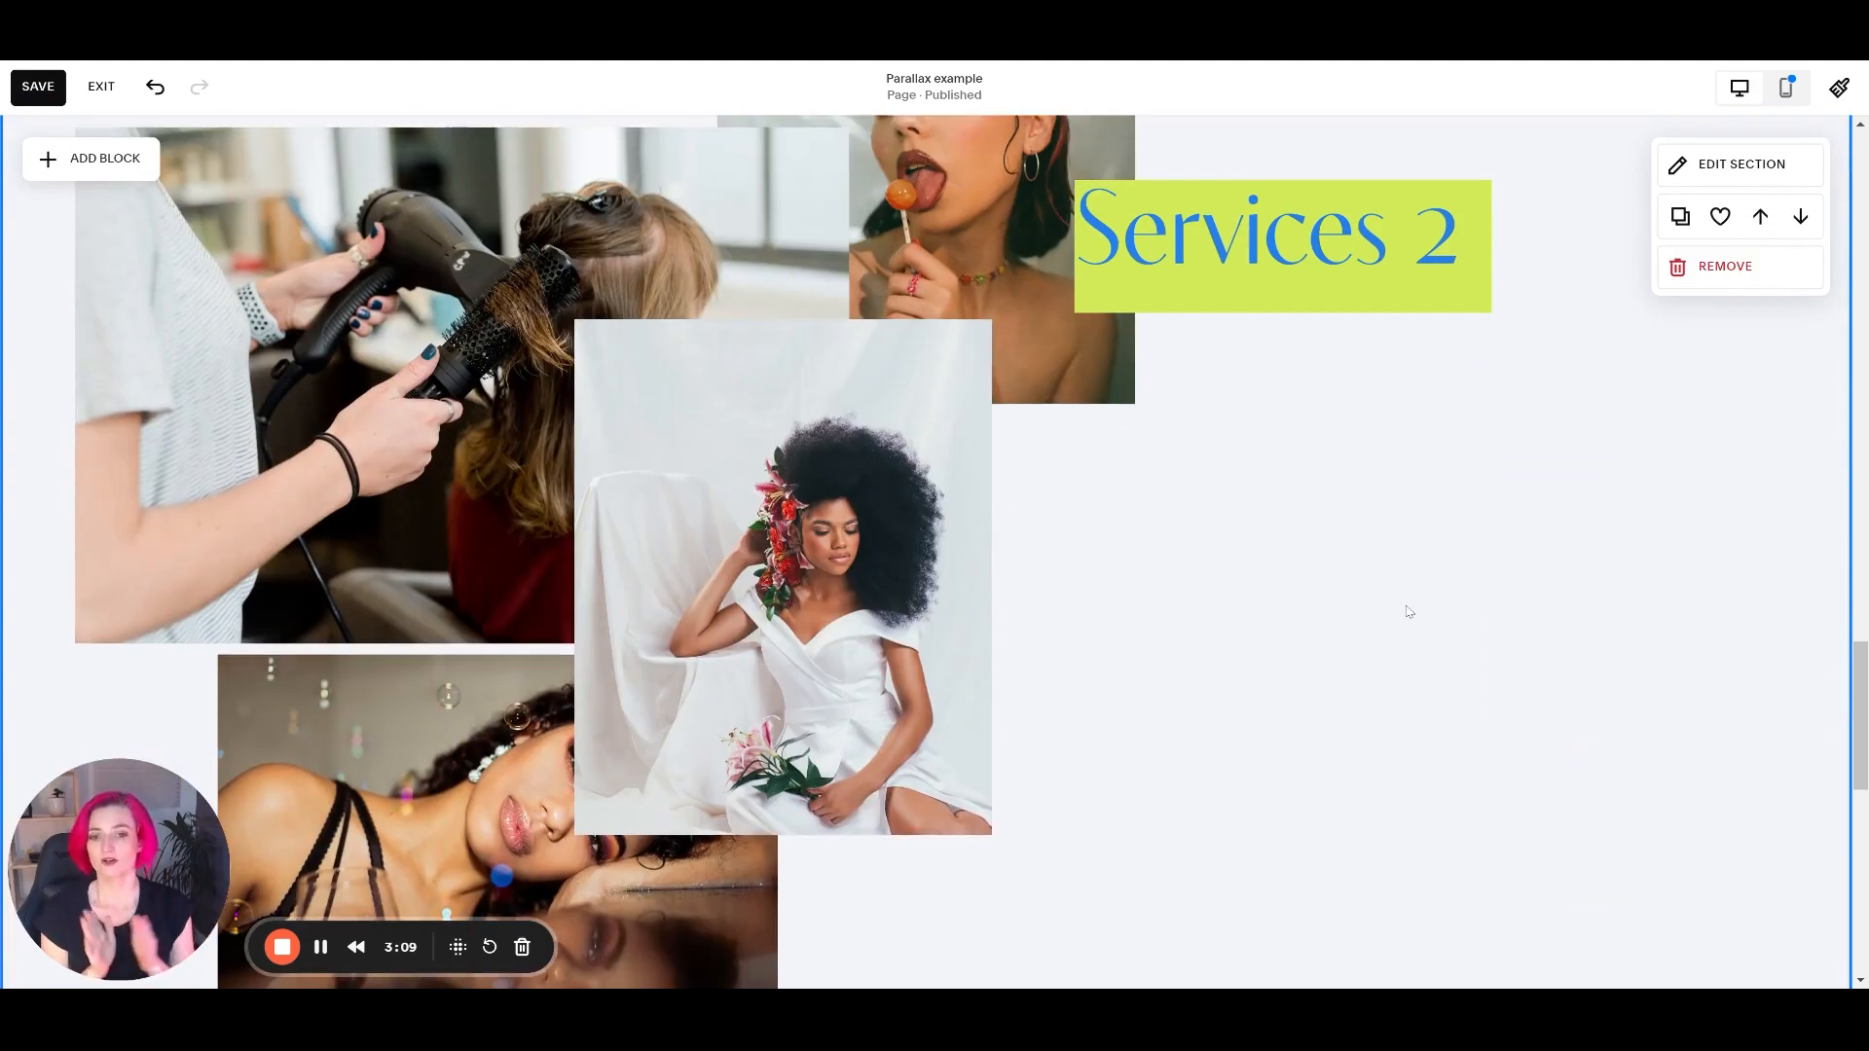
{"action": "scroll", "coordinate": [994, 488], "scroll_direction": "up", "scroll_amount": 6}
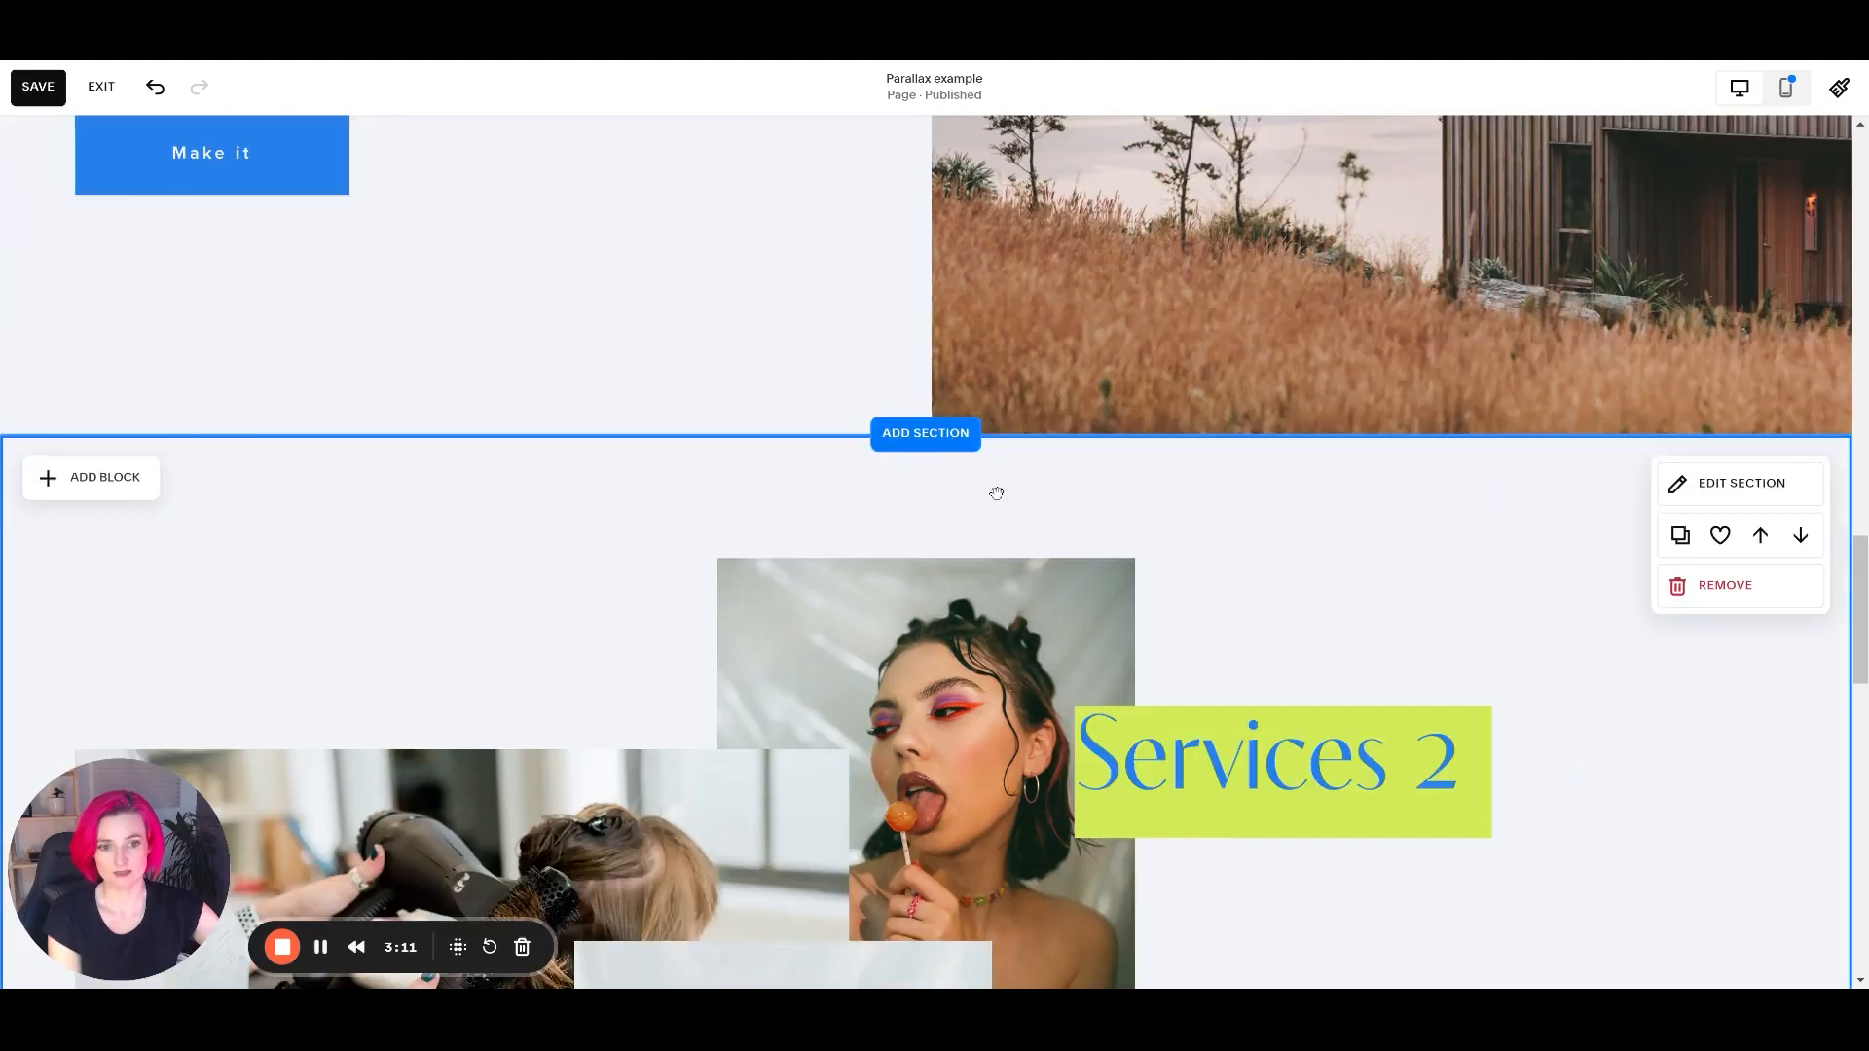
Pin the Services 2 image of the woman in the white dress to the bottom with a 45px offset.
{"action": "scroll", "coordinate": [1216, 459], "scroll_direction": "down", "scroll_amount": 3}
{"action": "scroll", "coordinate": [871, 845], "scroll_direction": "down", "scroll_amount": 2}
{"action": "left_click", "coordinate": [871, 846]}
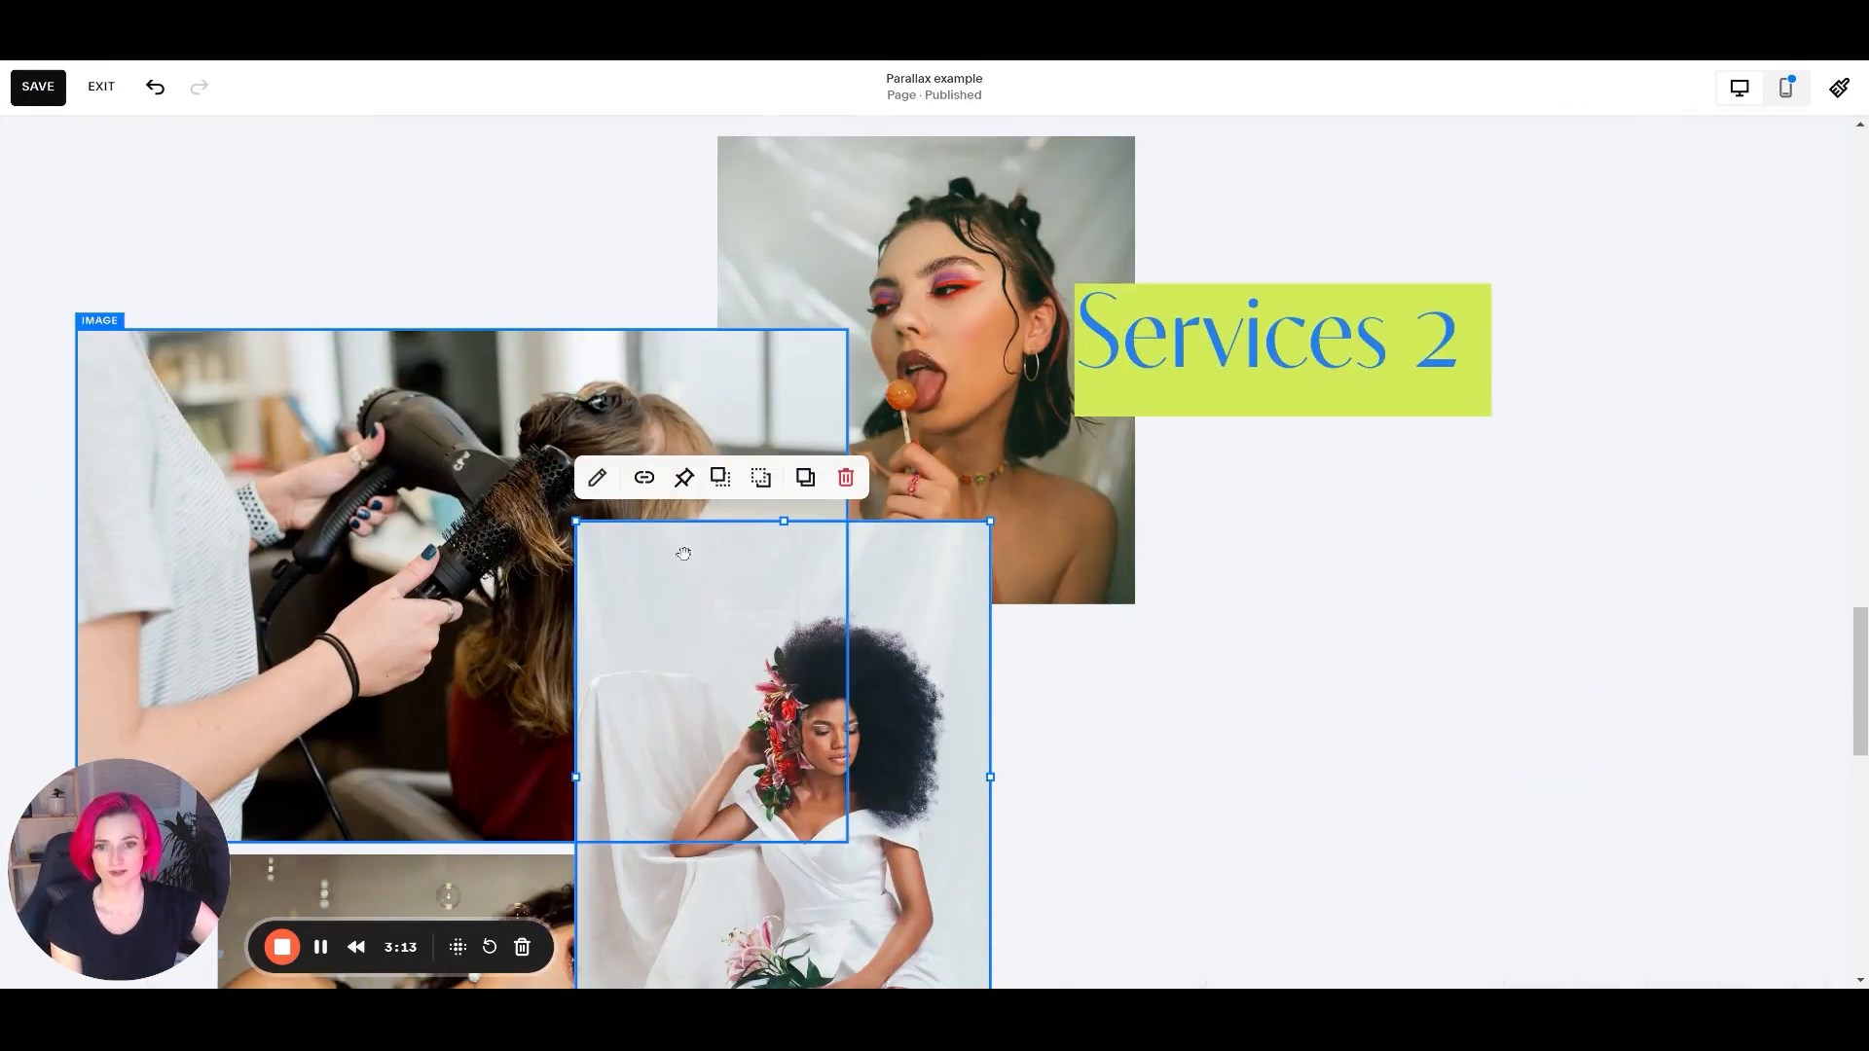
{"action": "left_click", "coordinate": [684, 477]}
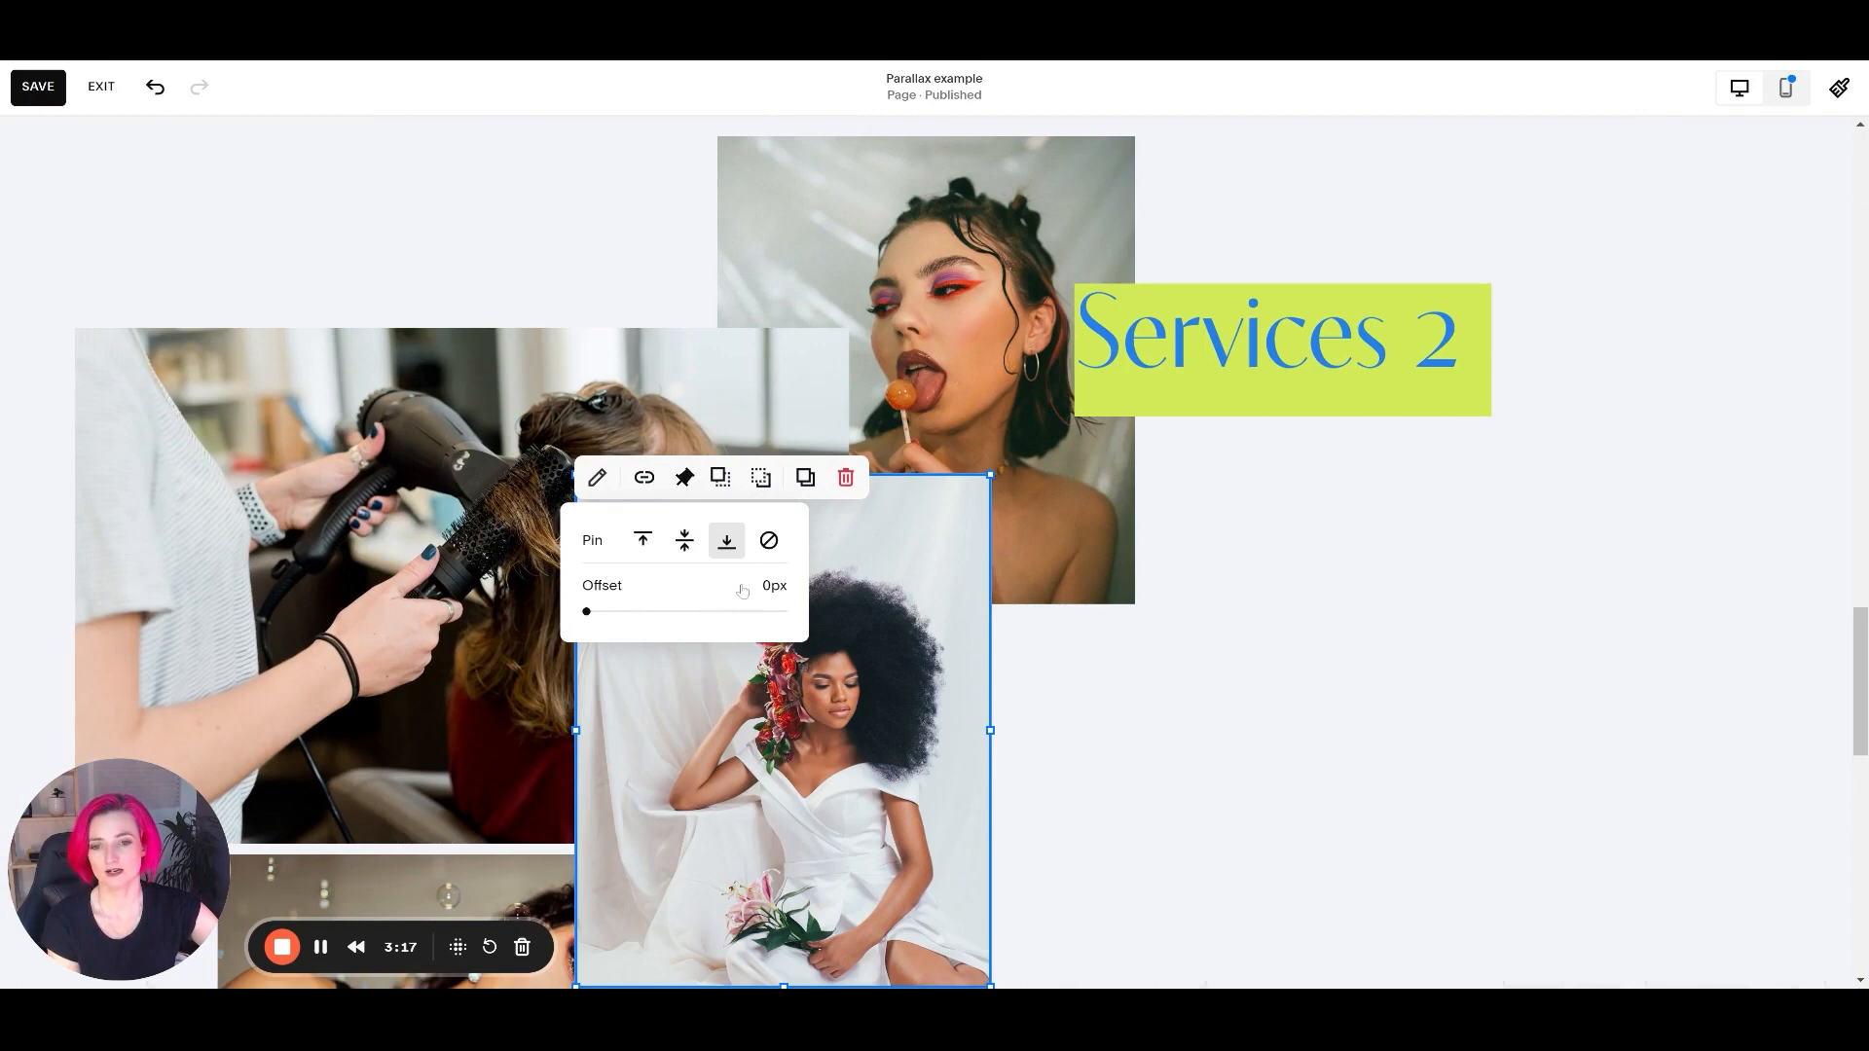
{"action": "left_click", "coordinate": [866, 587]}
{"action": "left_click", "coordinate": [471, 444]}
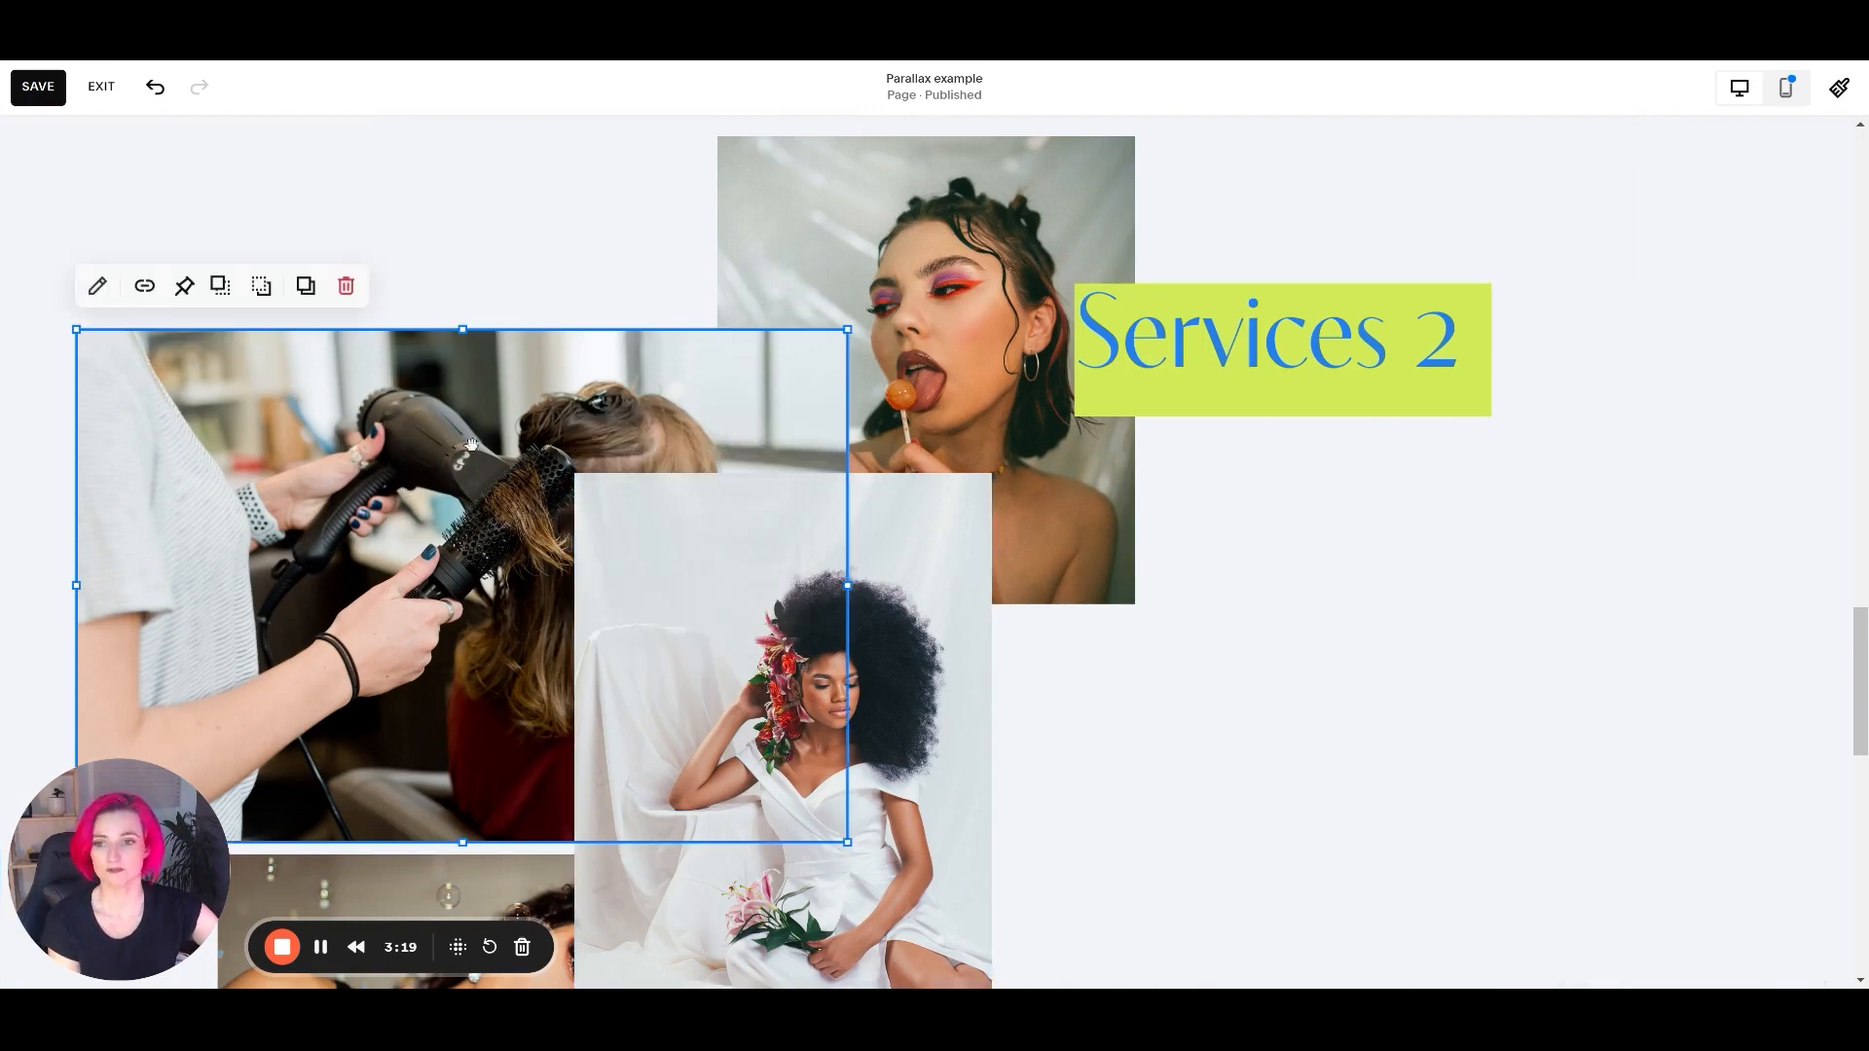
{"action": "left_click", "coordinate": [835, 576]}
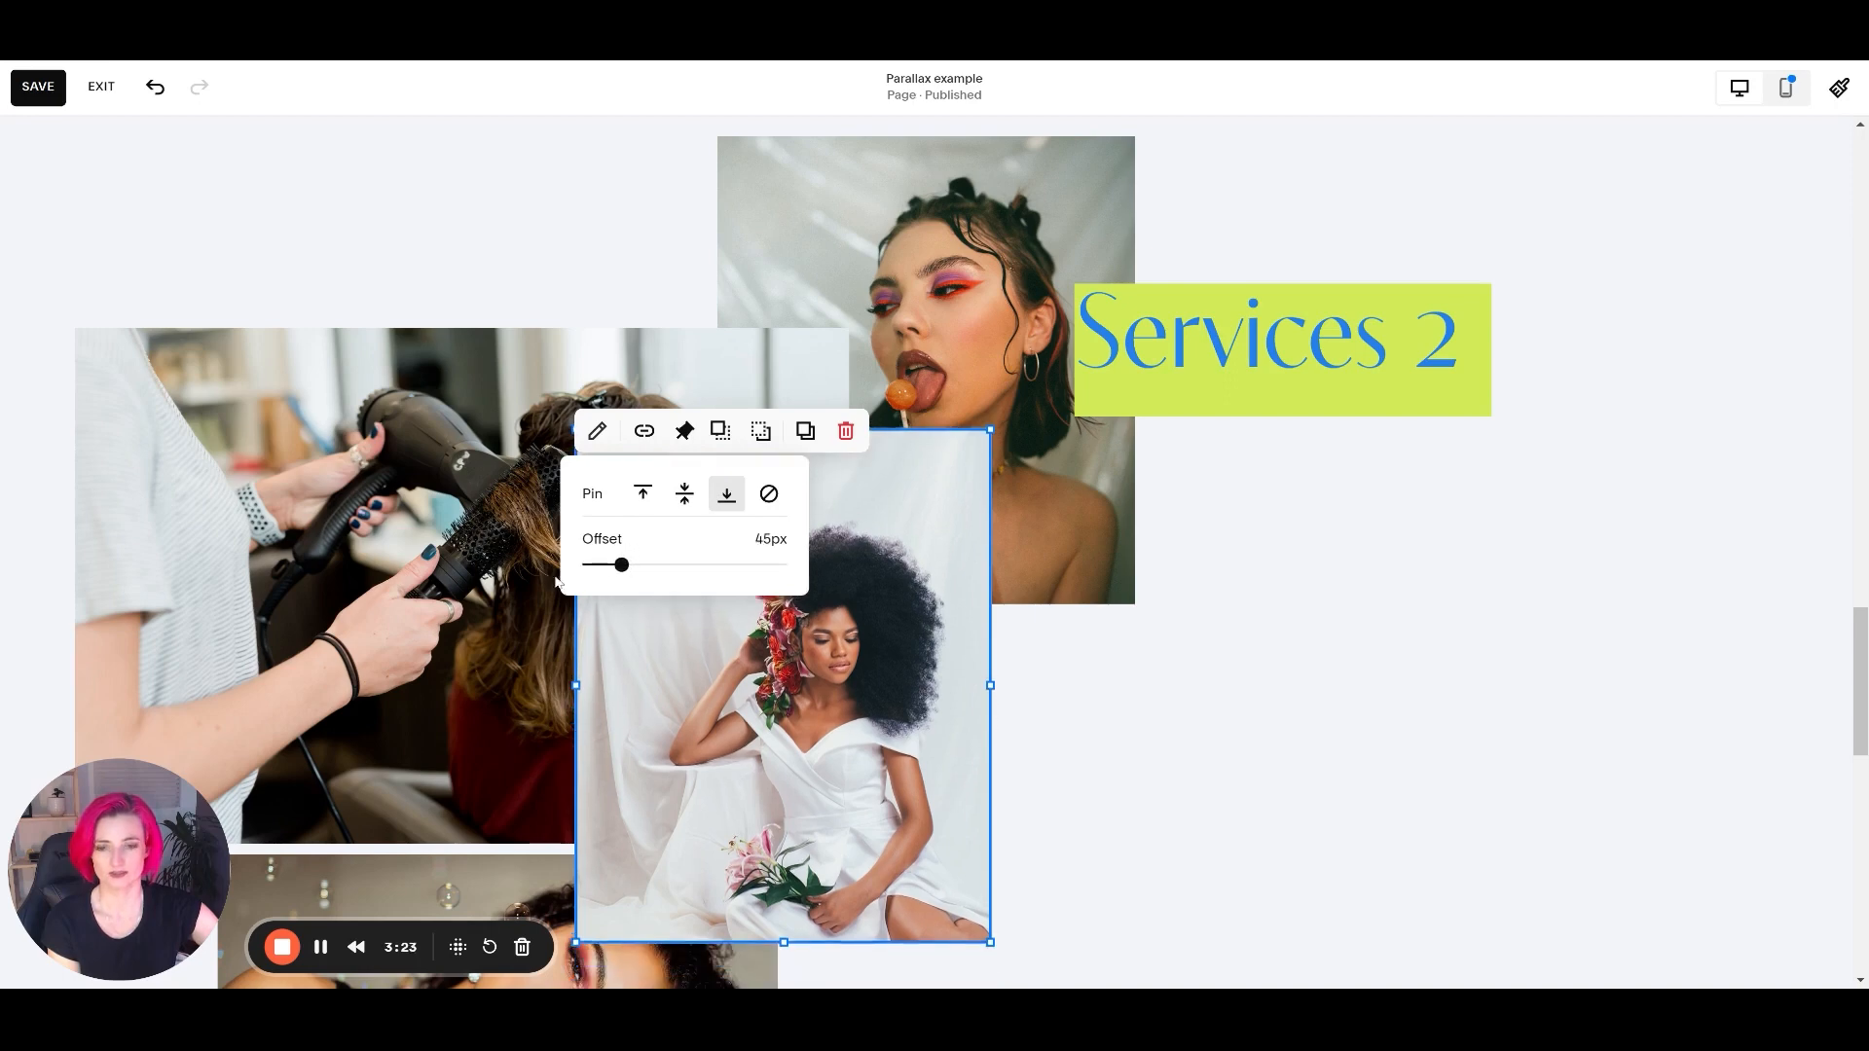
Pin the hair-drying image to the top and the reclining woman image to the middle of the screen.
{"action": "left_click", "coordinate": [360, 540]}
{"action": "left_click", "coordinate": [184, 286]}
{"action": "left_click", "coordinate": [780, 295]}
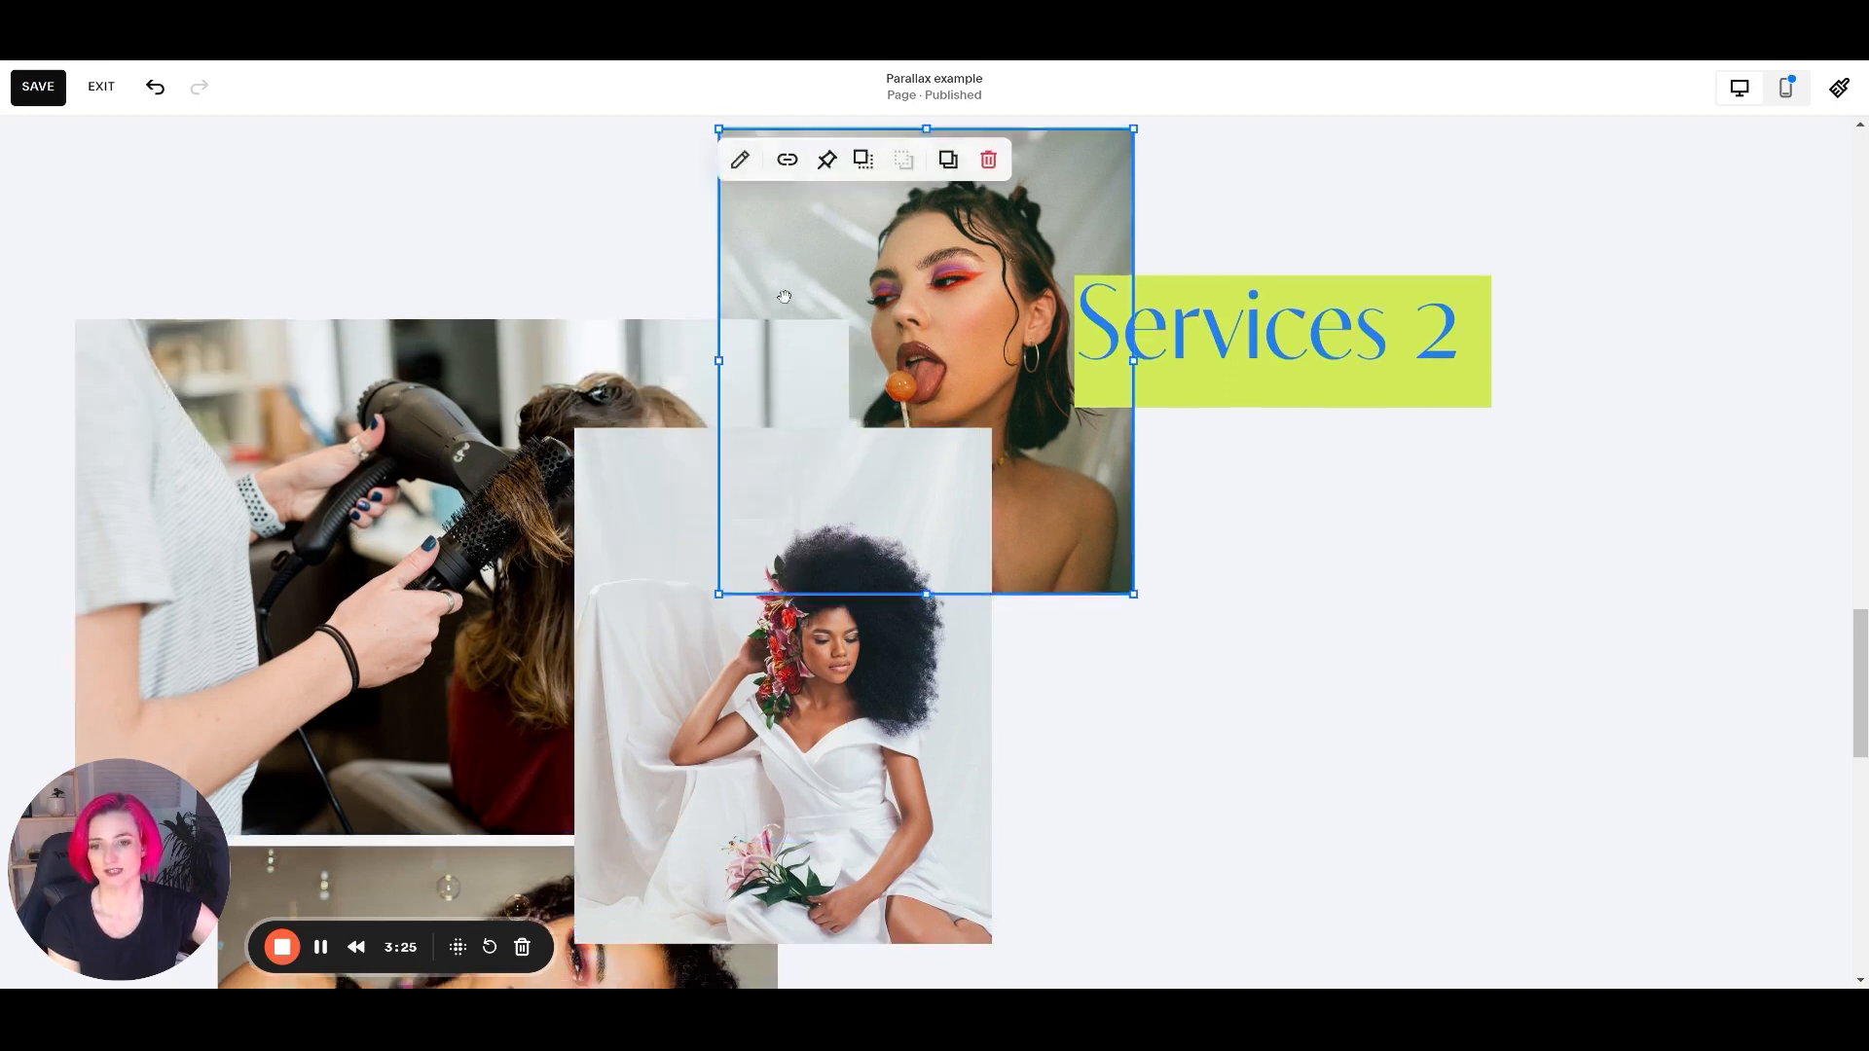
{"action": "scroll", "coordinate": [780, 296], "scroll_direction": "down", "scroll_amount": 7}
{"action": "left_click", "coordinate": [517, 448]}
{"action": "scroll", "coordinate": [426, 285], "scroll_direction": "up", "scroll_amount": 1}
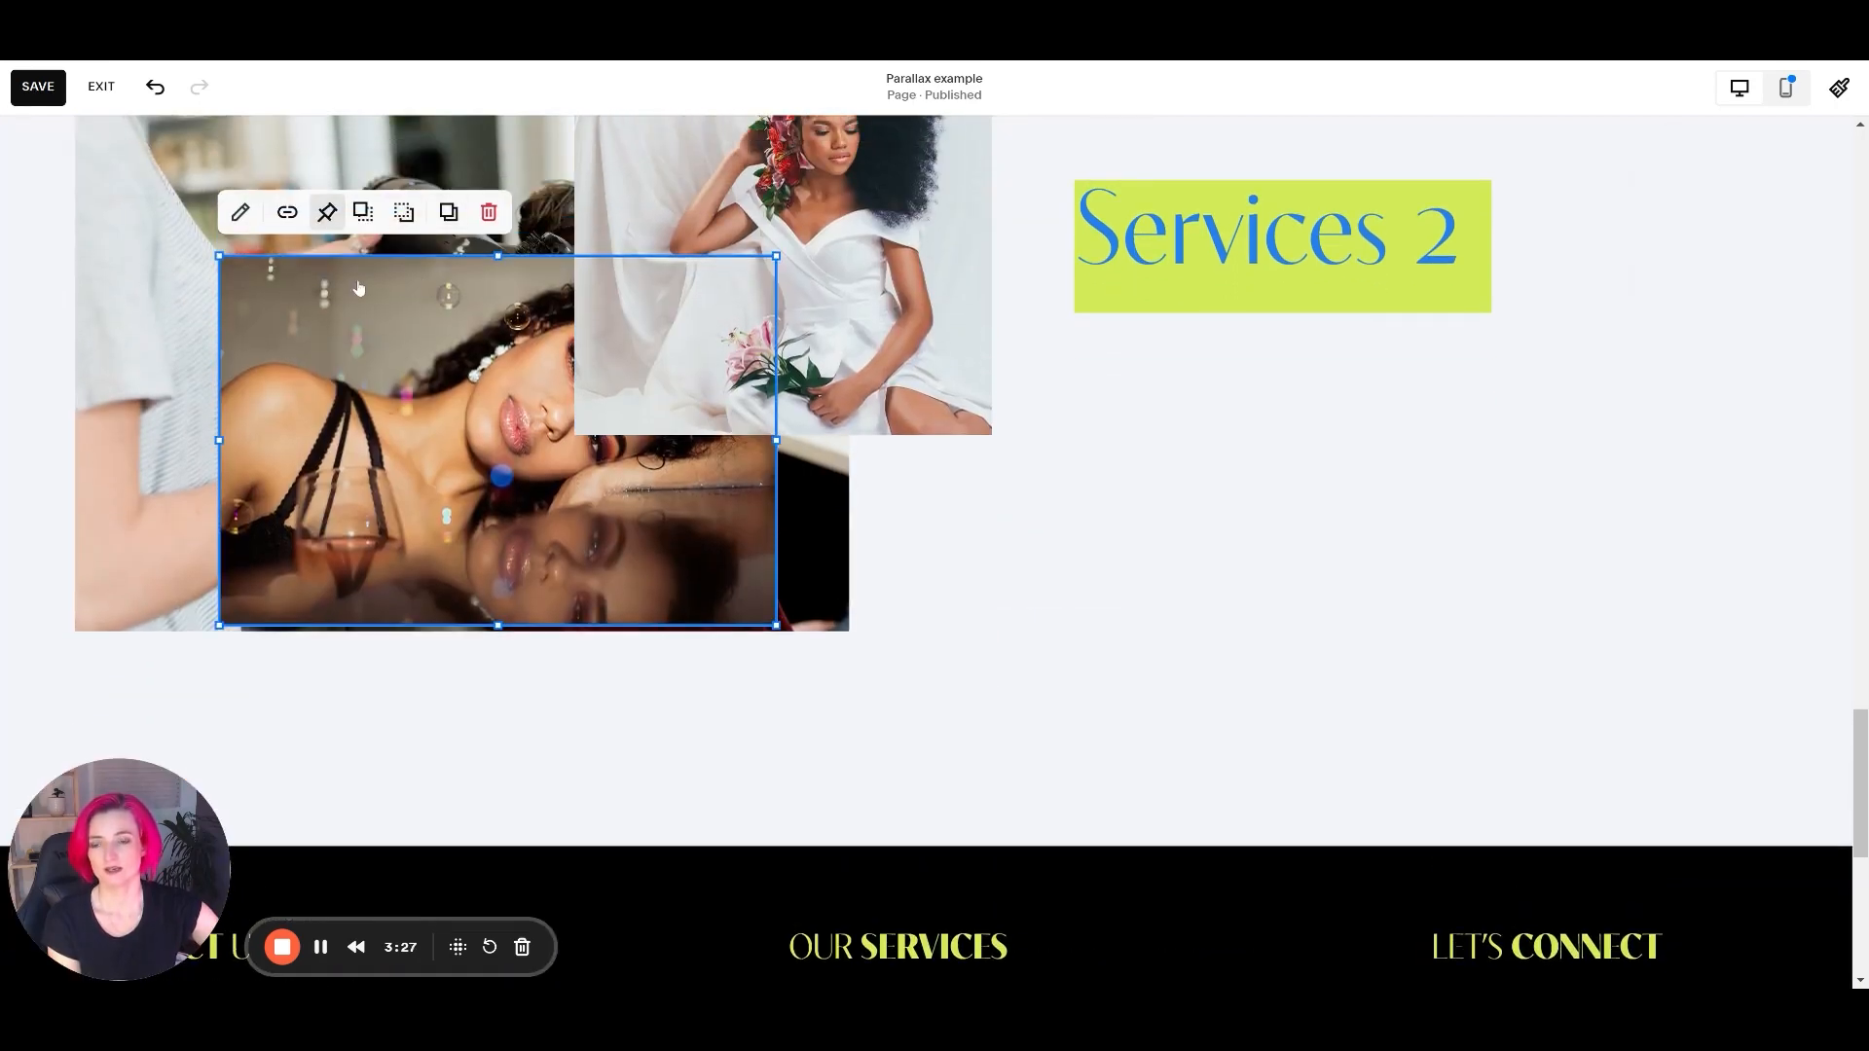
{"action": "left_click", "coordinate": [327, 212]}
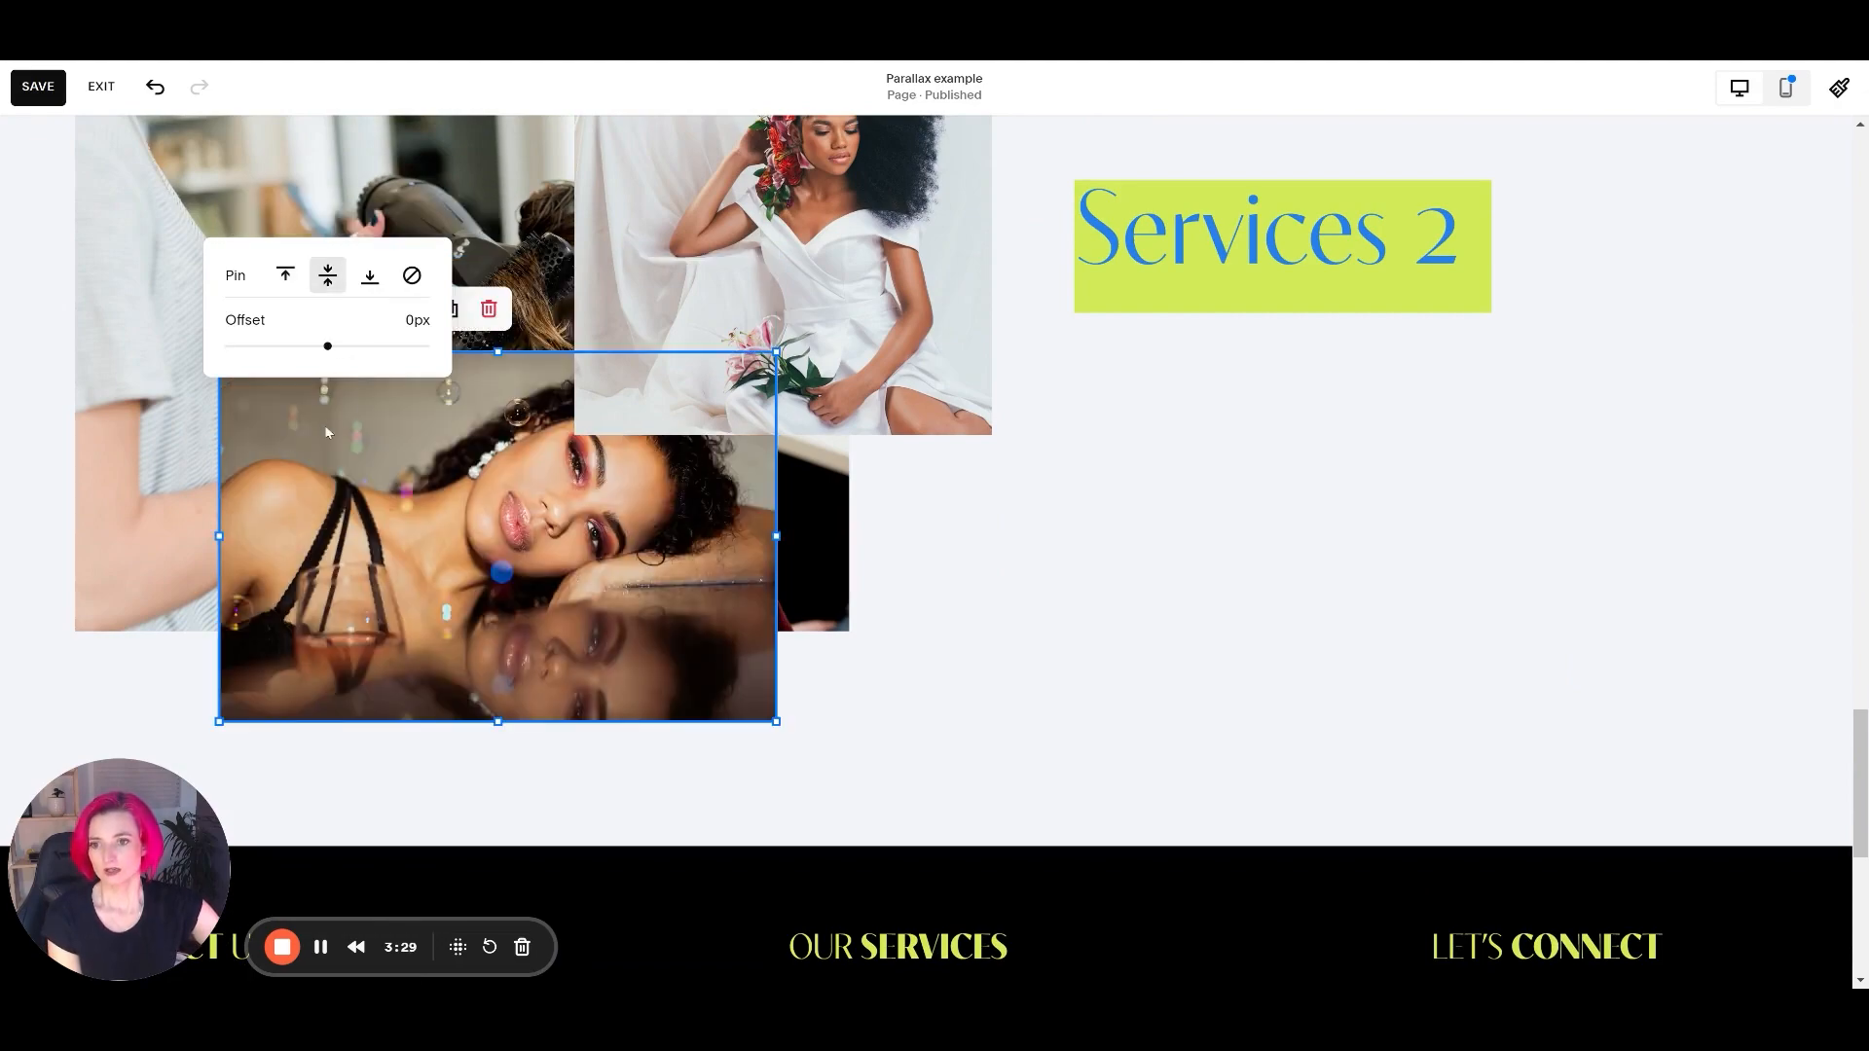
Check how the three pinned images overlap and move through the Services 2 section down to the footer.
{"action": "scroll", "coordinate": [1260, 557], "scroll_direction": "up", "scroll_amount": 10}
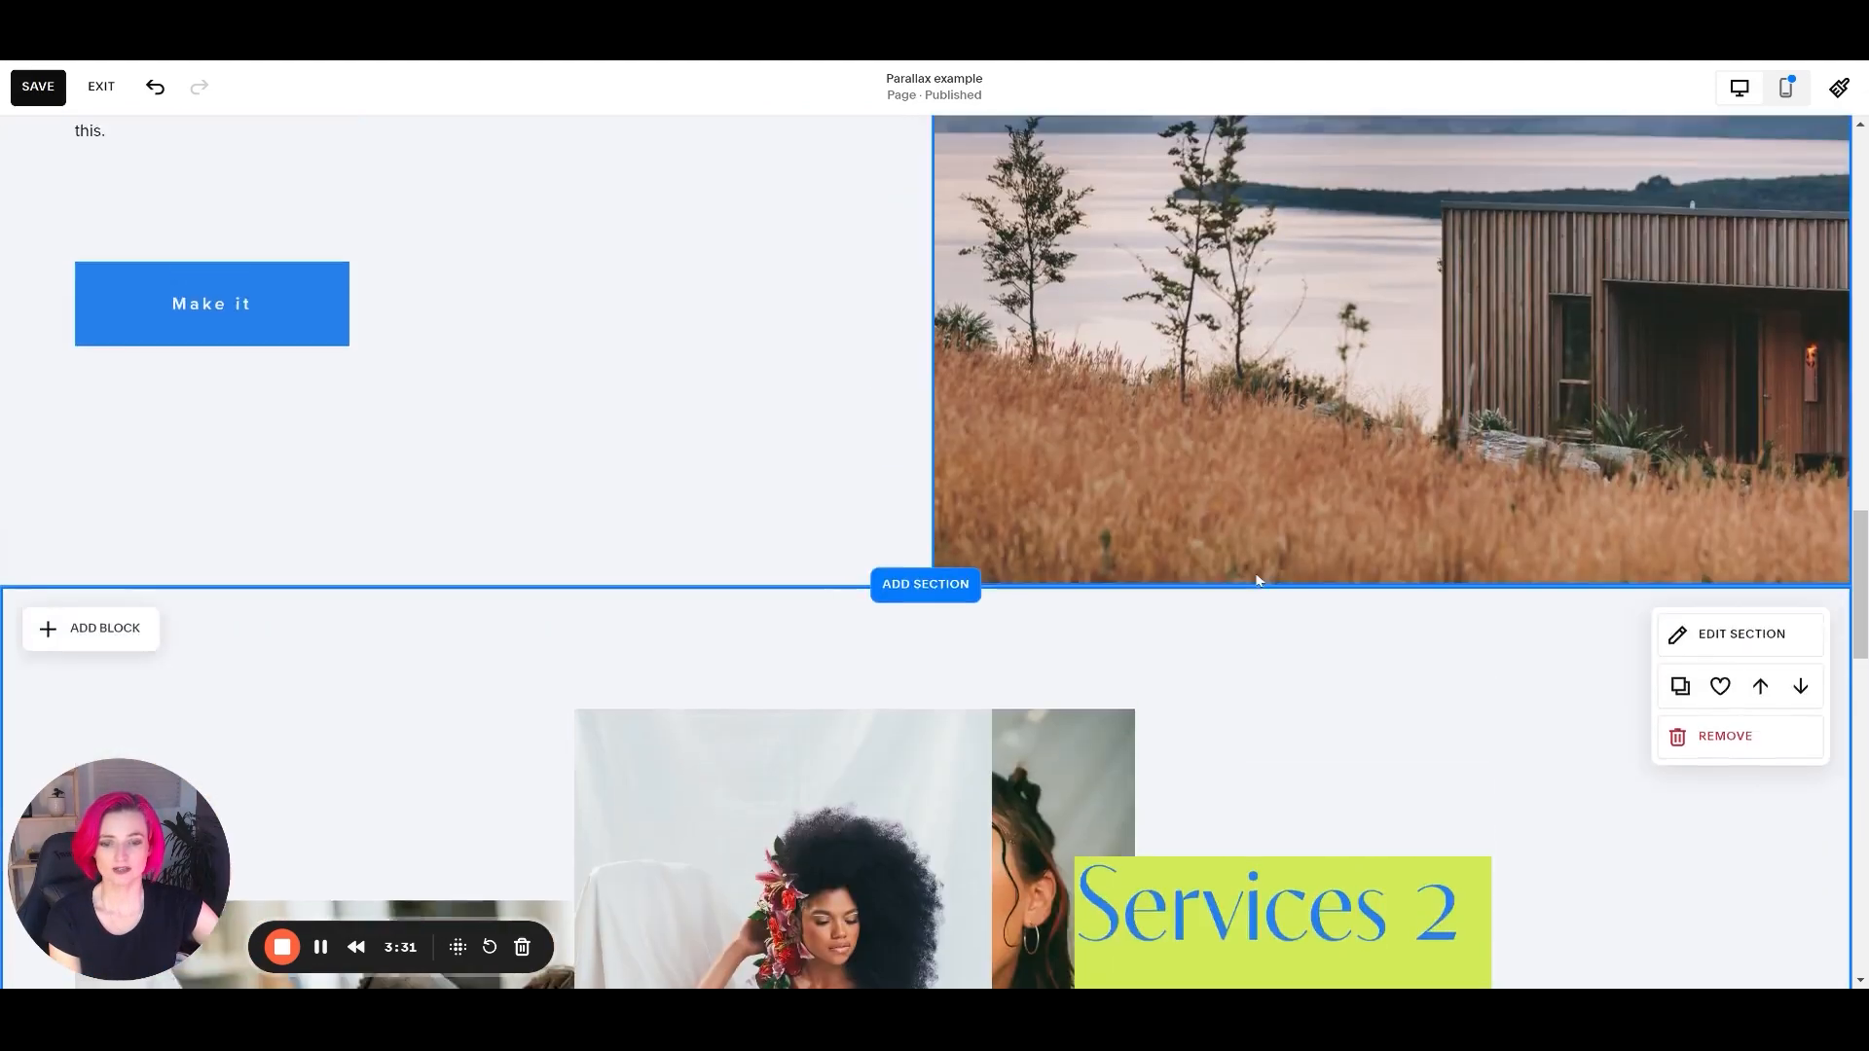
{"action": "scroll", "coordinate": [1252, 566], "scroll_direction": "down", "scroll_amount": 3}
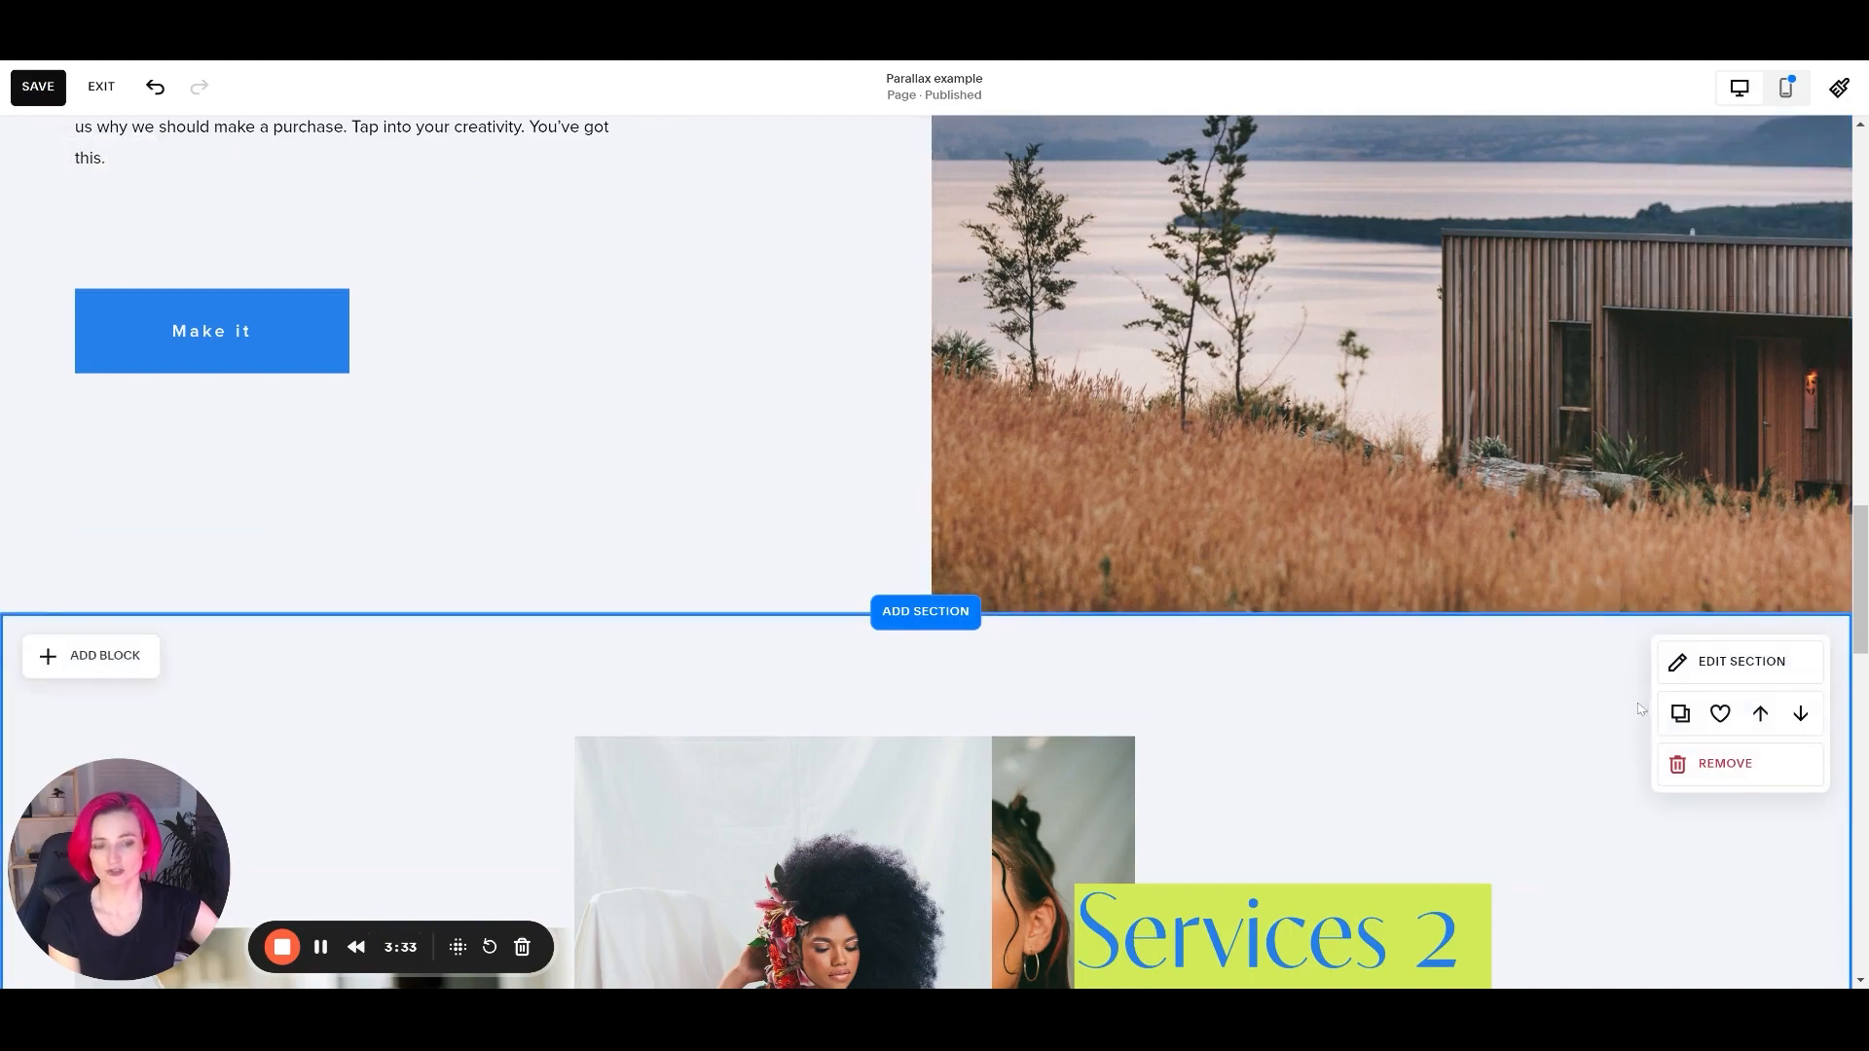
{"action": "scroll", "coordinate": [1498, 733], "scroll_direction": "down", "scroll_amount": 5}
{"action": "scroll", "coordinate": [1496, 734], "scroll_direction": "down", "scroll_amount": 4}
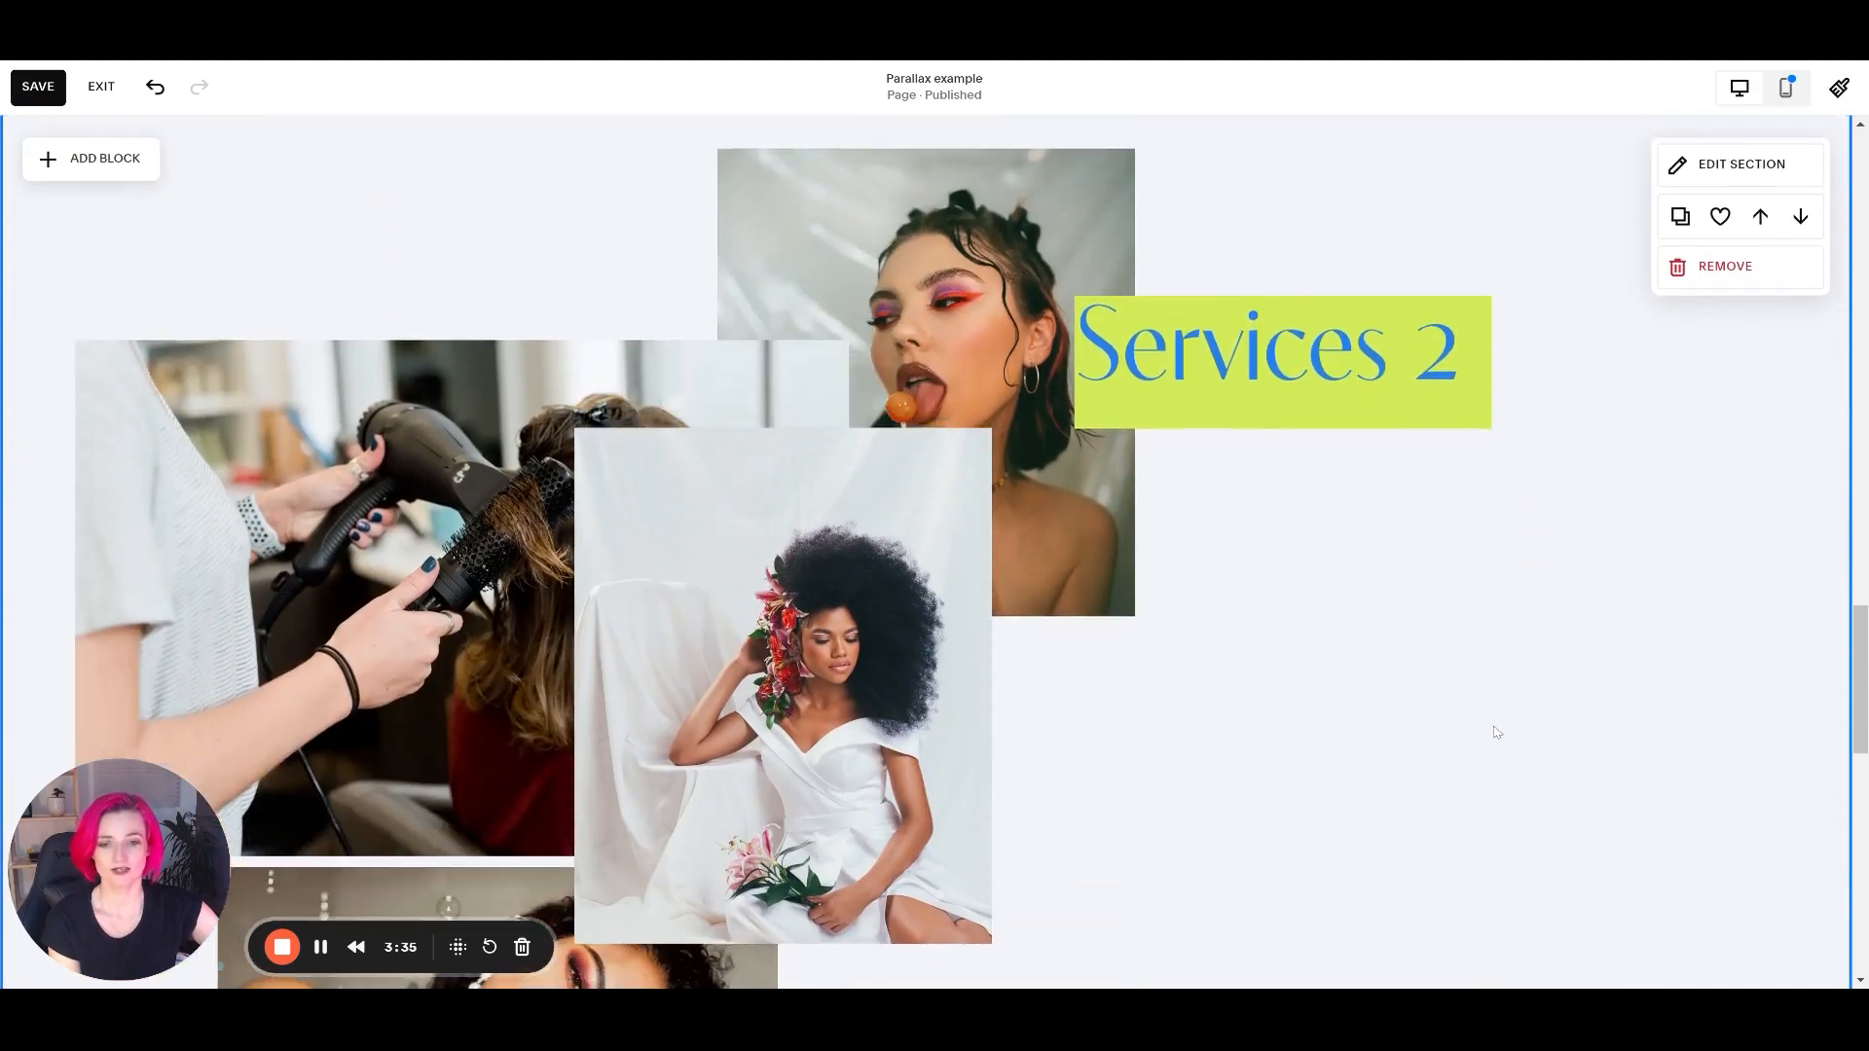
{"action": "scroll", "coordinate": [1486, 746], "scroll_direction": "down", "scroll_amount": 3}
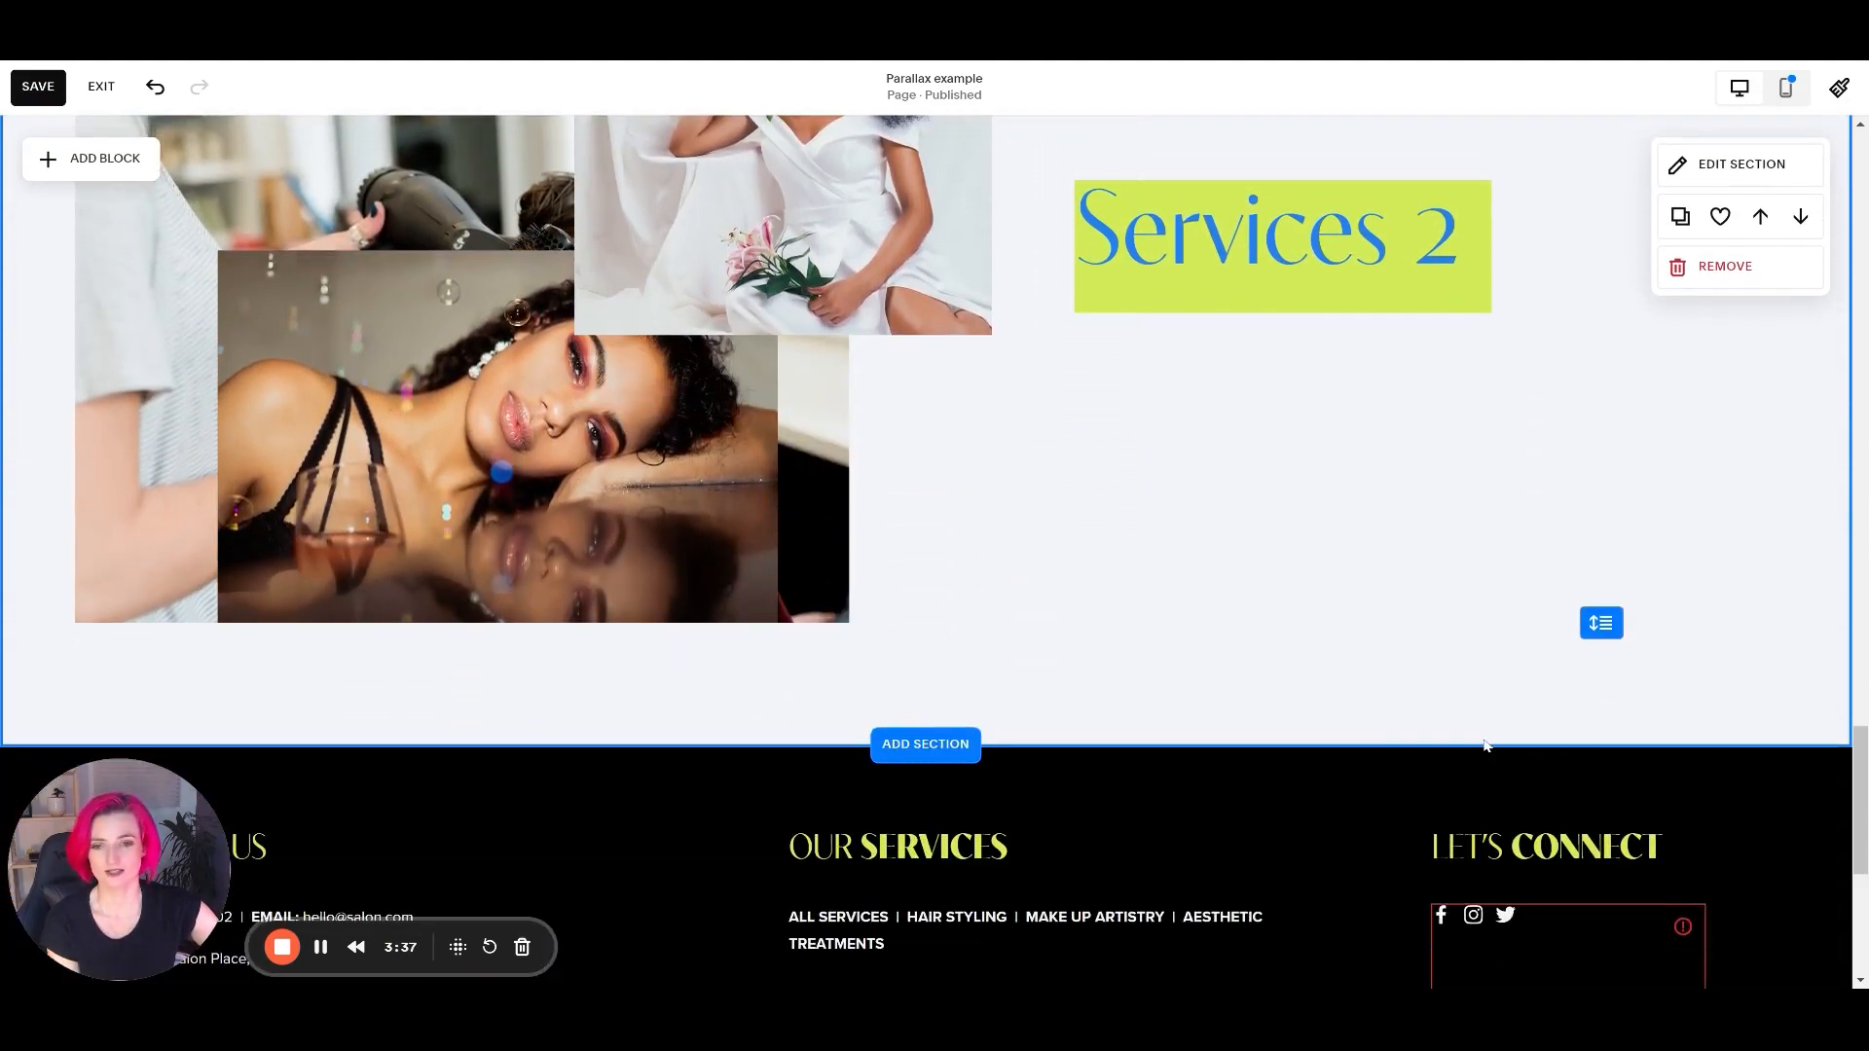
{"action": "scroll", "coordinate": [1489, 743], "scroll_direction": "up", "scroll_amount": 6}
{"action": "scroll", "coordinate": [1489, 742], "scroll_direction": "up", "scroll_amount": 10}
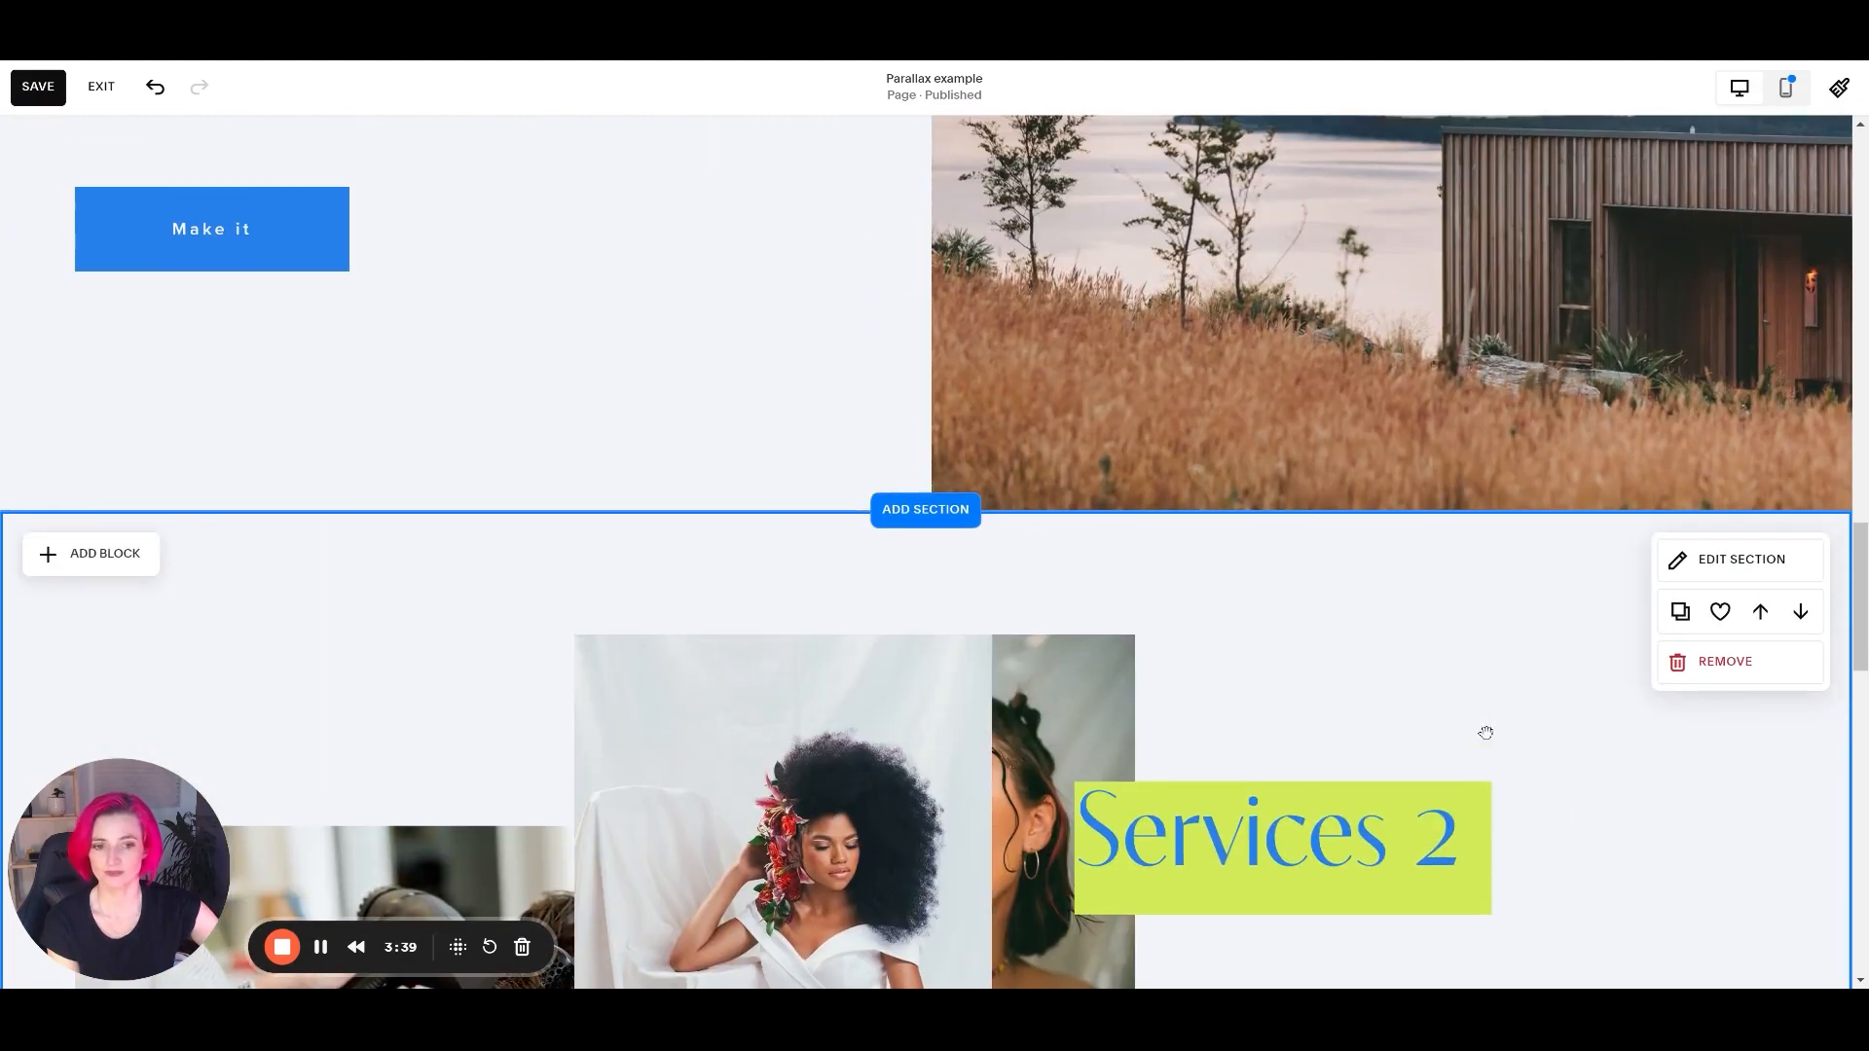
Undo the latest image pin and offset changes in the Services 2 section and check the images' movement.
{"action": "scroll", "coordinate": [710, 769], "scroll_direction": "up", "scroll_amount": 3}
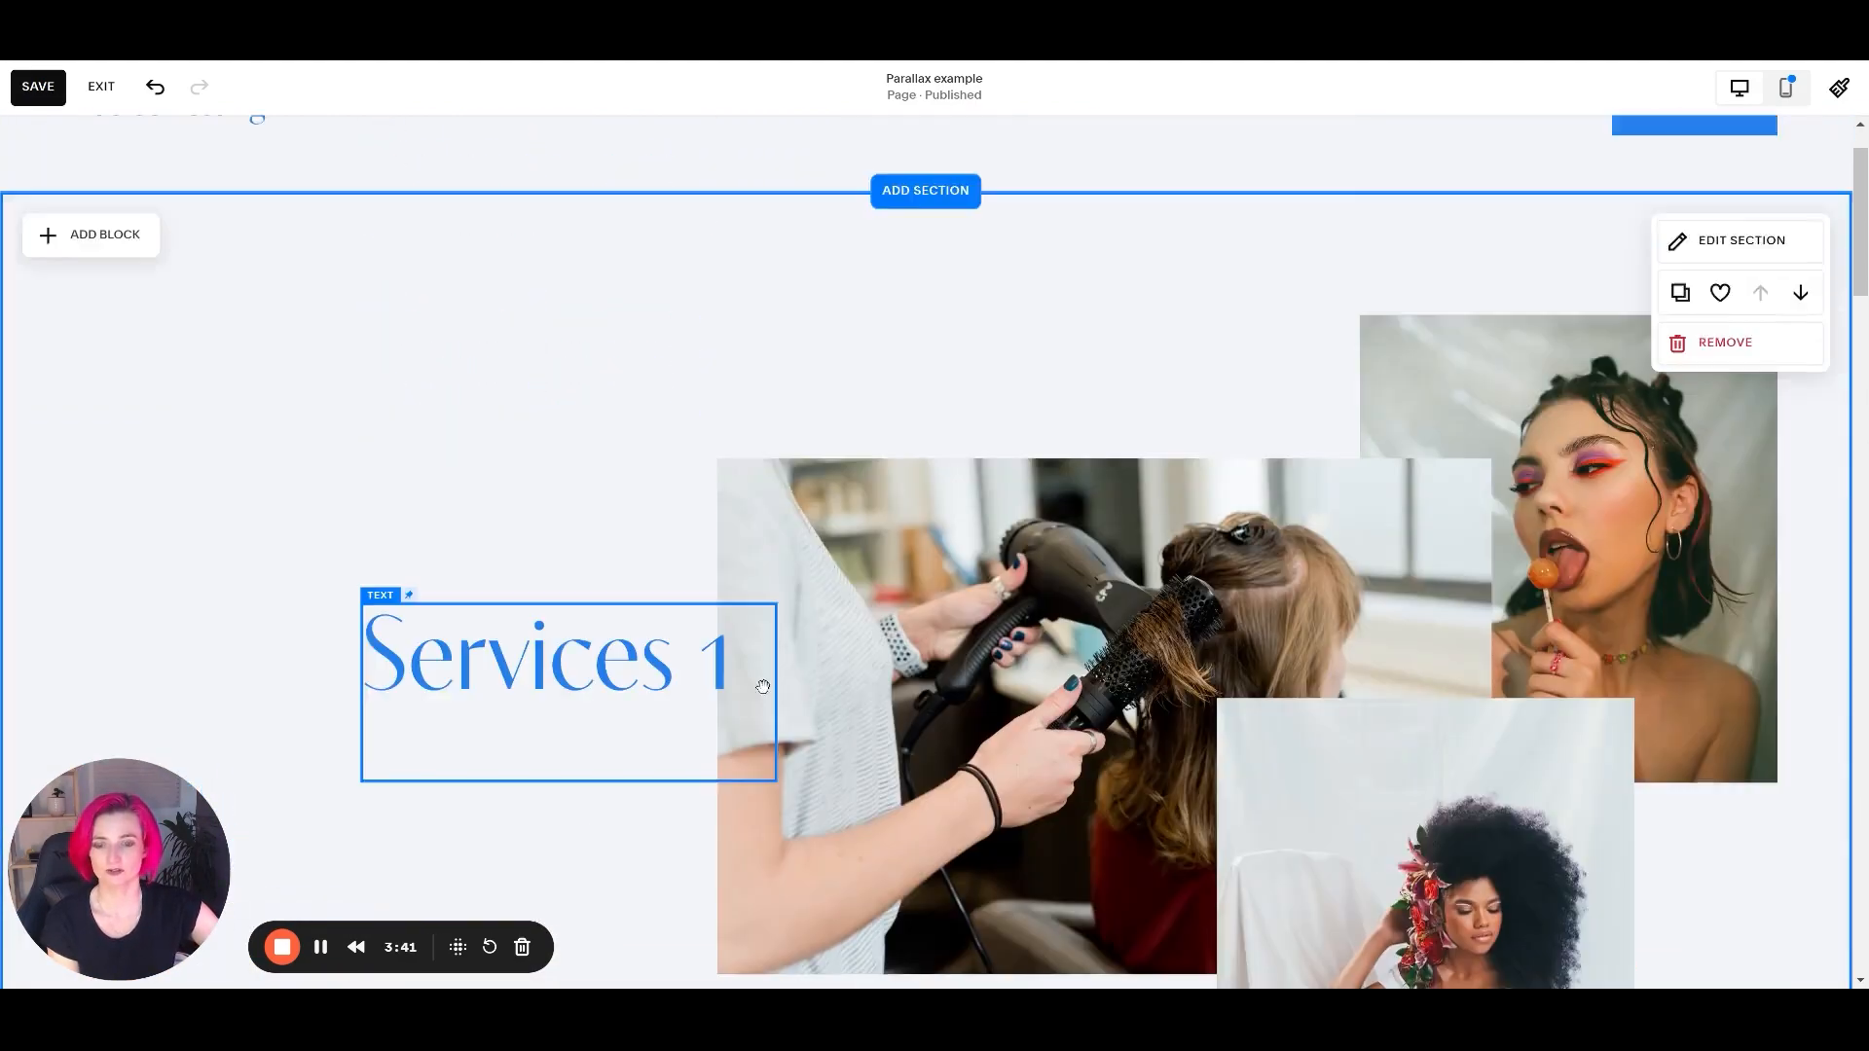
{"action": "scroll", "coordinate": [686, 787], "scroll_direction": "down", "scroll_amount": 3}
{"action": "key", "text": "ctrl+z"}
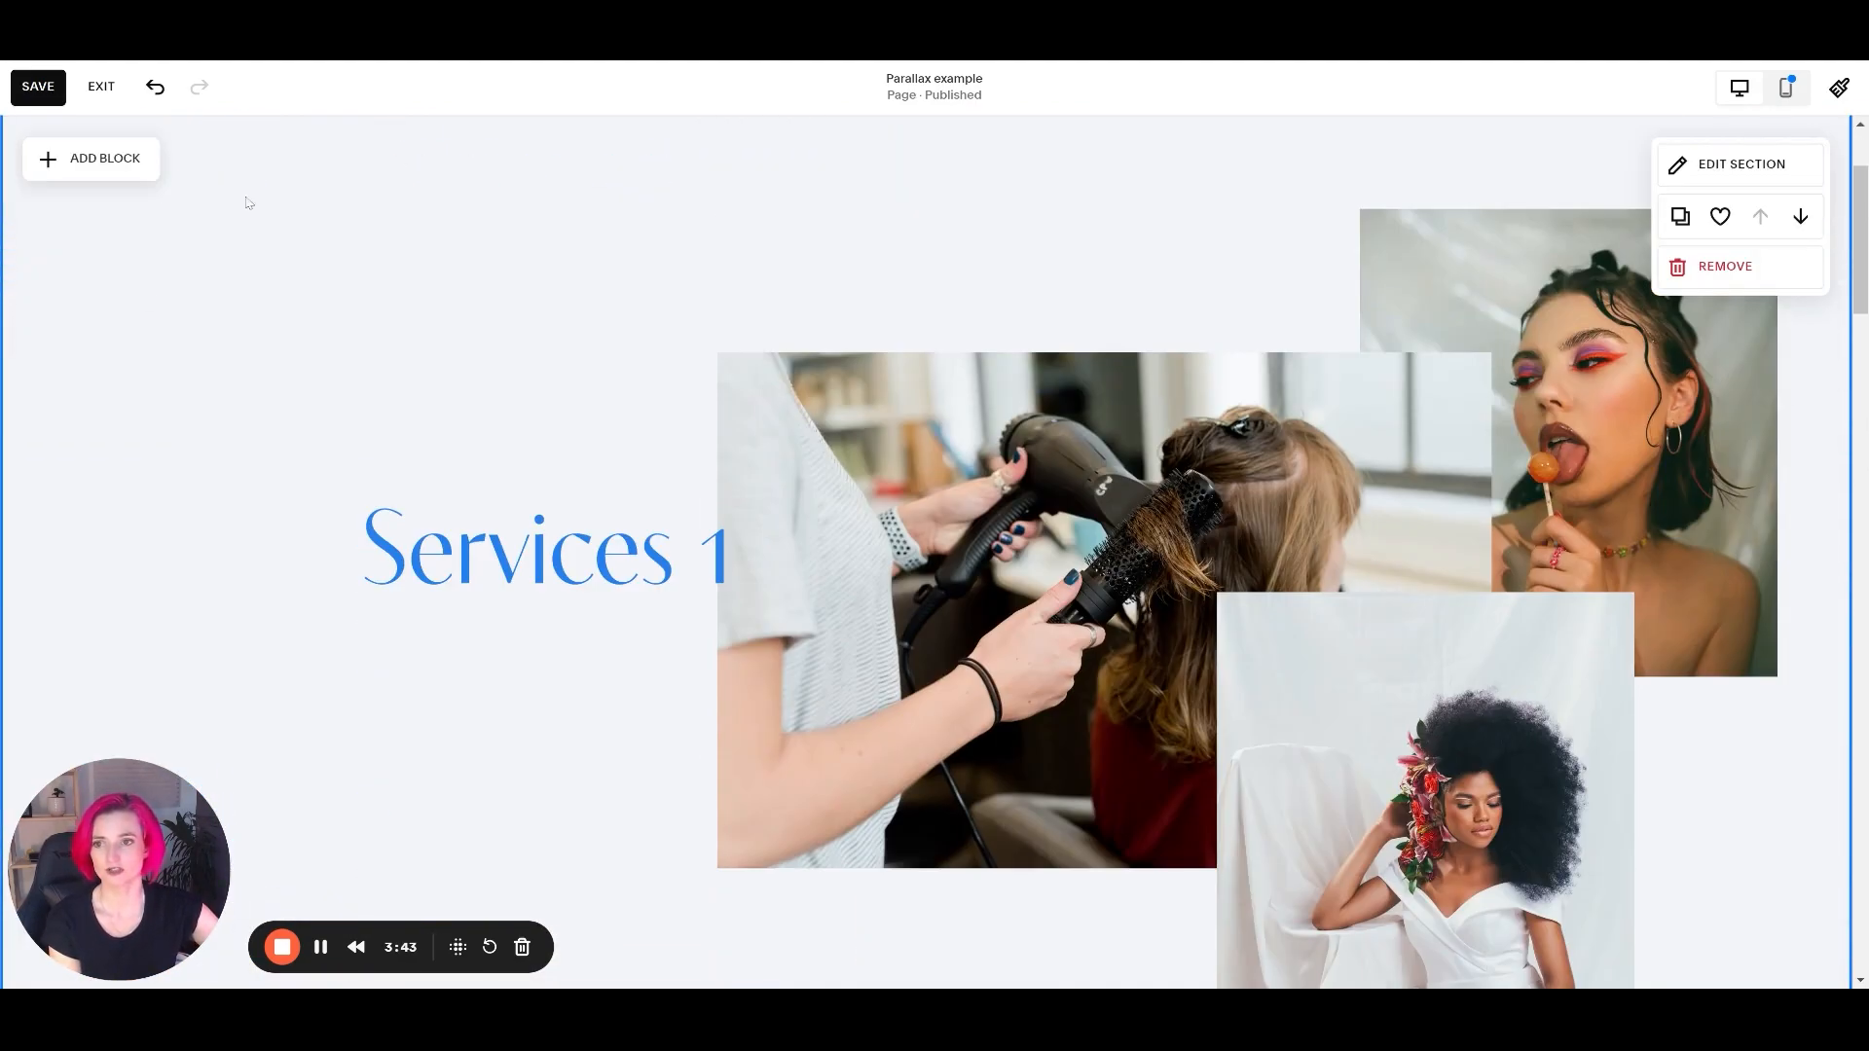
{"action": "scroll", "coordinate": [806, 600], "scroll_direction": "down", "scroll_amount": 12}
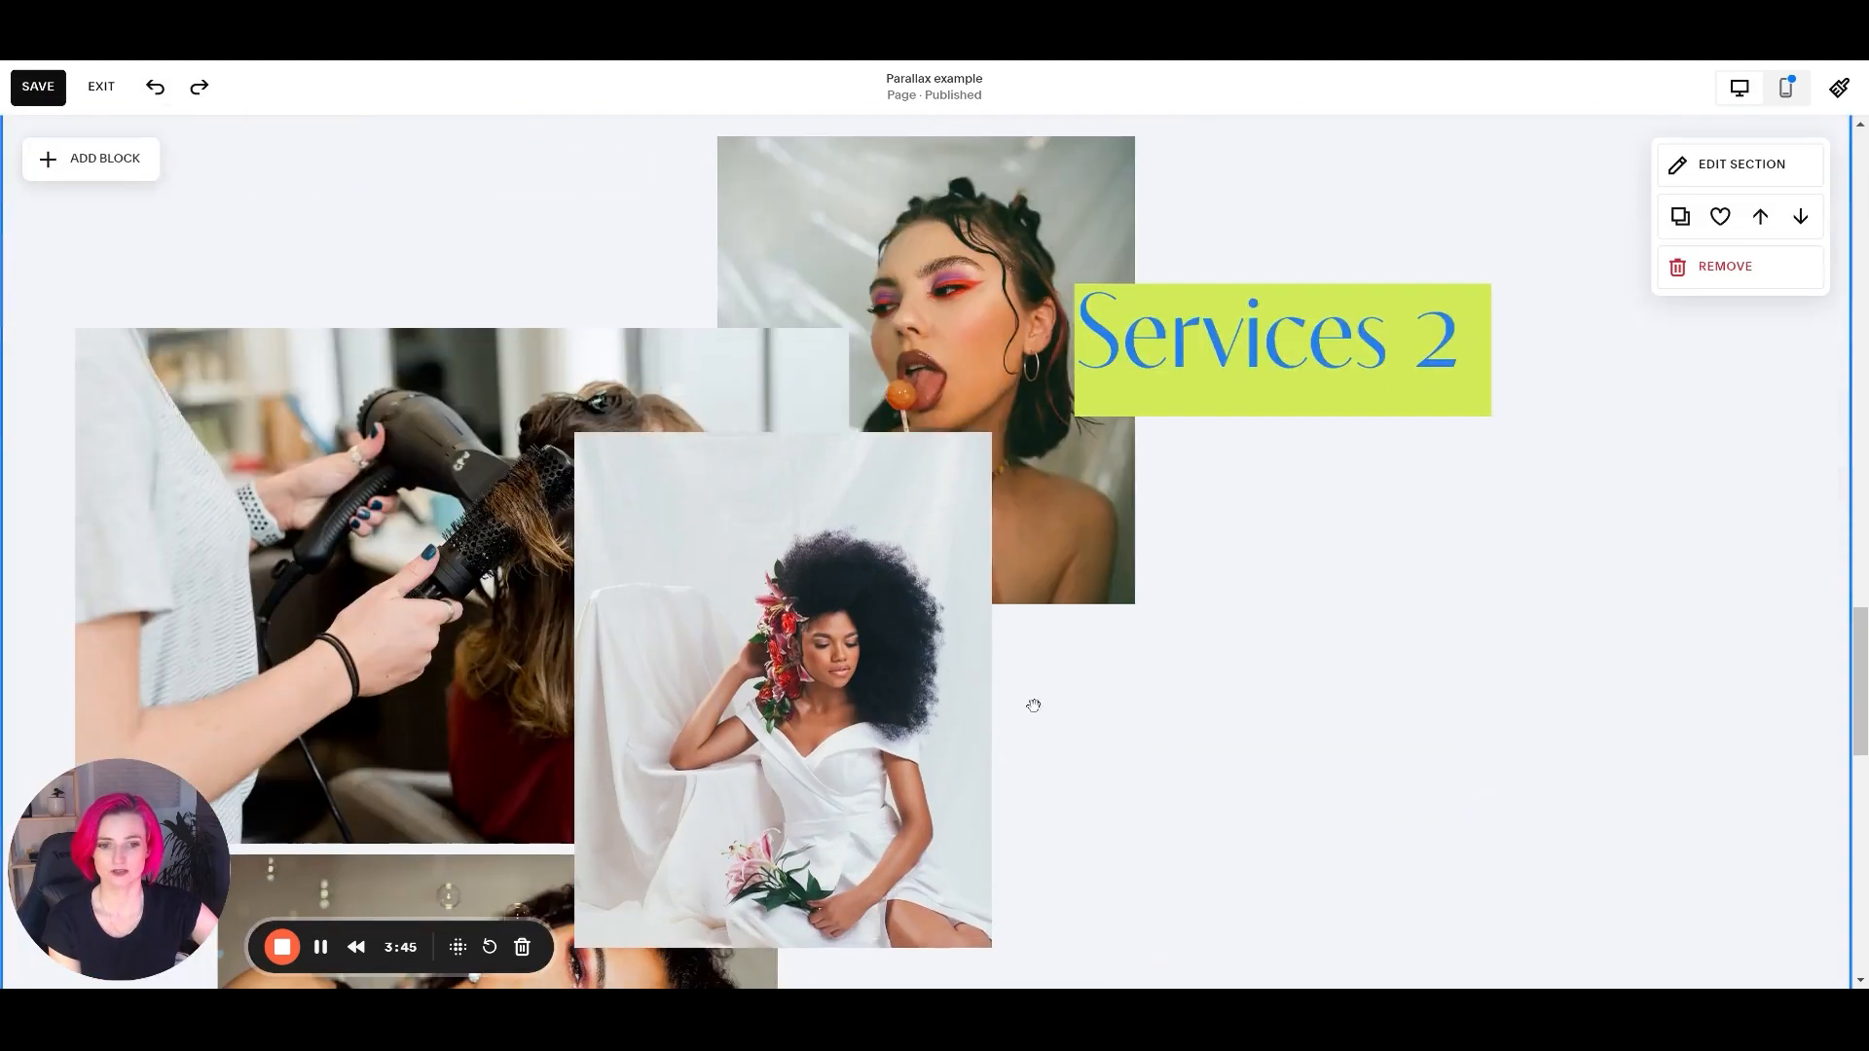
{"action": "scroll", "coordinate": [1030, 701], "scroll_direction": "up", "scroll_amount": 4}
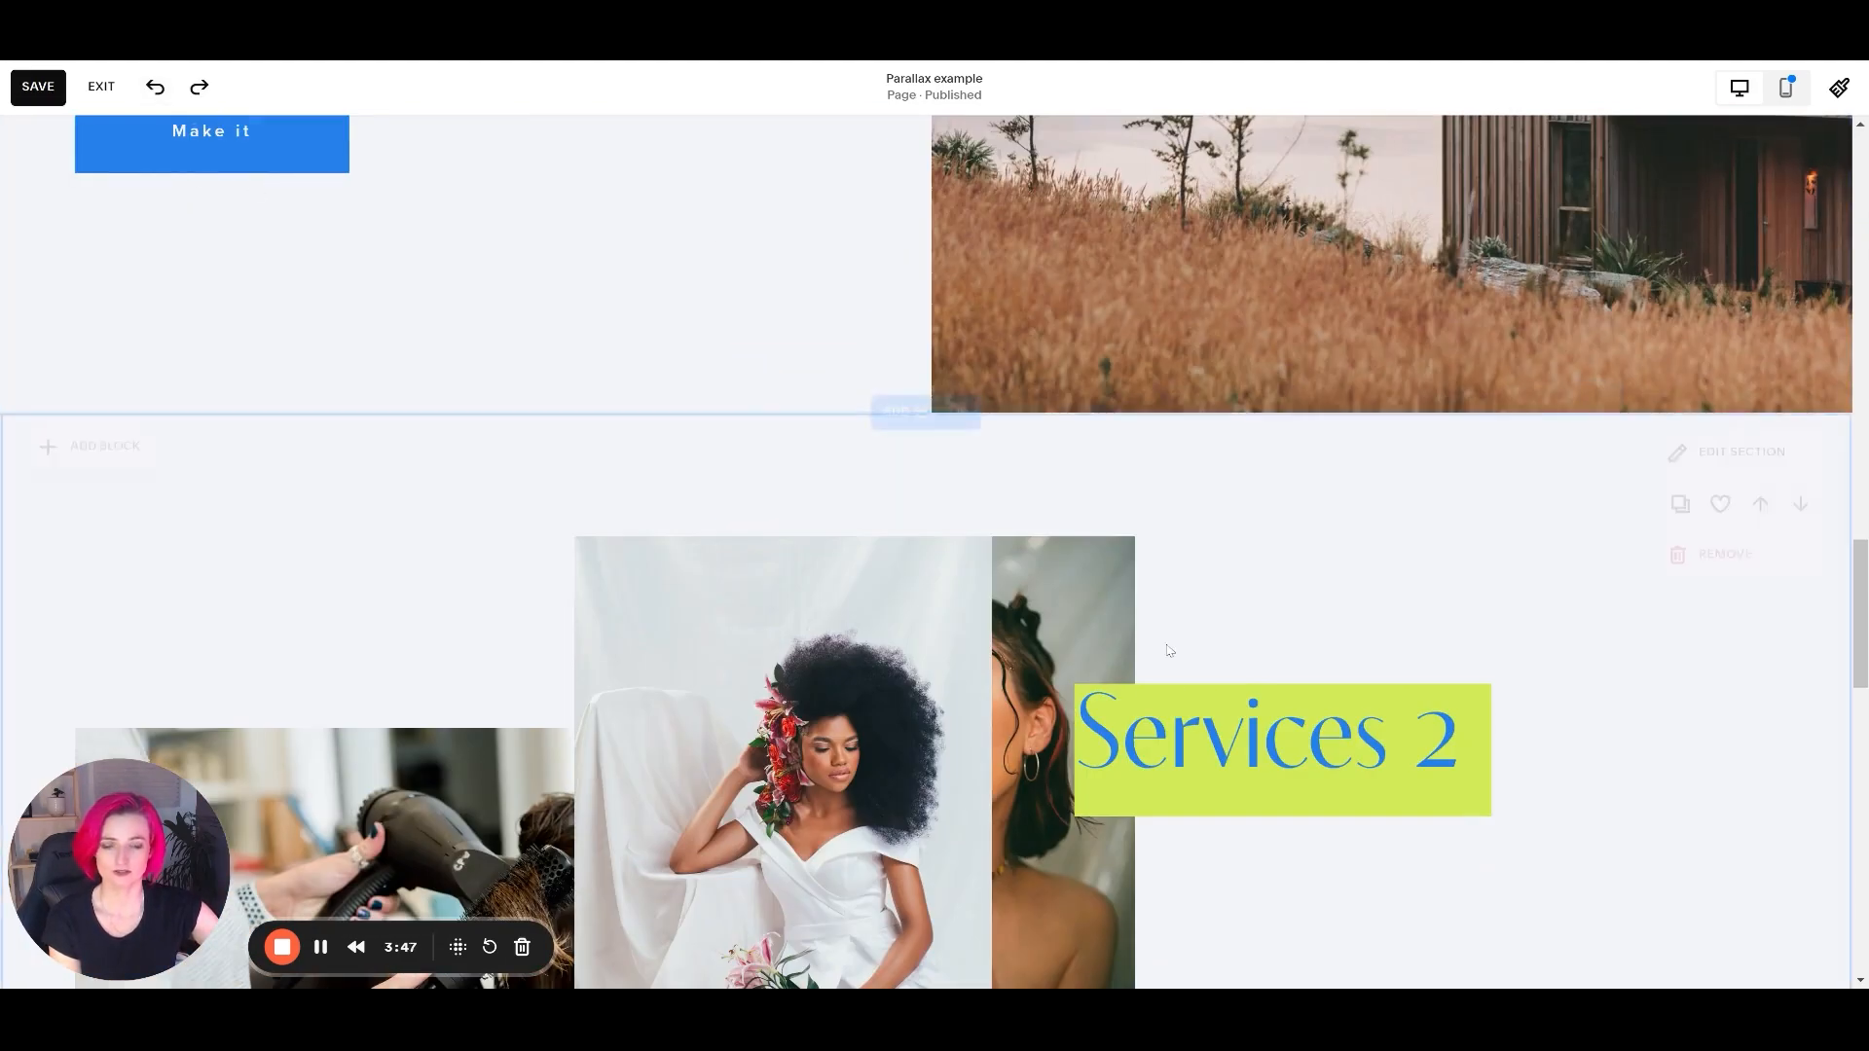
{"action": "scroll", "coordinate": [224, 200], "scroll_direction": "down", "scroll_amount": 5}
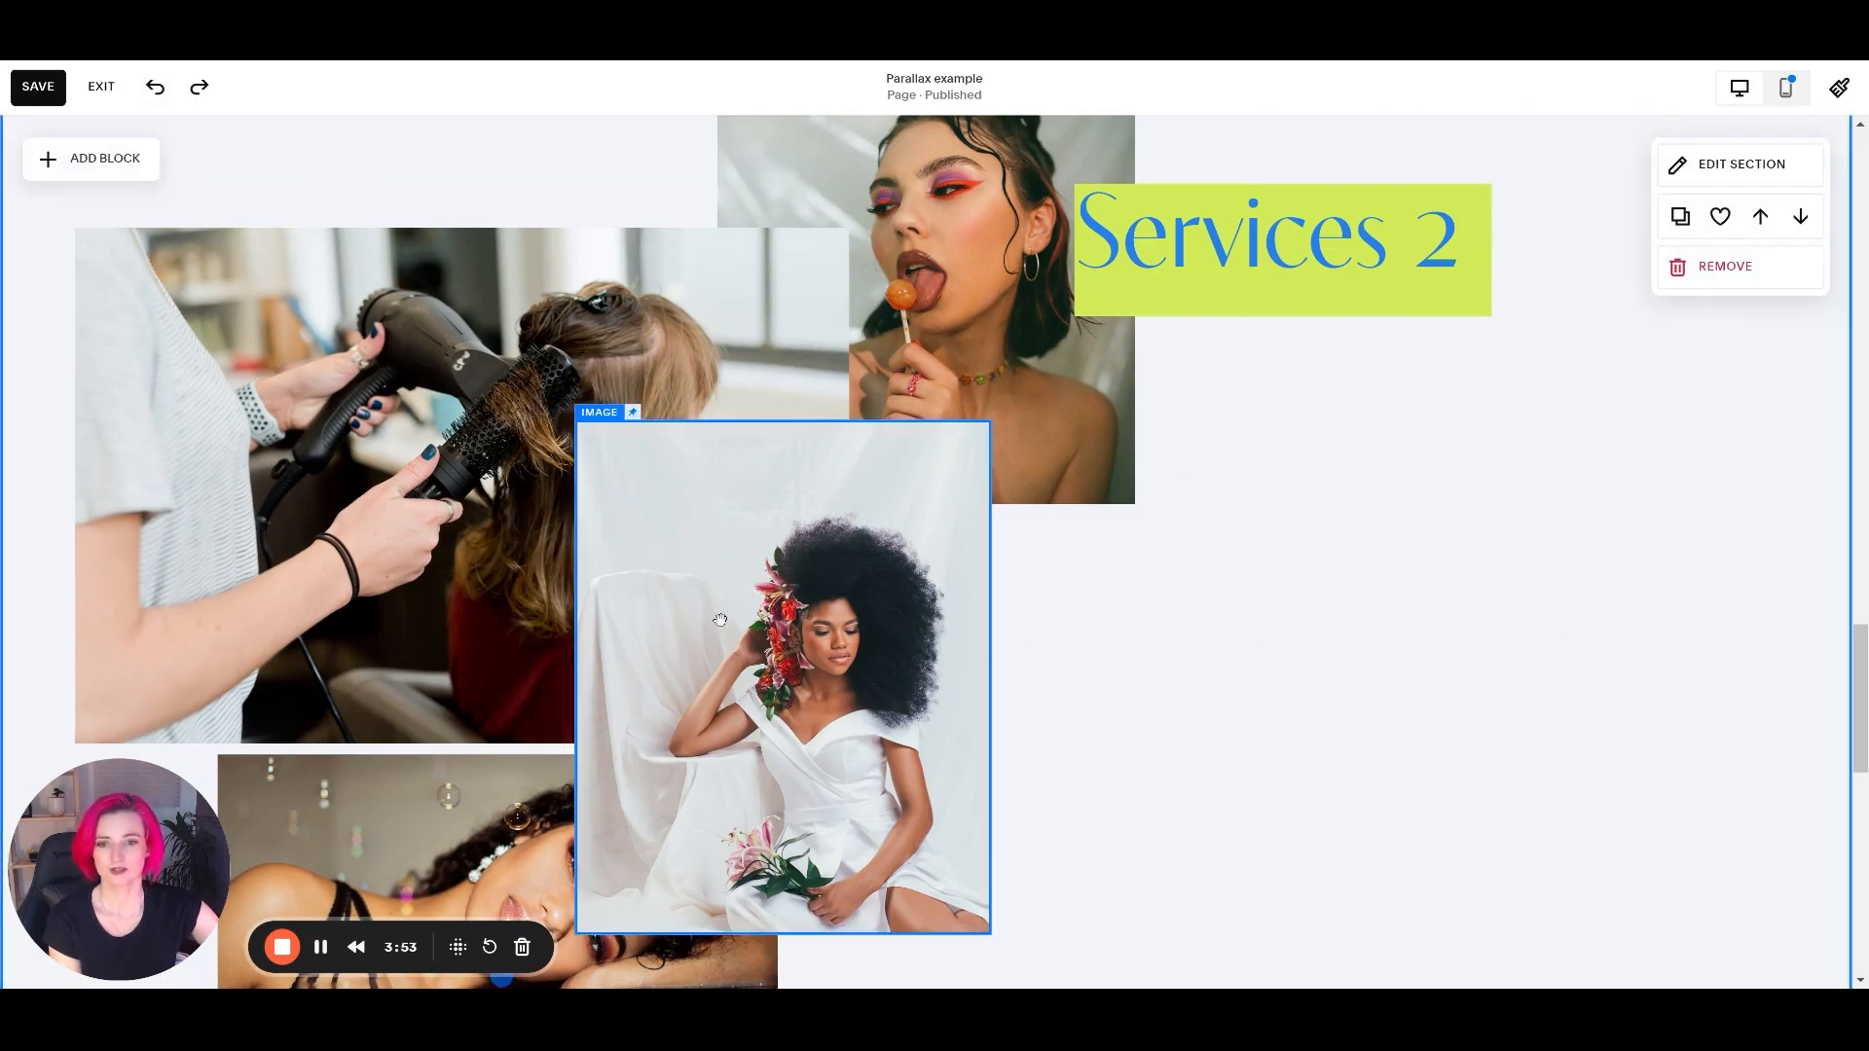
Remove the pin from the image of the woman in the white dress and check the Services 2 section's movement.
{"action": "left_click", "coordinate": [724, 430]}
{"action": "left_click", "coordinate": [684, 377]}
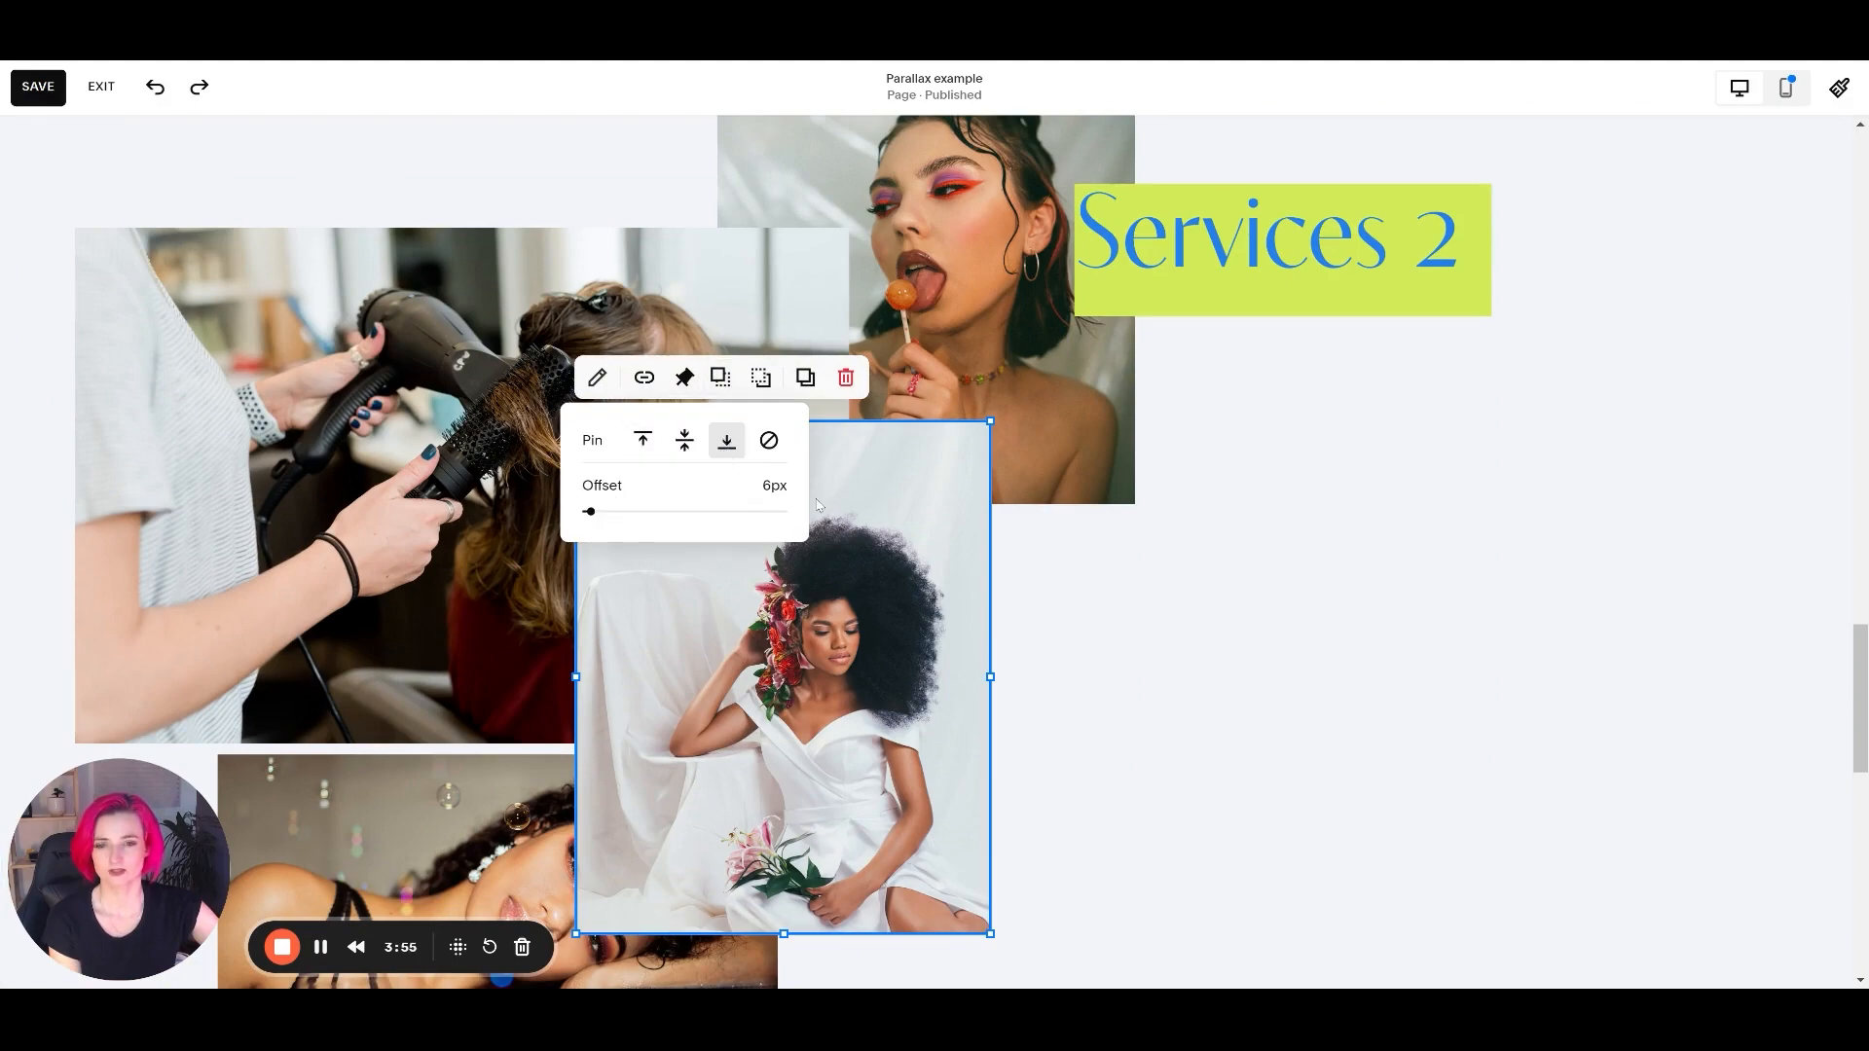
{"action": "left_click", "coordinate": [769, 440]}
{"action": "left_click", "coordinate": [1314, 608]}
{"action": "scroll", "coordinate": [1035, 672], "scroll_direction": "down", "scroll_amount": 4}
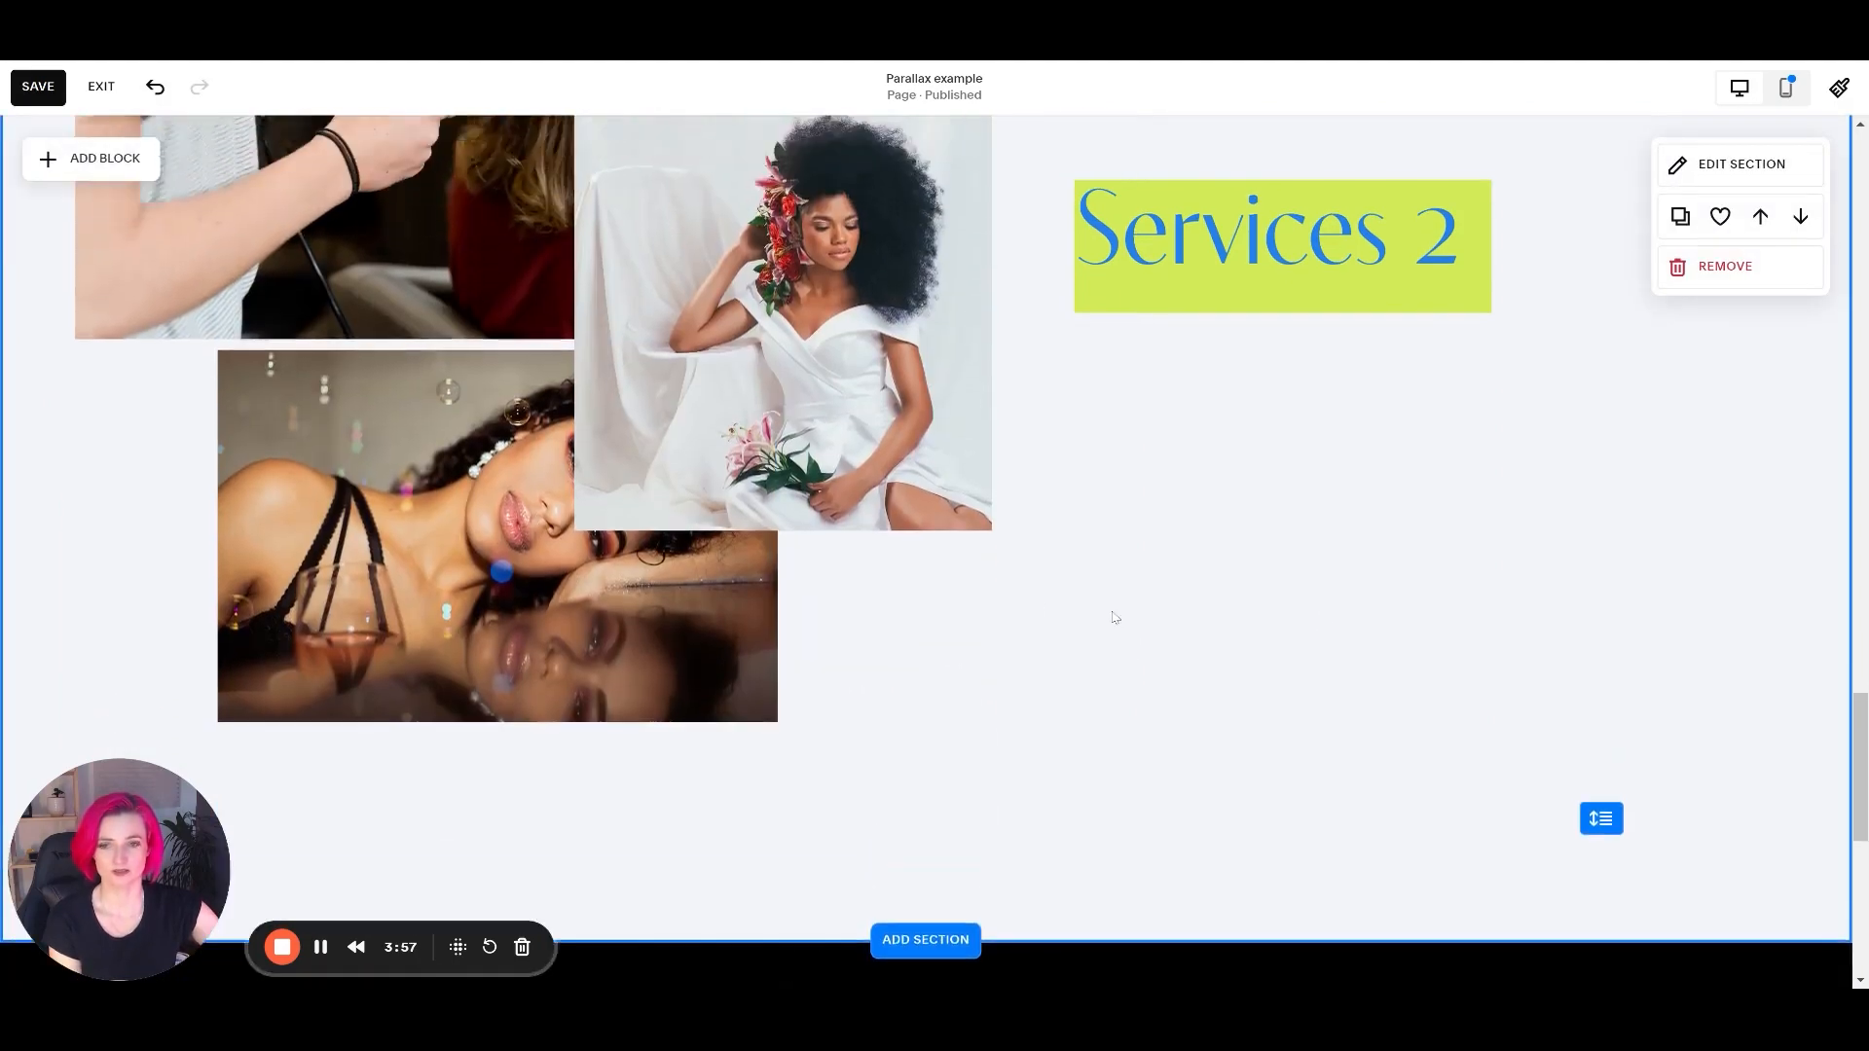
Extend the Services 2 section downward to make more room below its images.
{"action": "scroll", "coordinate": [1114, 617], "scroll_direction": "up", "scroll_amount": 4}
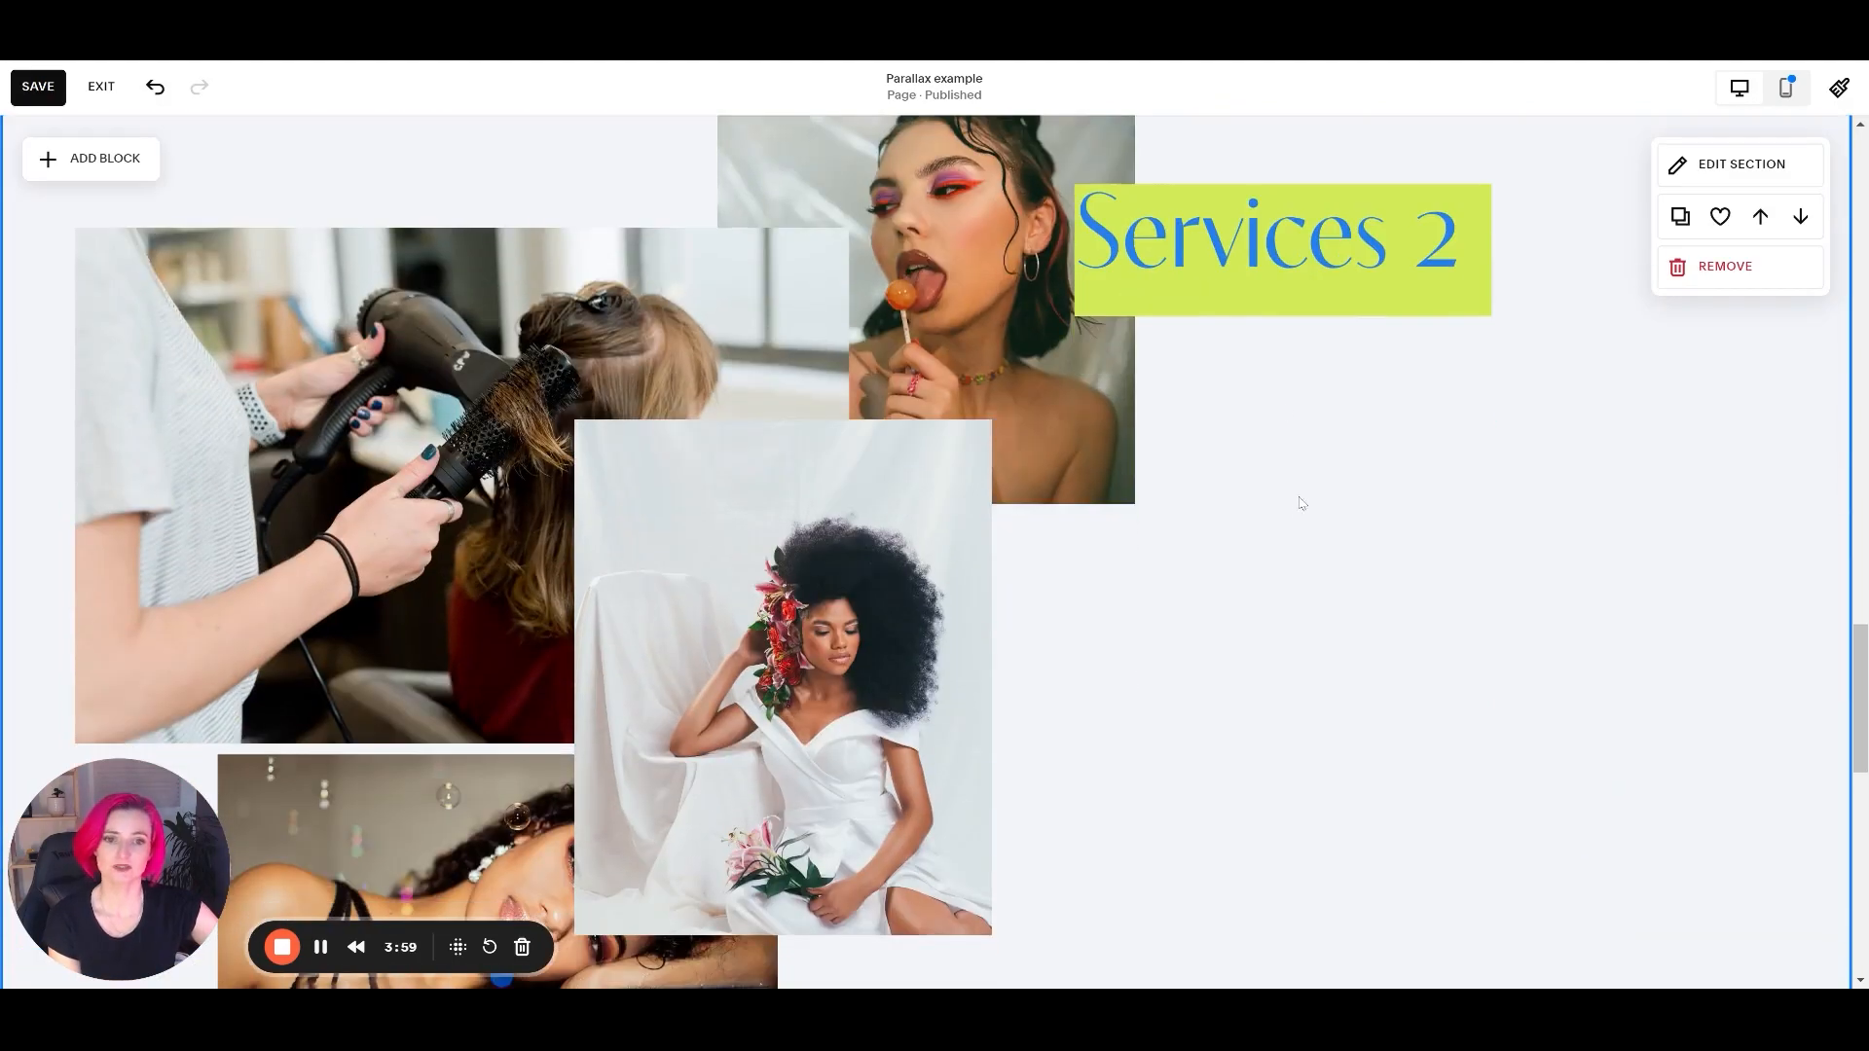
{"action": "scroll", "coordinate": [1235, 405], "scroll_direction": "down", "scroll_amount": 3}
{"action": "scroll", "coordinate": [1252, 479], "scroll_direction": "up", "scroll_amount": 6}
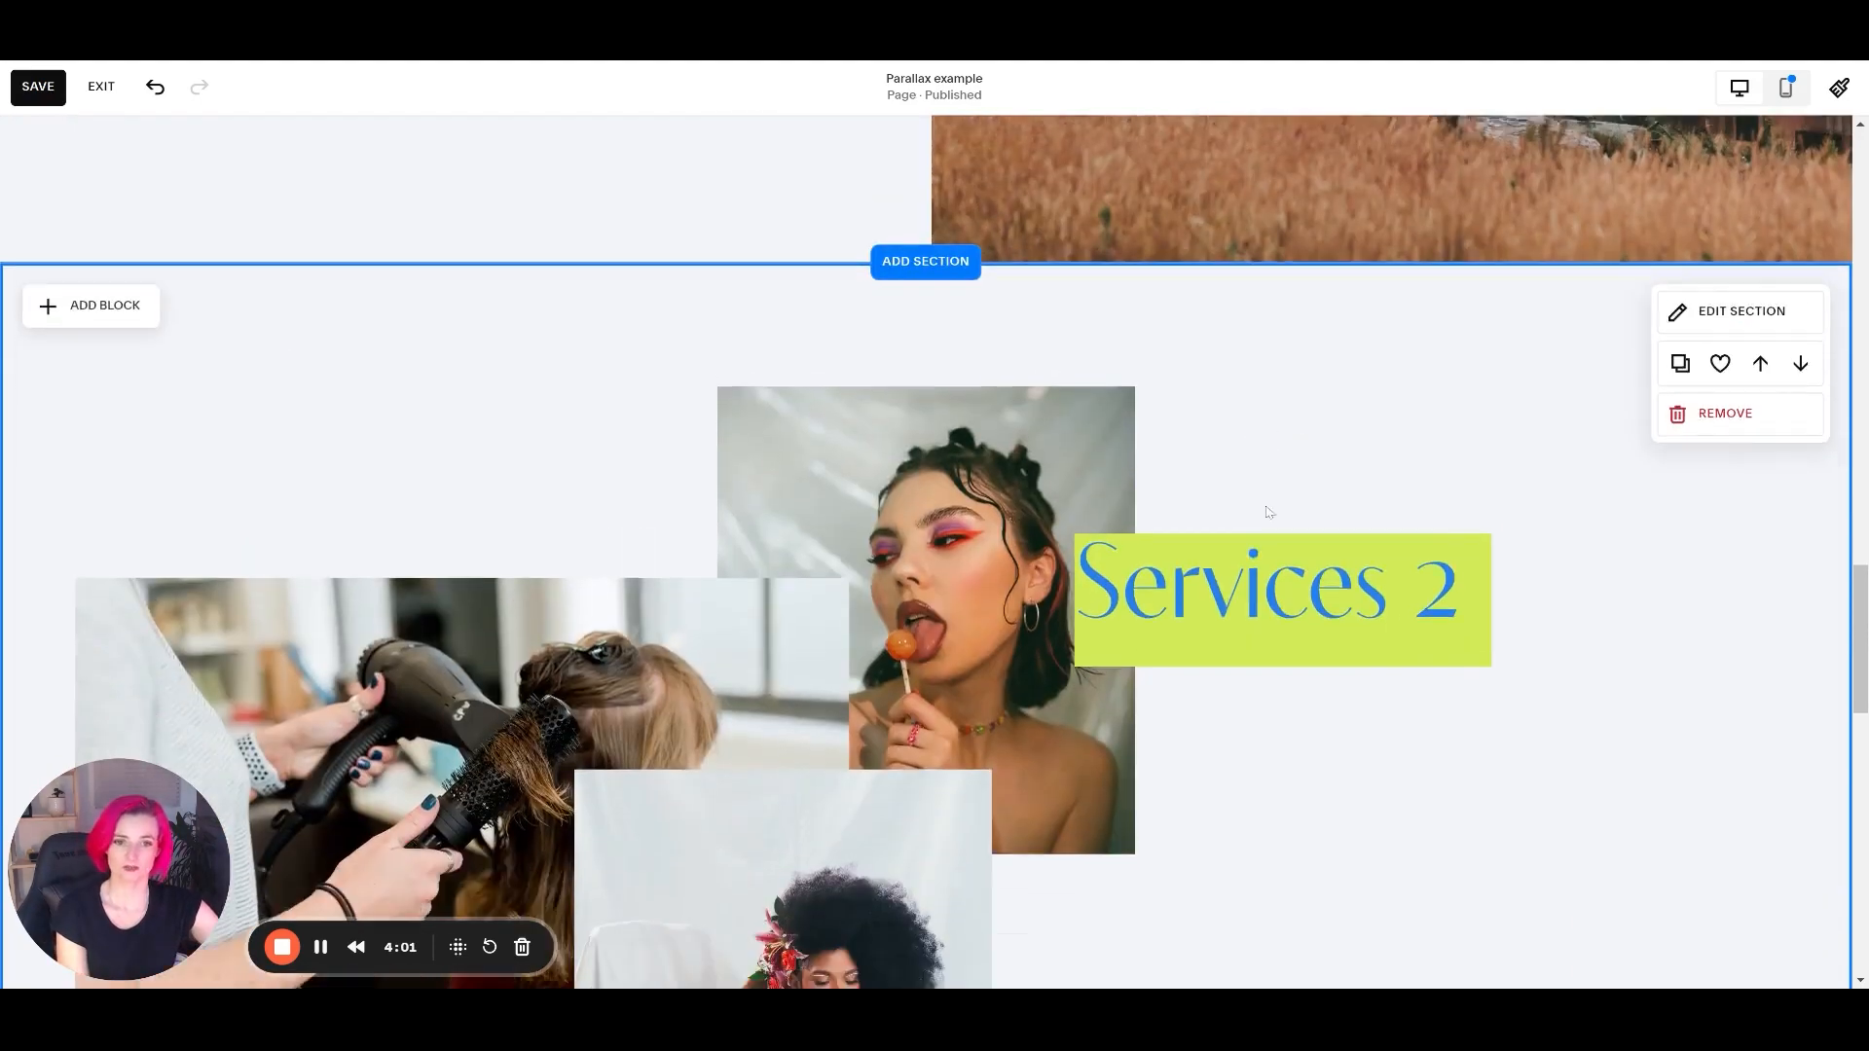
{"action": "scroll", "coordinate": [1294, 569], "scroll_direction": "down", "scroll_amount": 2}
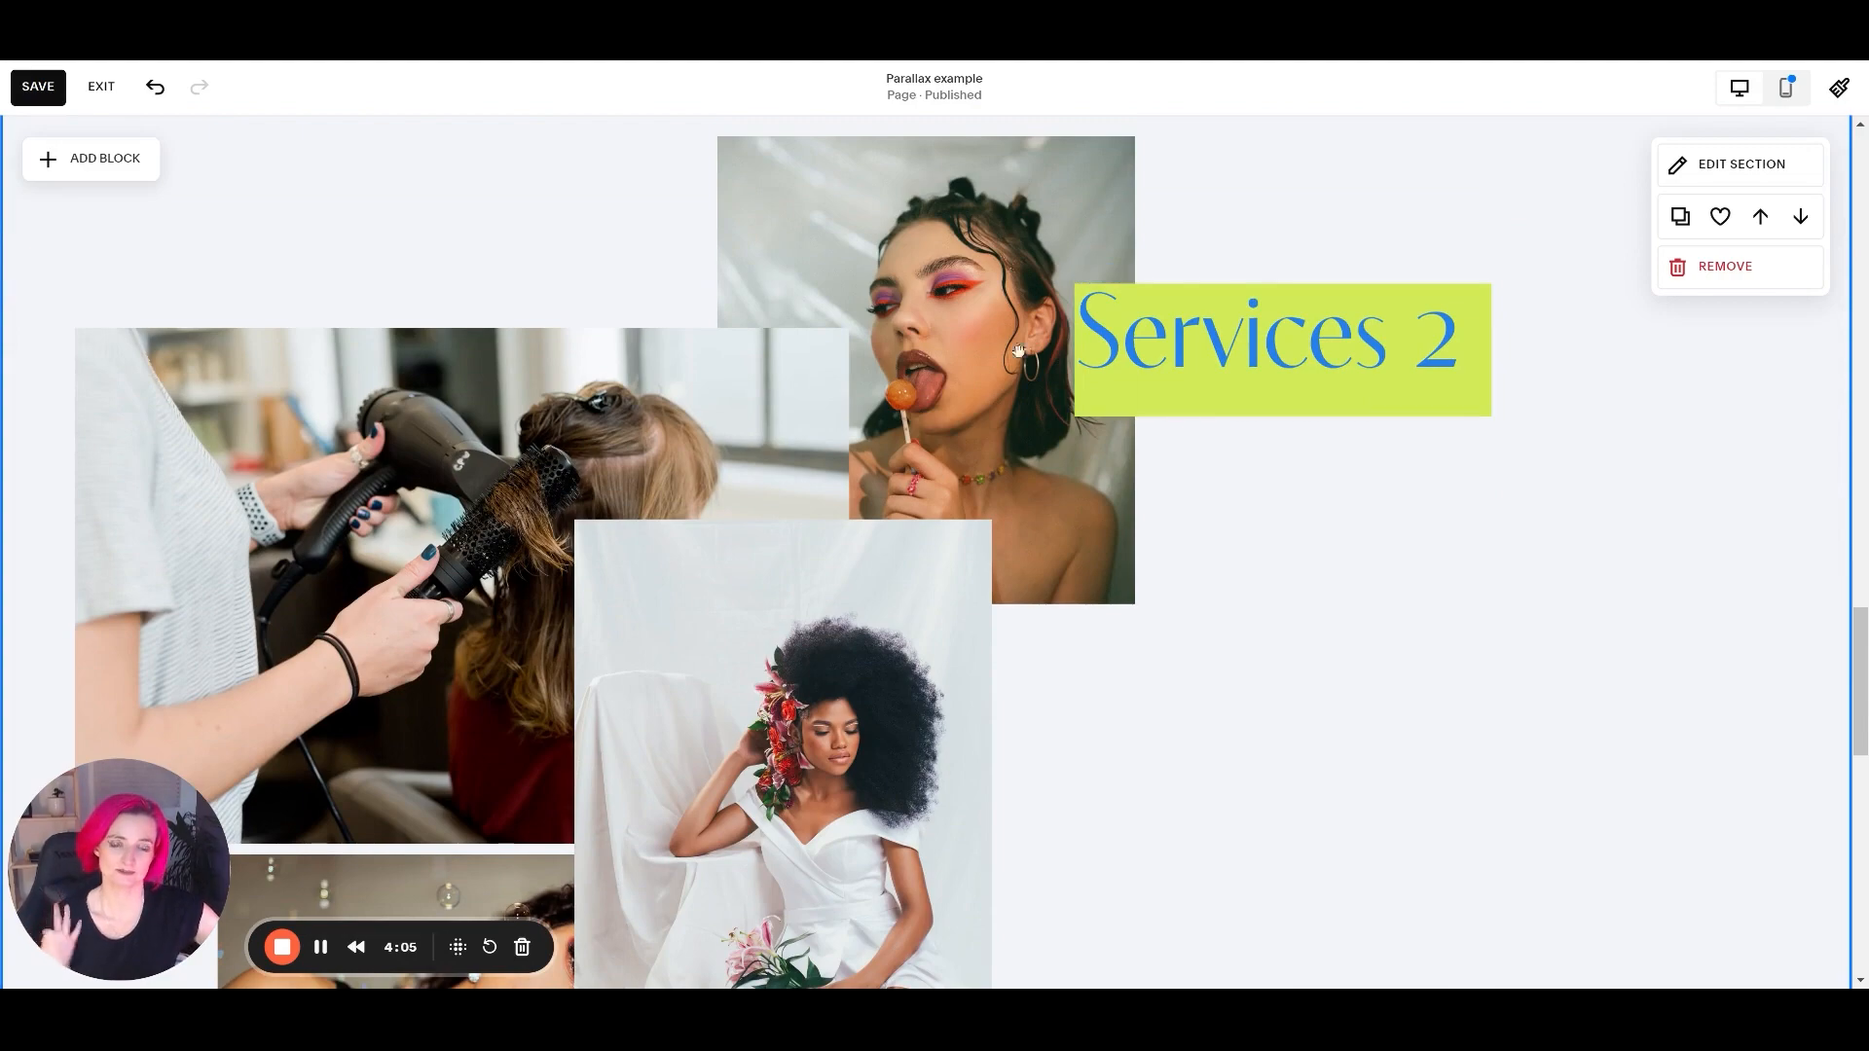
{"action": "left_click_drag", "start_coordinate": [918, 436], "coordinate": [896, 433]}
{"action": "scroll", "coordinate": [990, 571], "scroll_direction": "down", "scroll_amount": 3}
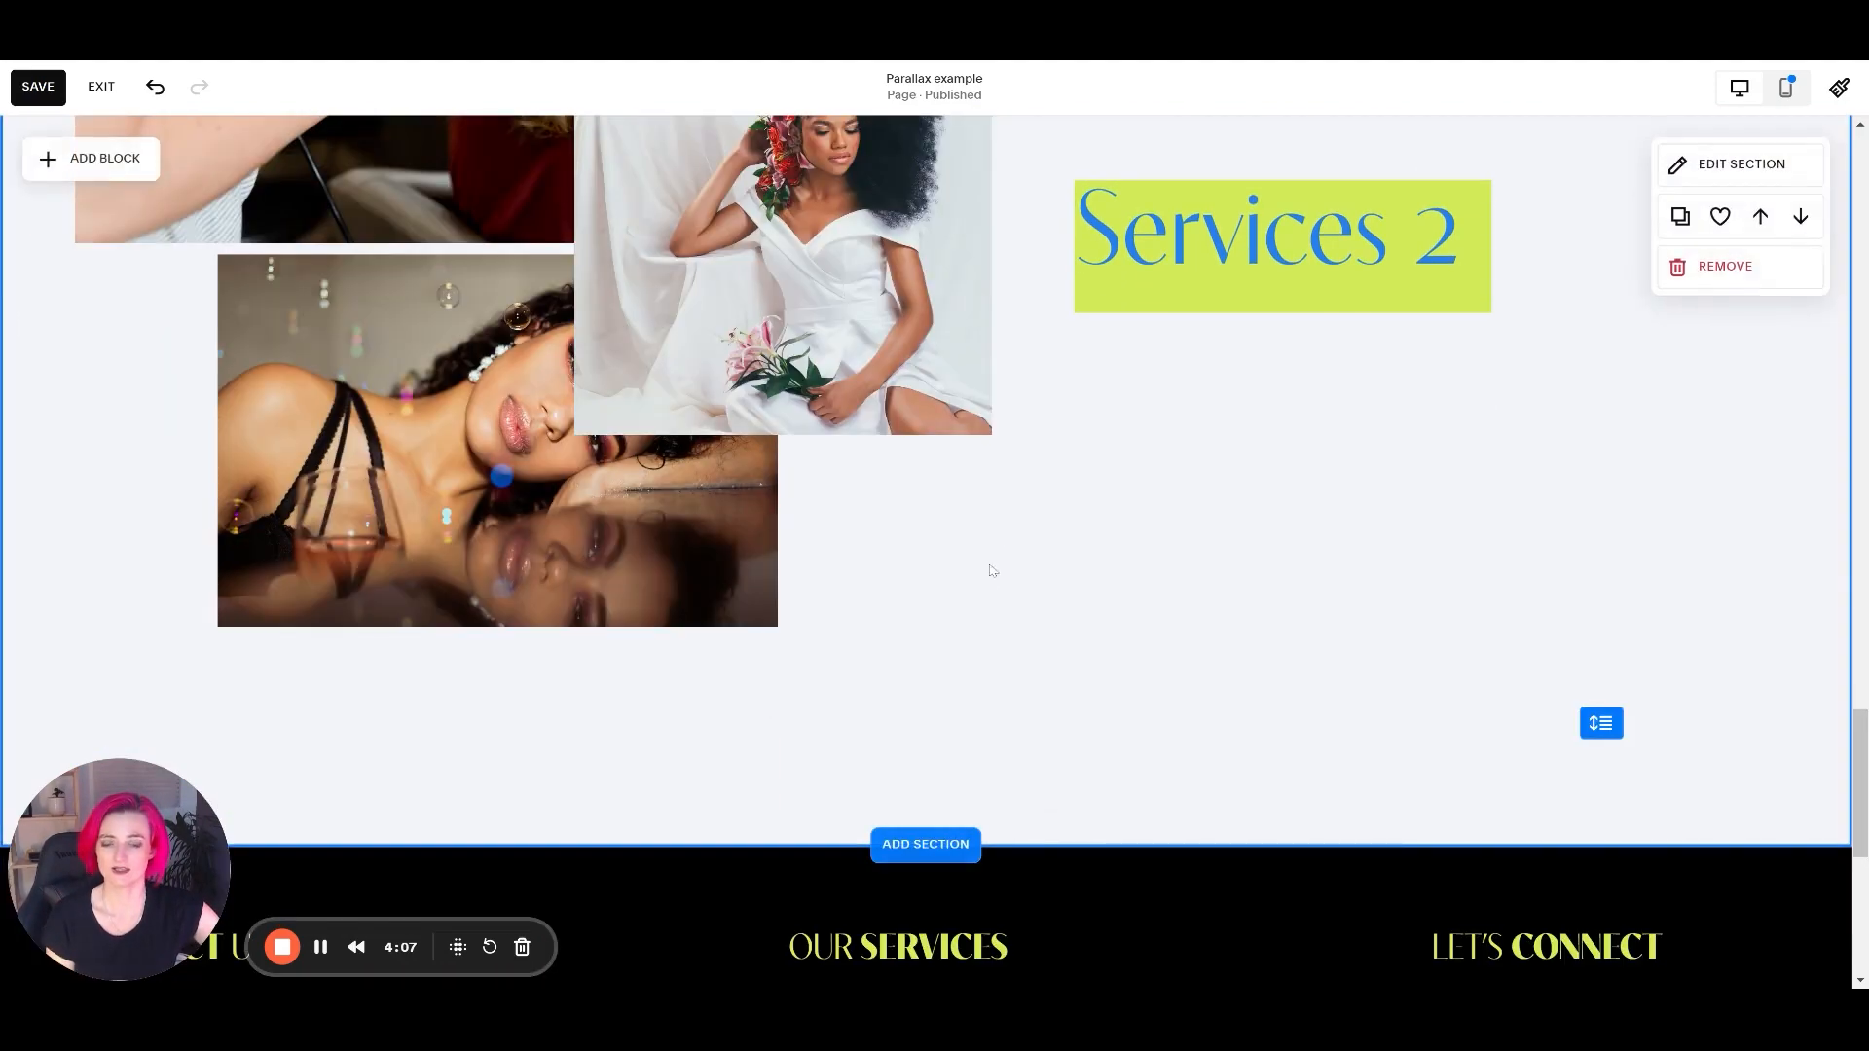
{"action": "left_click_drag", "start_coordinate": [1601, 723], "coordinate": [1596, 959]}
{"action": "scroll", "coordinate": [1435, 646], "scroll_direction": "down", "scroll_amount": 6}
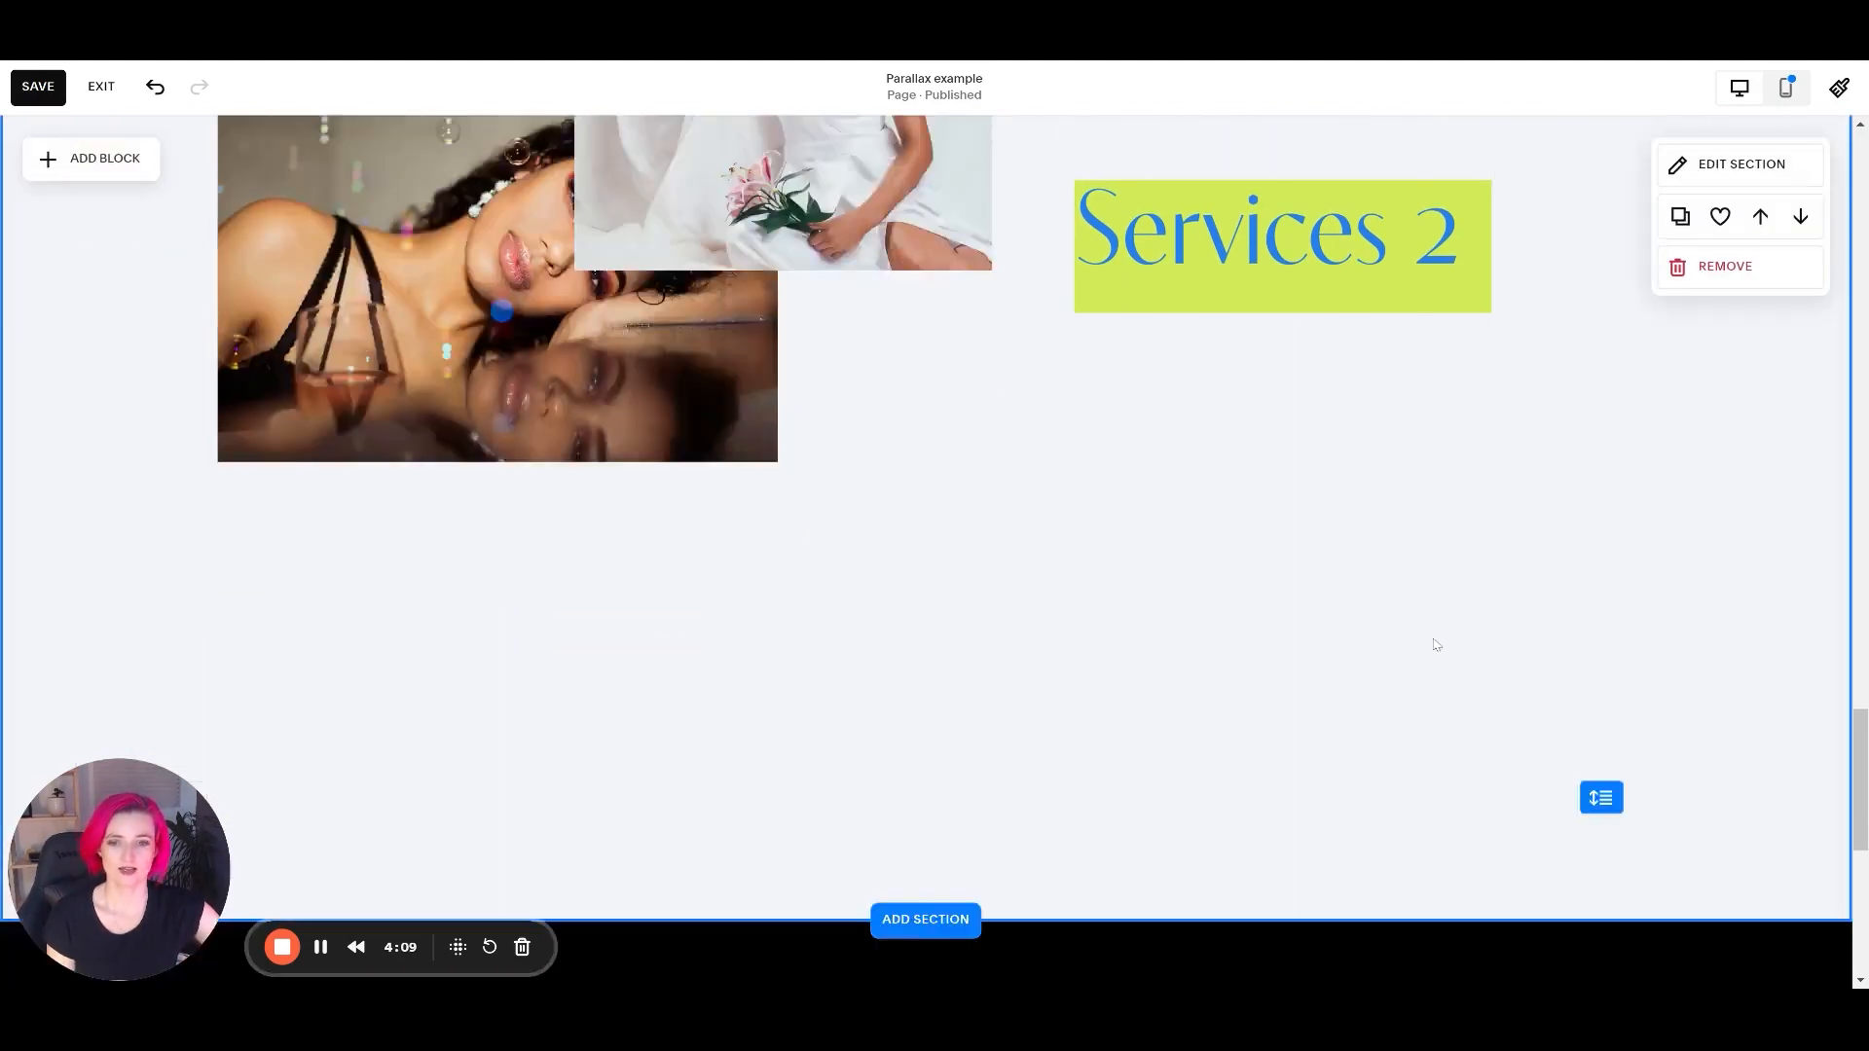
Rearrange the Services 2 images into a looser staggered column, moving the reclining woman image to the left margin and spreading the others vertically.
{"action": "scroll", "coordinate": [756, 409], "scroll_direction": "up", "scroll_amount": 4}
{"action": "left_click_drag", "start_coordinate": [519, 355], "coordinate": [378, 786]}
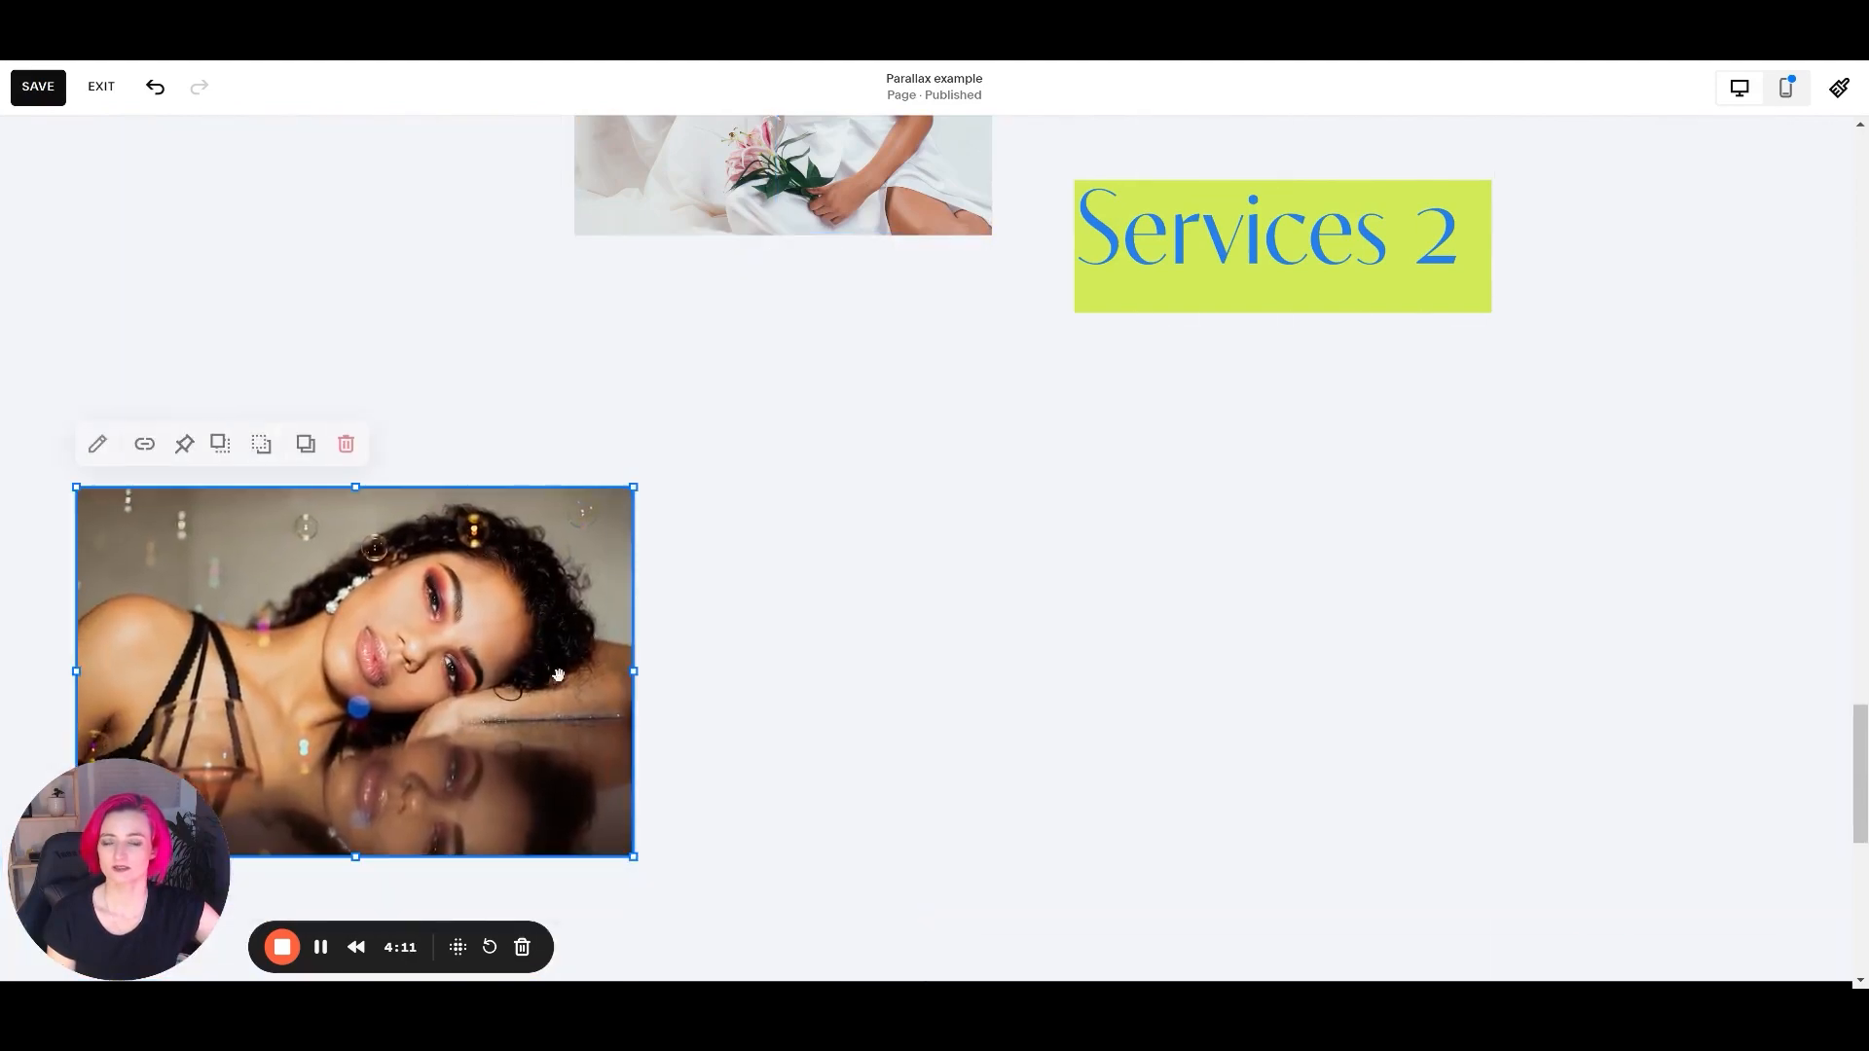
{"action": "scroll", "coordinate": [779, 389], "scroll_direction": "up", "scroll_amount": 5}
{"action": "left_click_drag", "start_coordinate": [853, 268], "coordinate": [728, 602]}
{"action": "scroll", "coordinate": [876, 647], "scroll_direction": "up", "scroll_amount": 7}
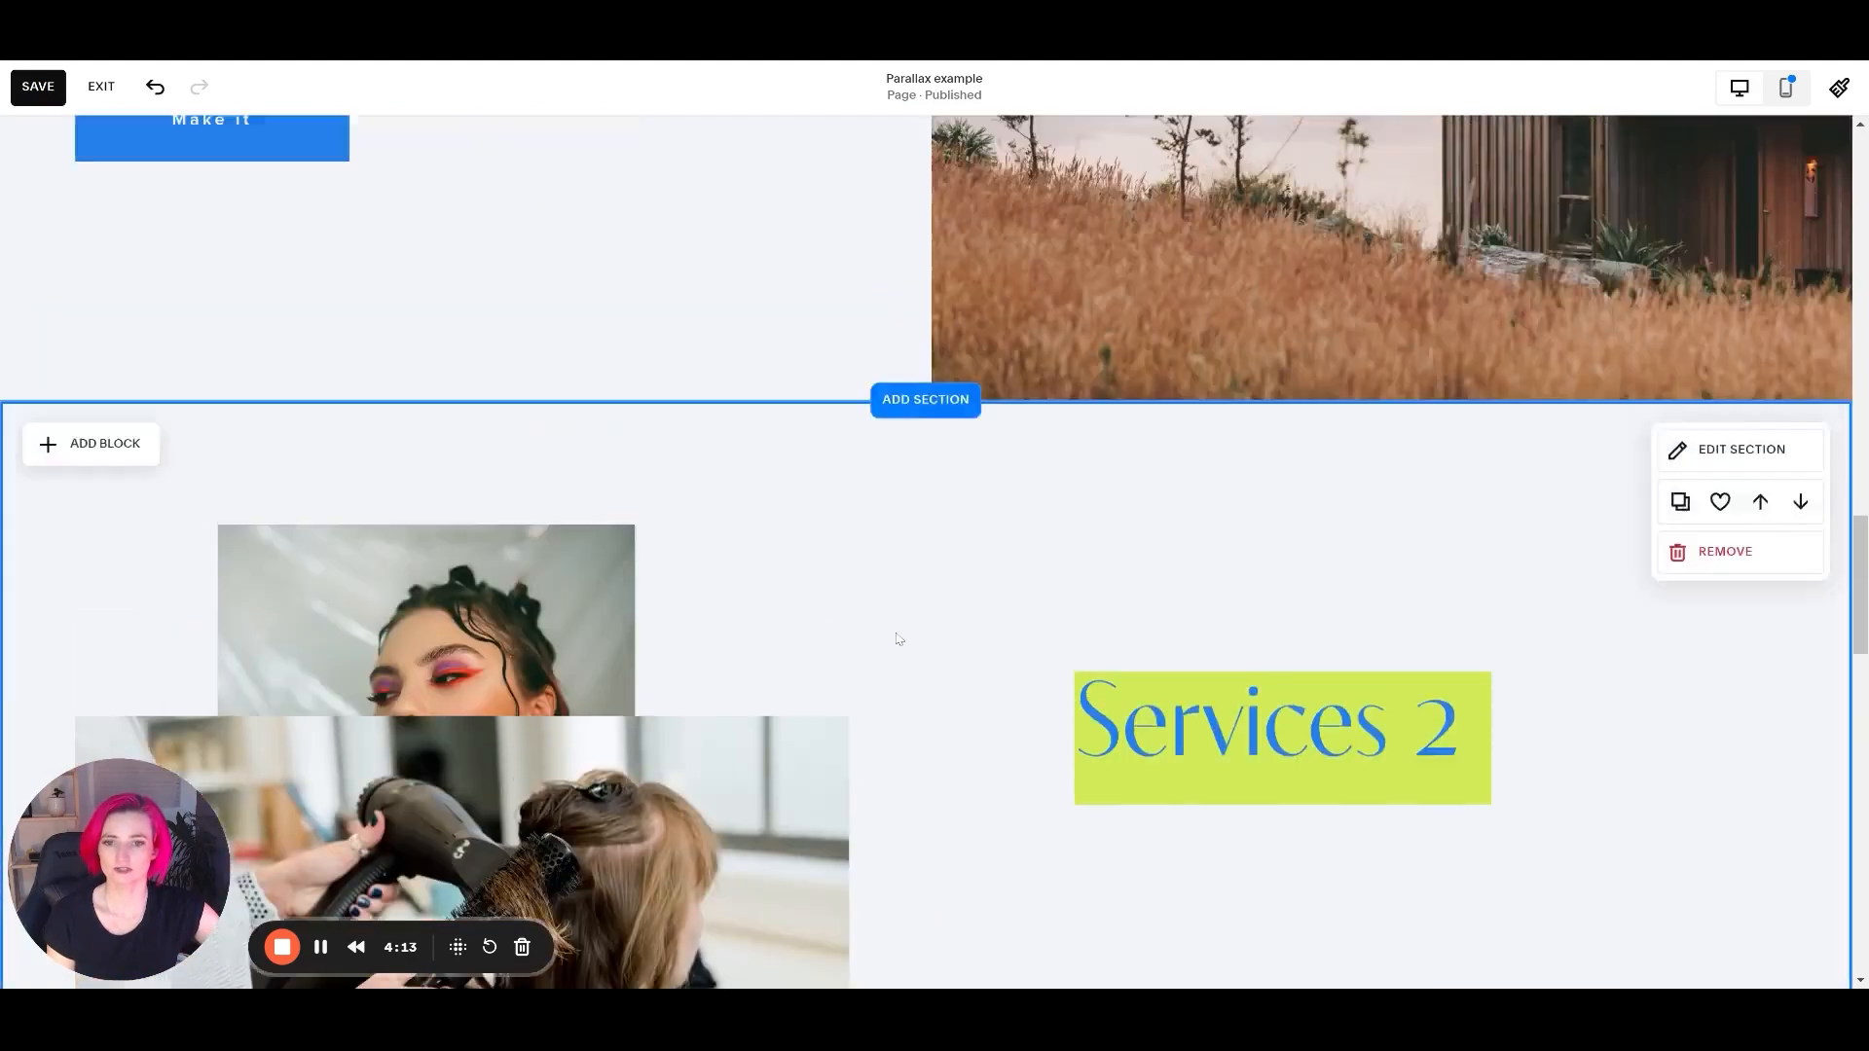
{"action": "scroll", "coordinate": [834, 617], "scroll_direction": "down", "scroll_amount": 6}
{"action": "left_click_drag", "start_coordinate": [697, 311], "coordinate": [648, 388]}
{"action": "scroll", "coordinate": [1305, 350], "scroll_direction": "up", "scroll_amount": 5}
Add a text block directly beneath the Services 2 heading, matching the heading's width, and open it for editing.
{"action": "left_click", "coordinate": [1342, 585]}
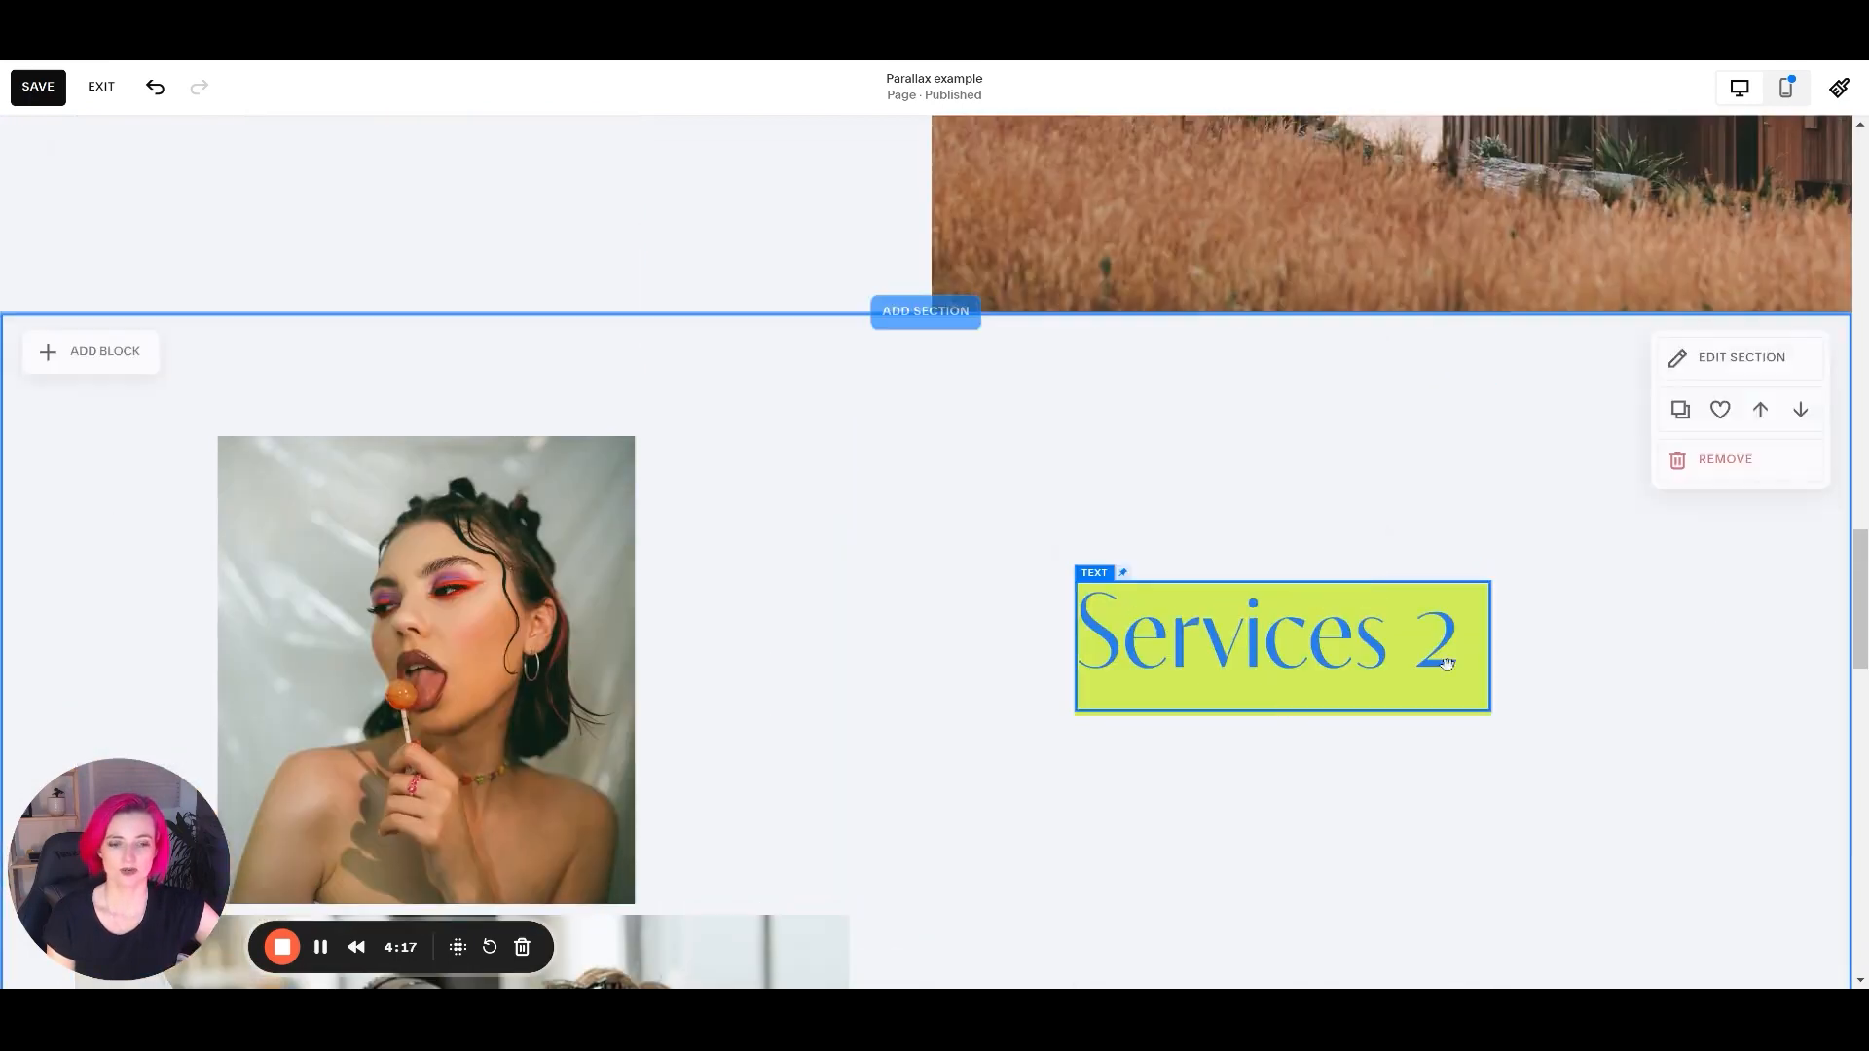
{"action": "left_click", "coordinate": [718, 527]}
{"action": "left_click", "coordinate": [91, 356]}
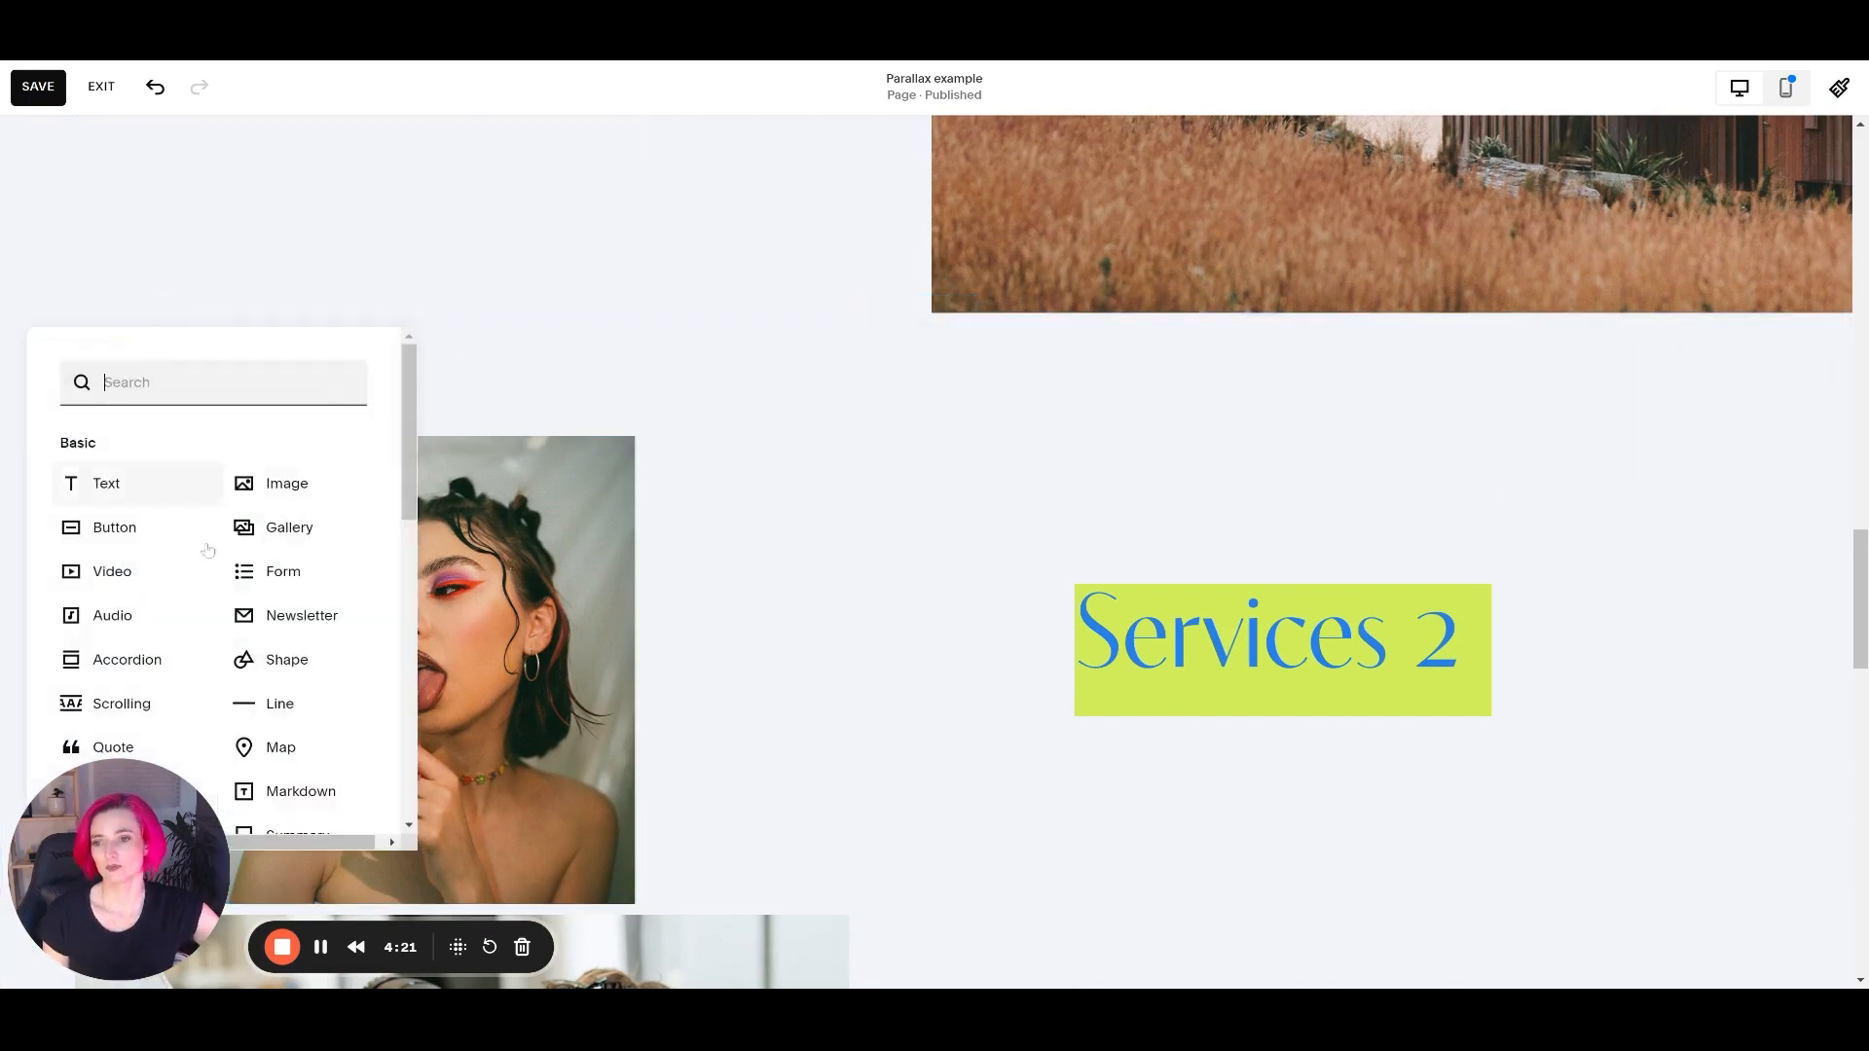
{"action": "left_click", "coordinate": [98, 483]}
{"action": "left_click_drag", "start_coordinate": [214, 571], "coordinate": [1205, 849]}
{"action": "left_click", "coordinate": [1268, 830]}
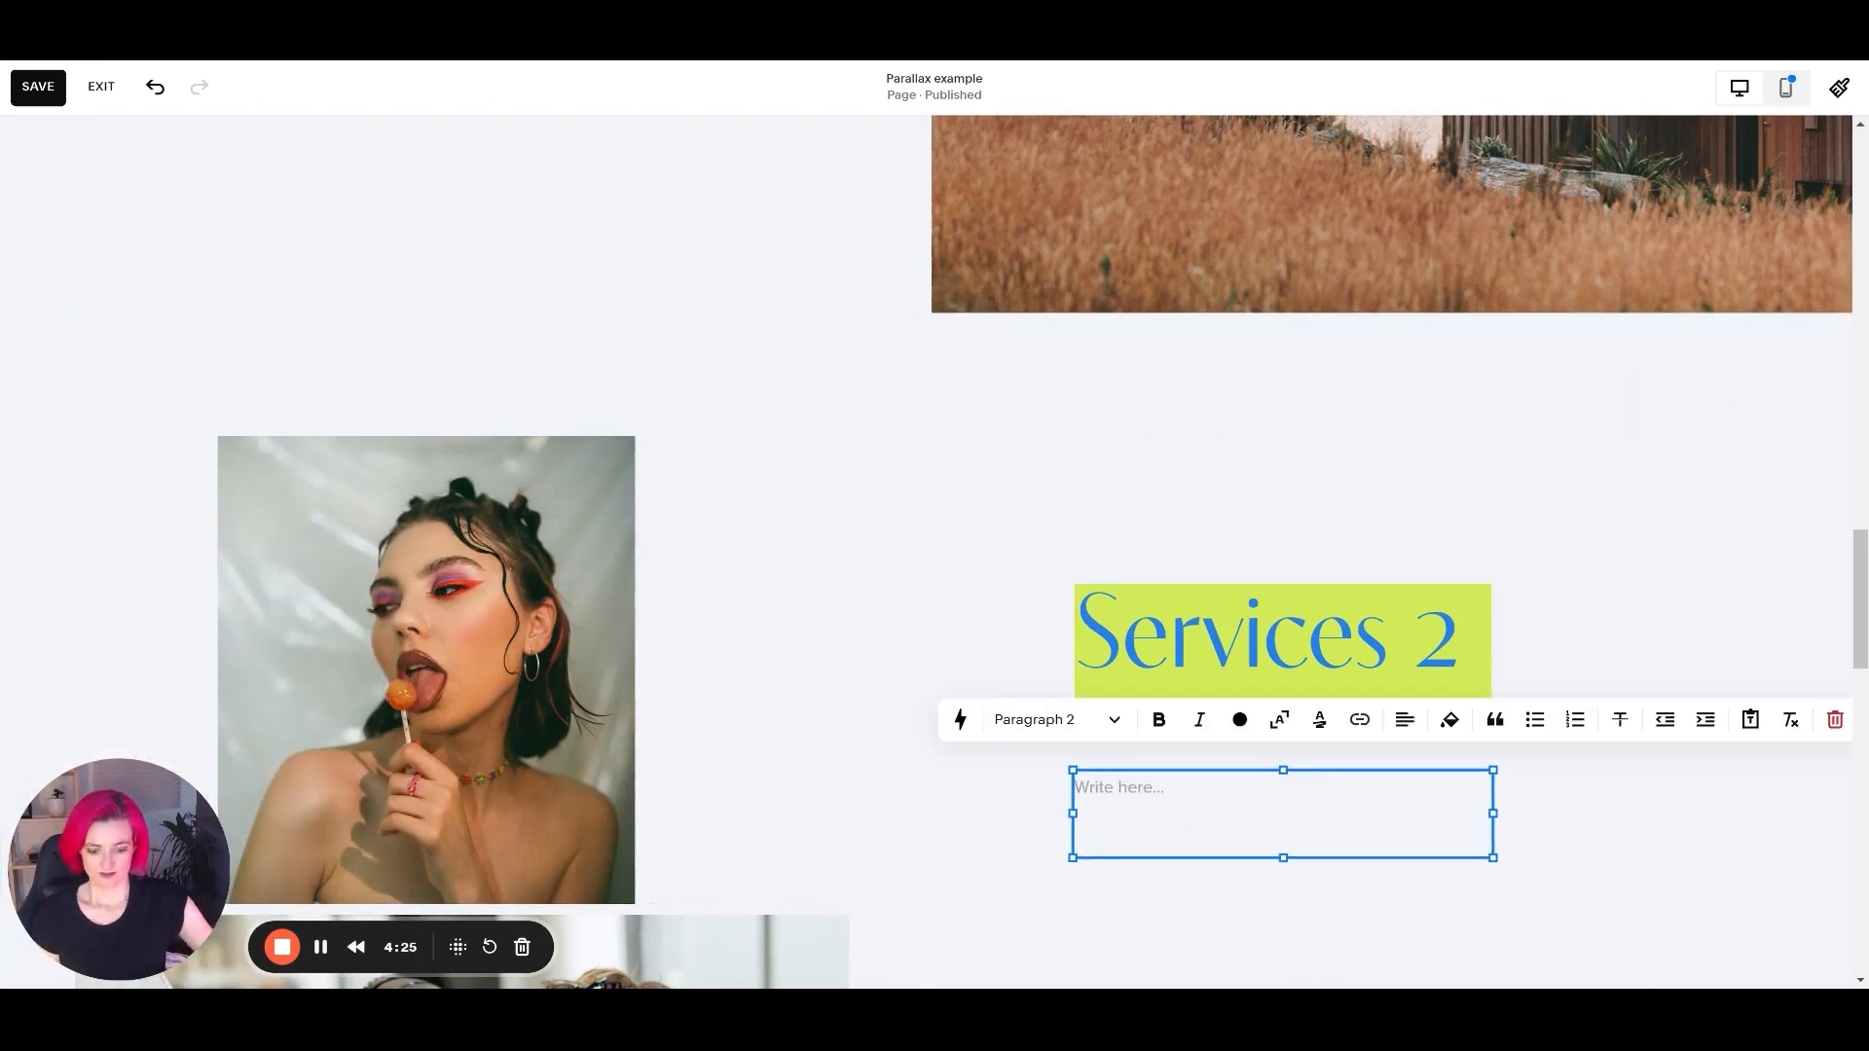
Fill the new text block with "Example", a blank line and the filler lines "lslpslsl", "dkldldl]" and "dskslospso".
{"action": "type", "text": "Example"}
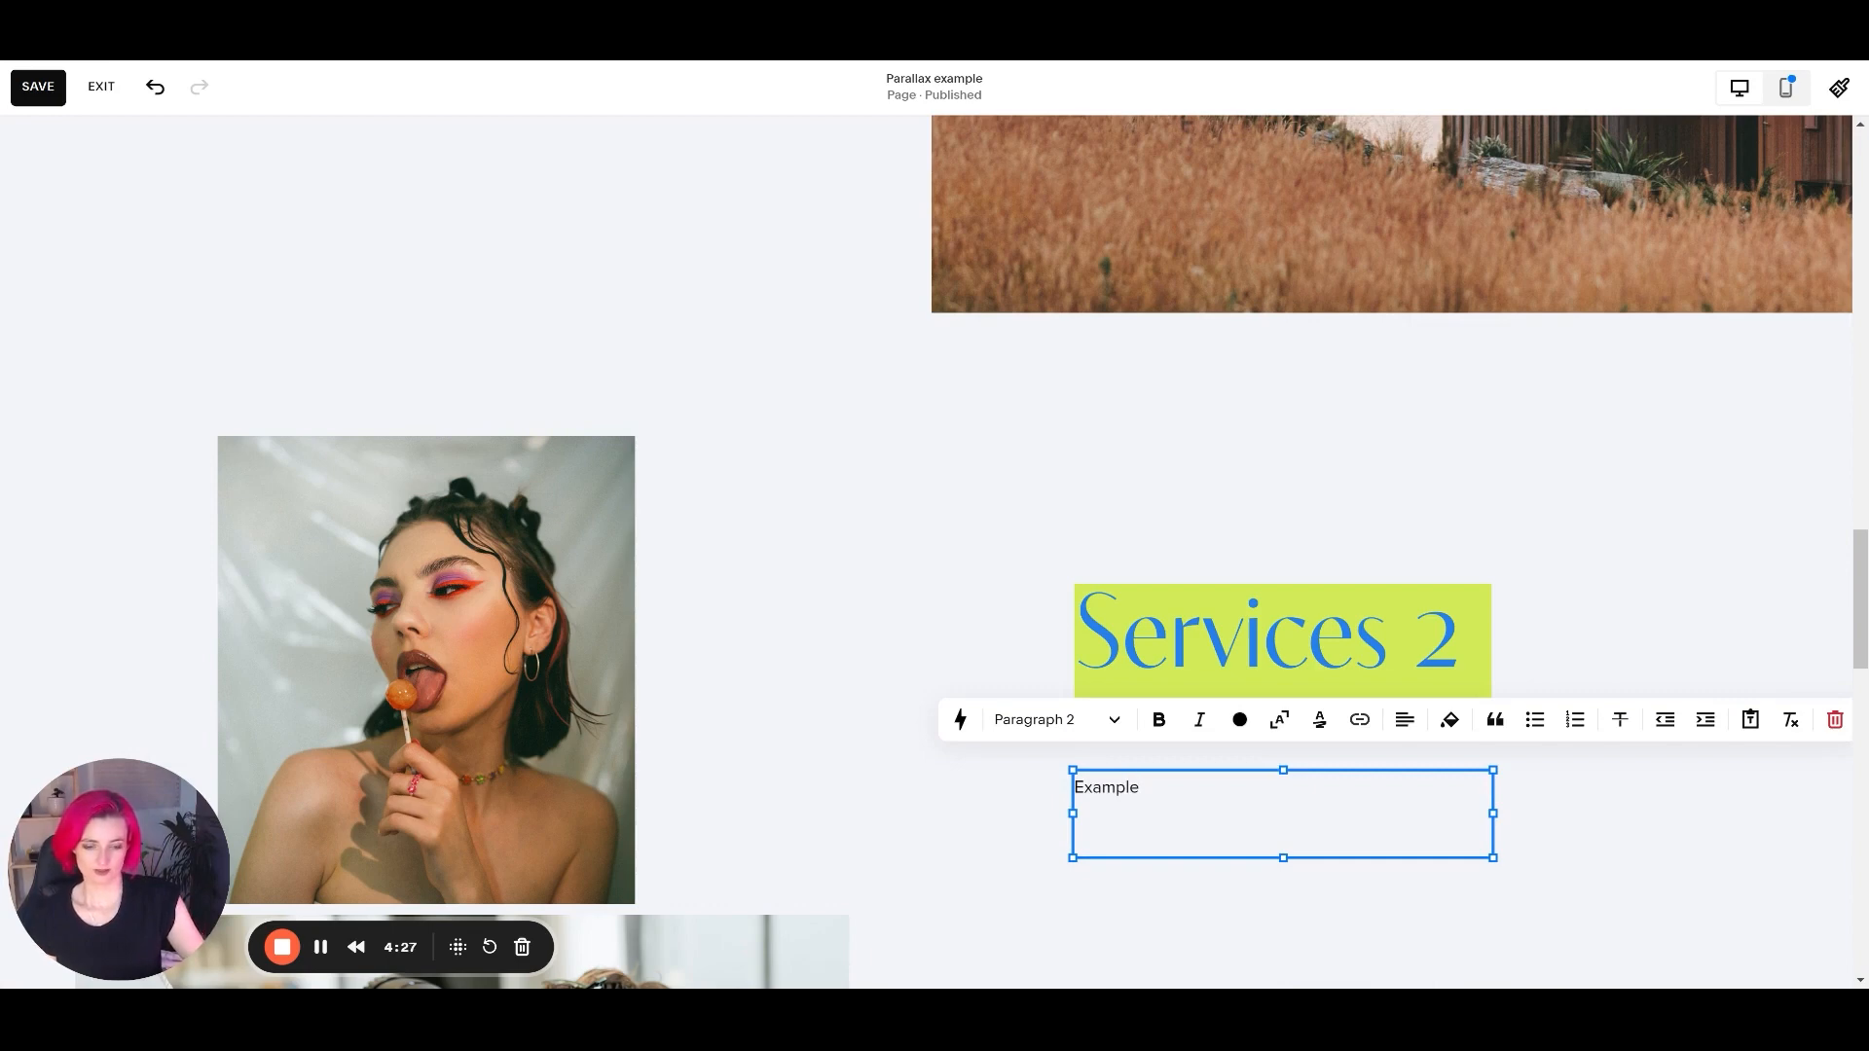
{"action": "key", "text": "Return"}
{"action": "key", "text": "Return"}
{"action": "type", "text": "lslpslsl"}
{"action": "key", "text": "Return"}
{"action": "type", "text": "dk"}
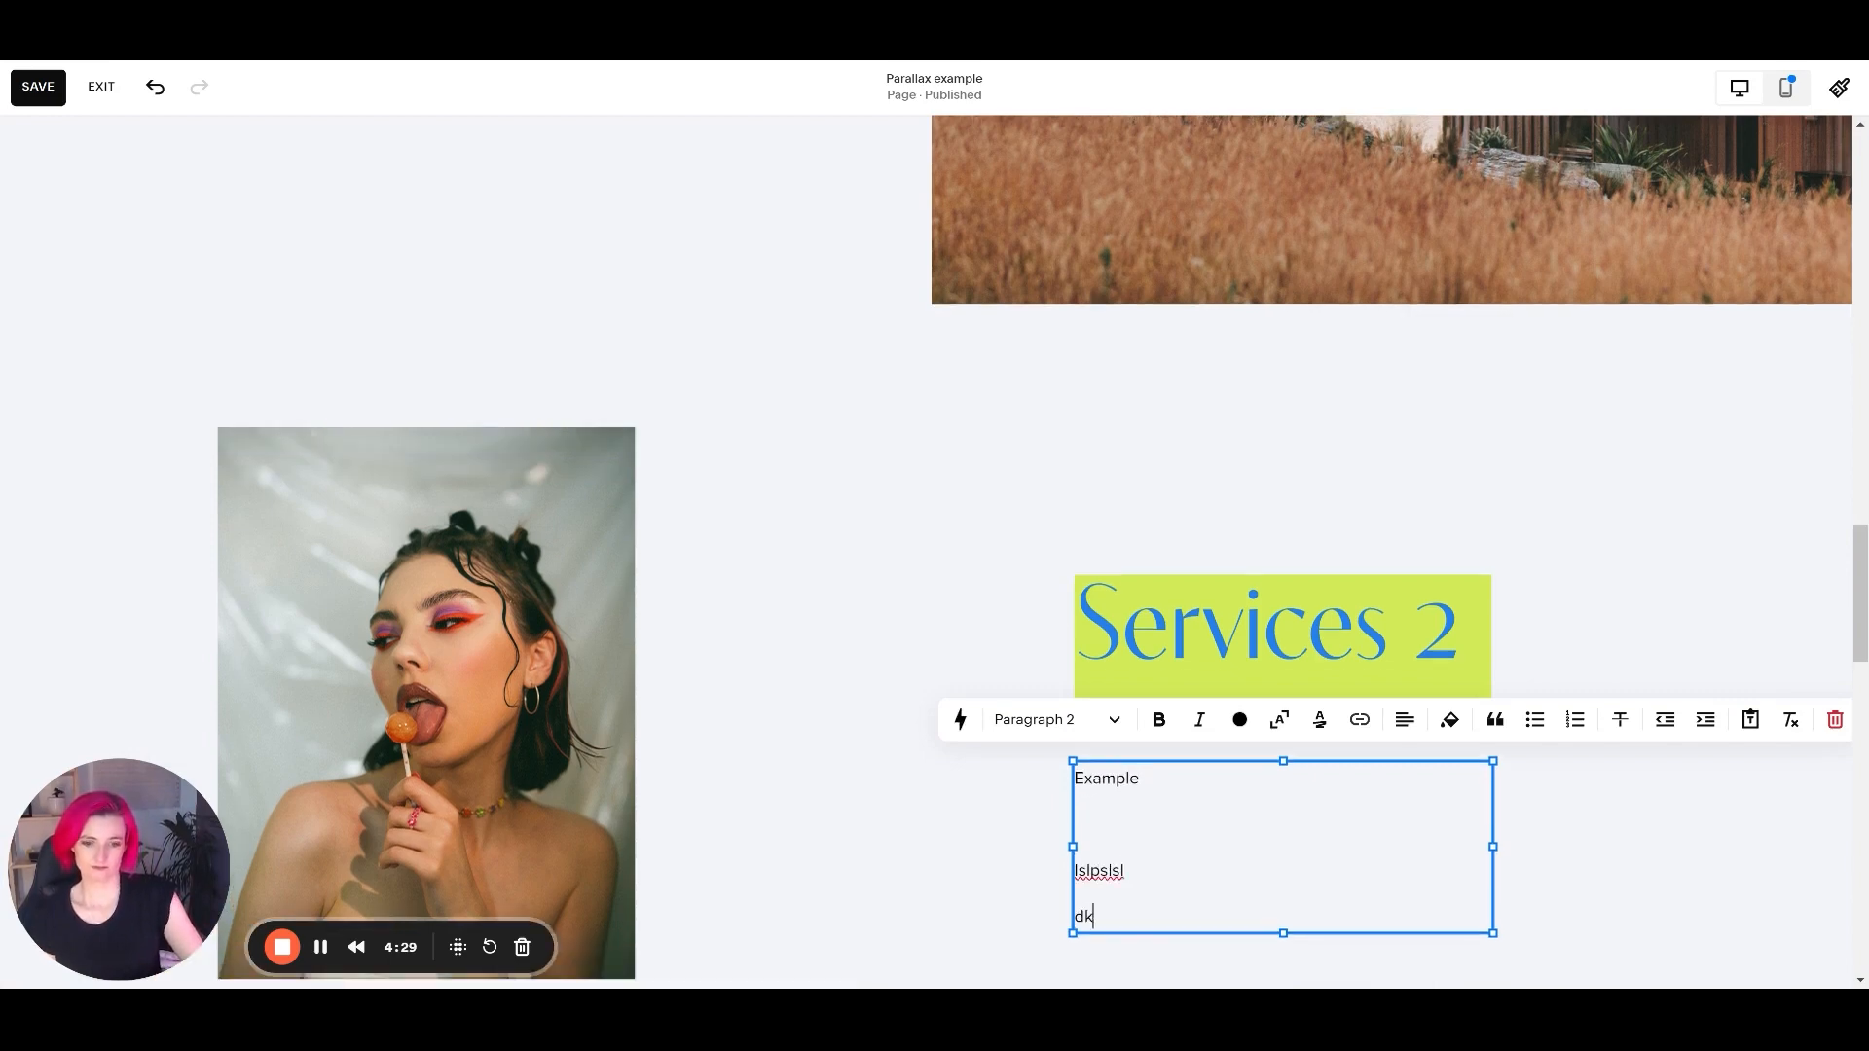
{"action": "type", "text": "ldldl]"}
{"action": "key", "text": "Return"}
{"action": "type", "text": "dskslospso"}
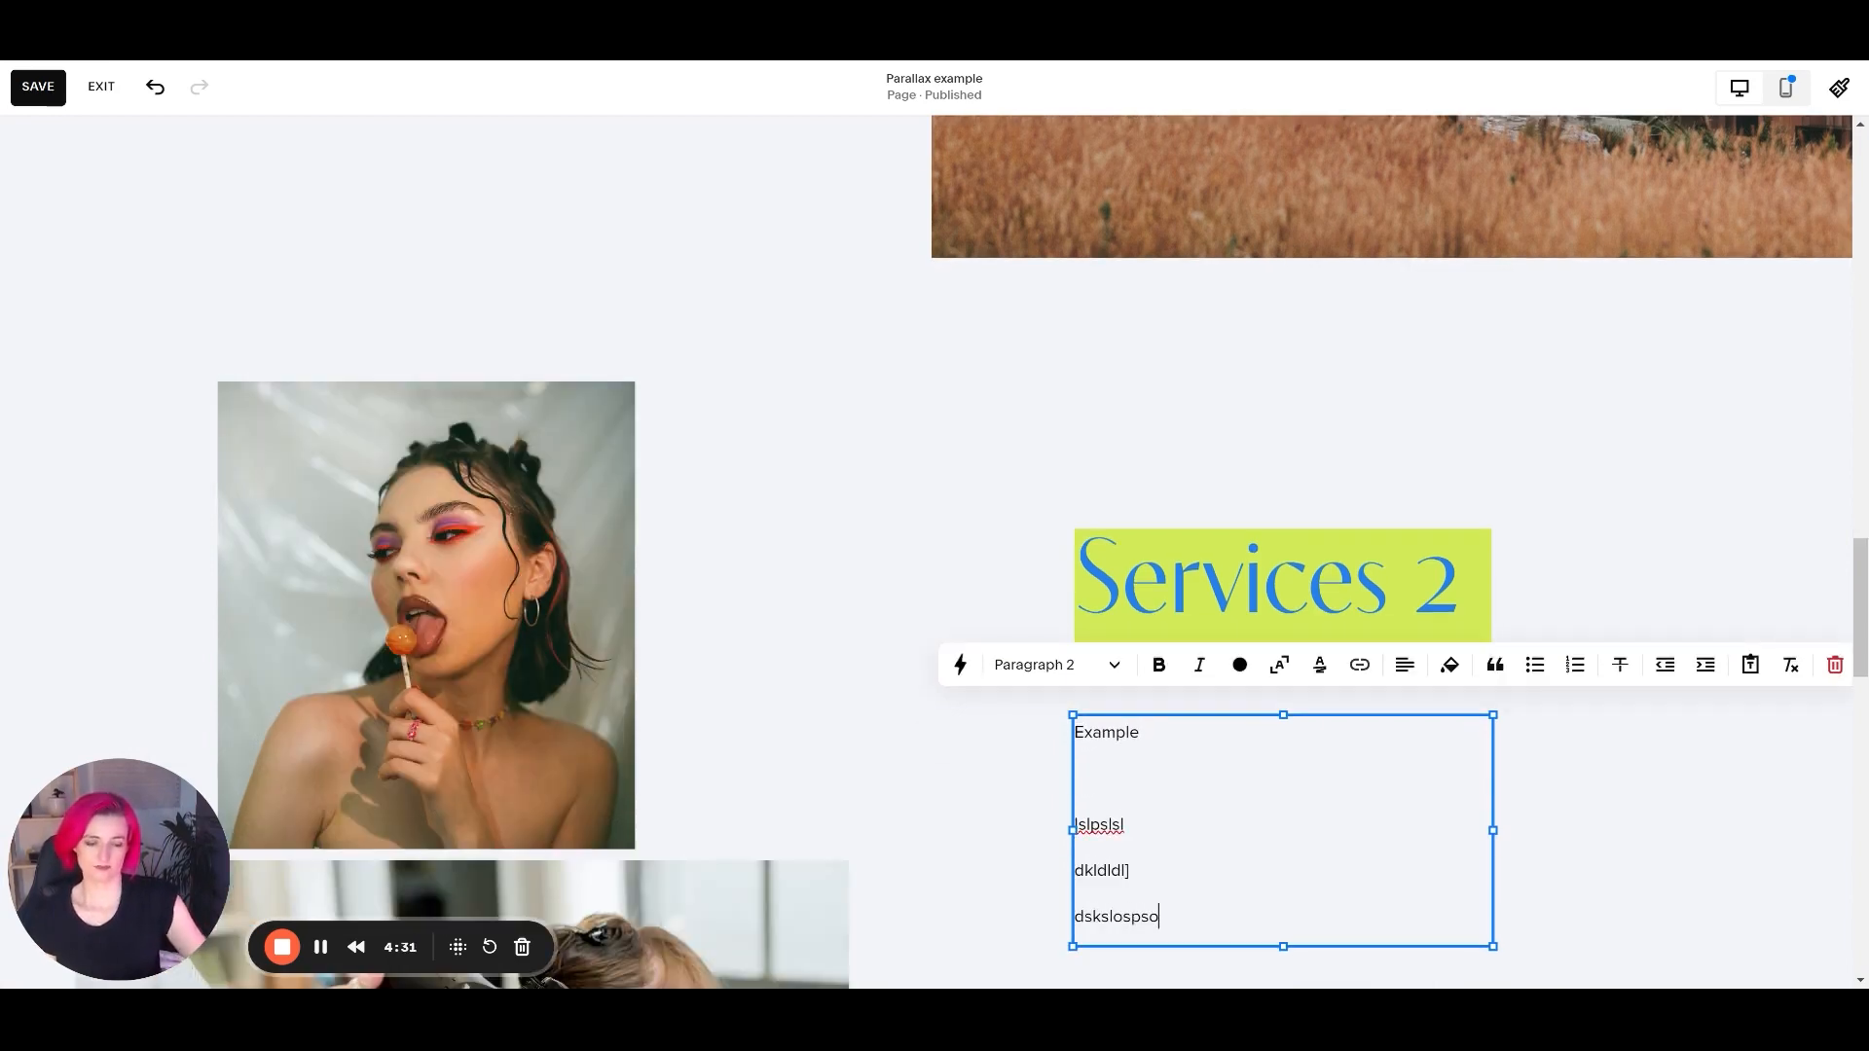
{"action": "left_click", "coordinate": [1721, 543]}
Pin the example text block to the top and increase its offset so it stays below the Services 2 heading.
{"action": "scroll", "coordinate": [1419, 646], "scroll_direction": "down", "scroll_amount": 1}
{"action": "scroll", "coordinate": [1363, 730], "scroll_direction": "up", "scroll_amount": 2}
{"action": "scroll", "coordinate": [1307, 867], "scroll_direction": "down", "scroll_amount": 1}
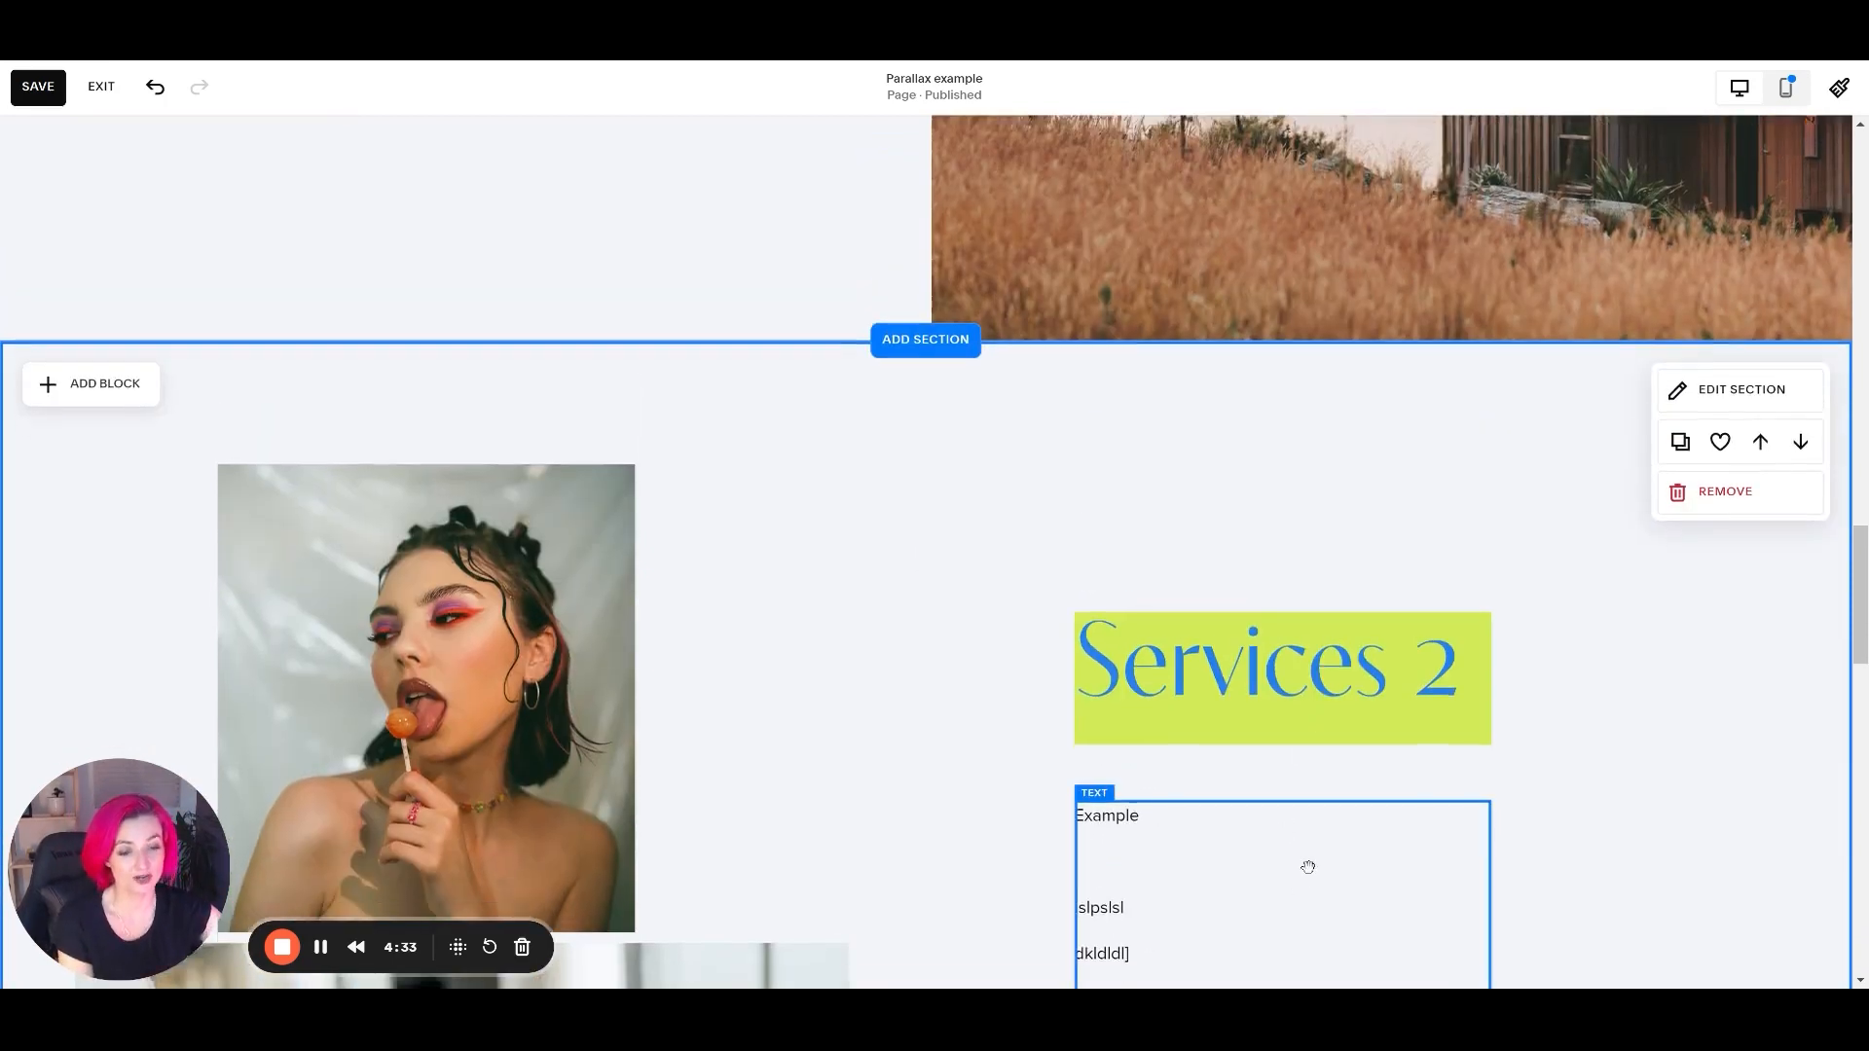
{"action": "left_click", "coordinate": [1307, 867]}
{"action": "left_click", "coordinate": [1100, 674]}
{"action": "left_click", "coordinate": [1207, 701]}
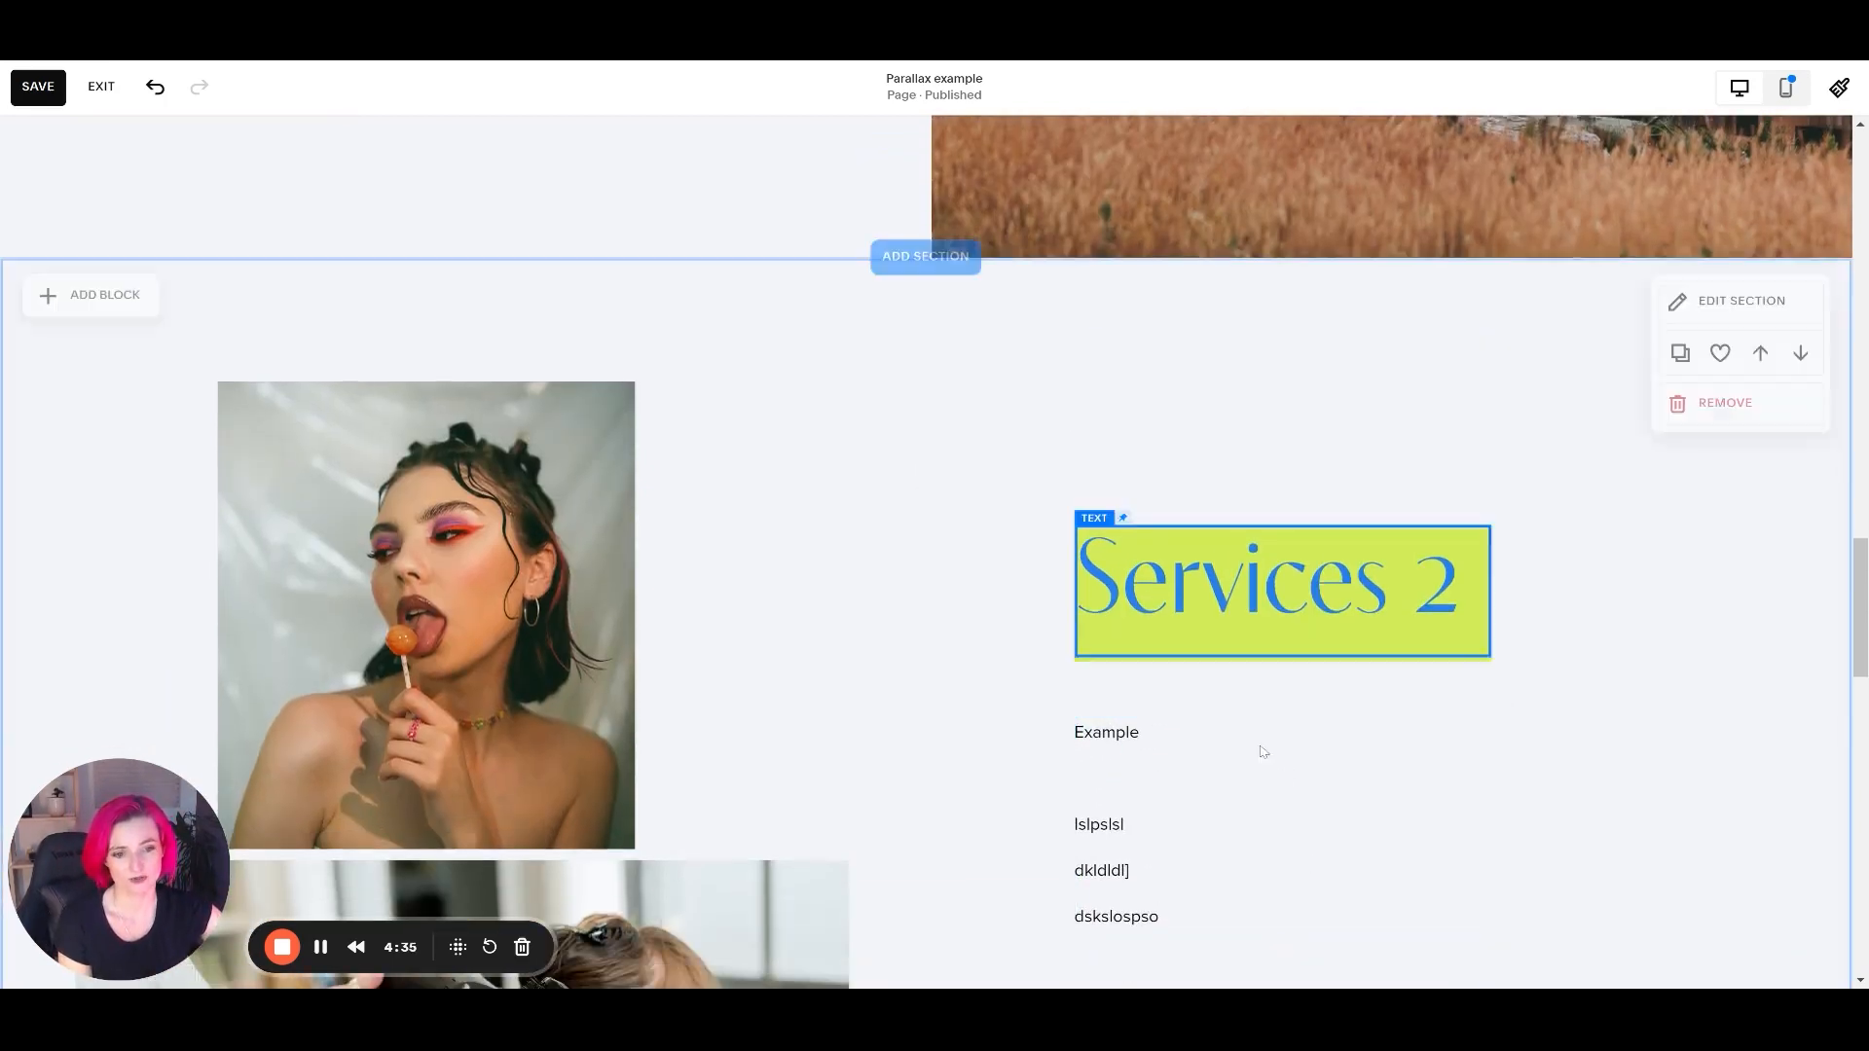
{"action": "left_click", "coordinate": [1263, 751]}
{"action": "left_click", "coordinate": [1183, 675]}
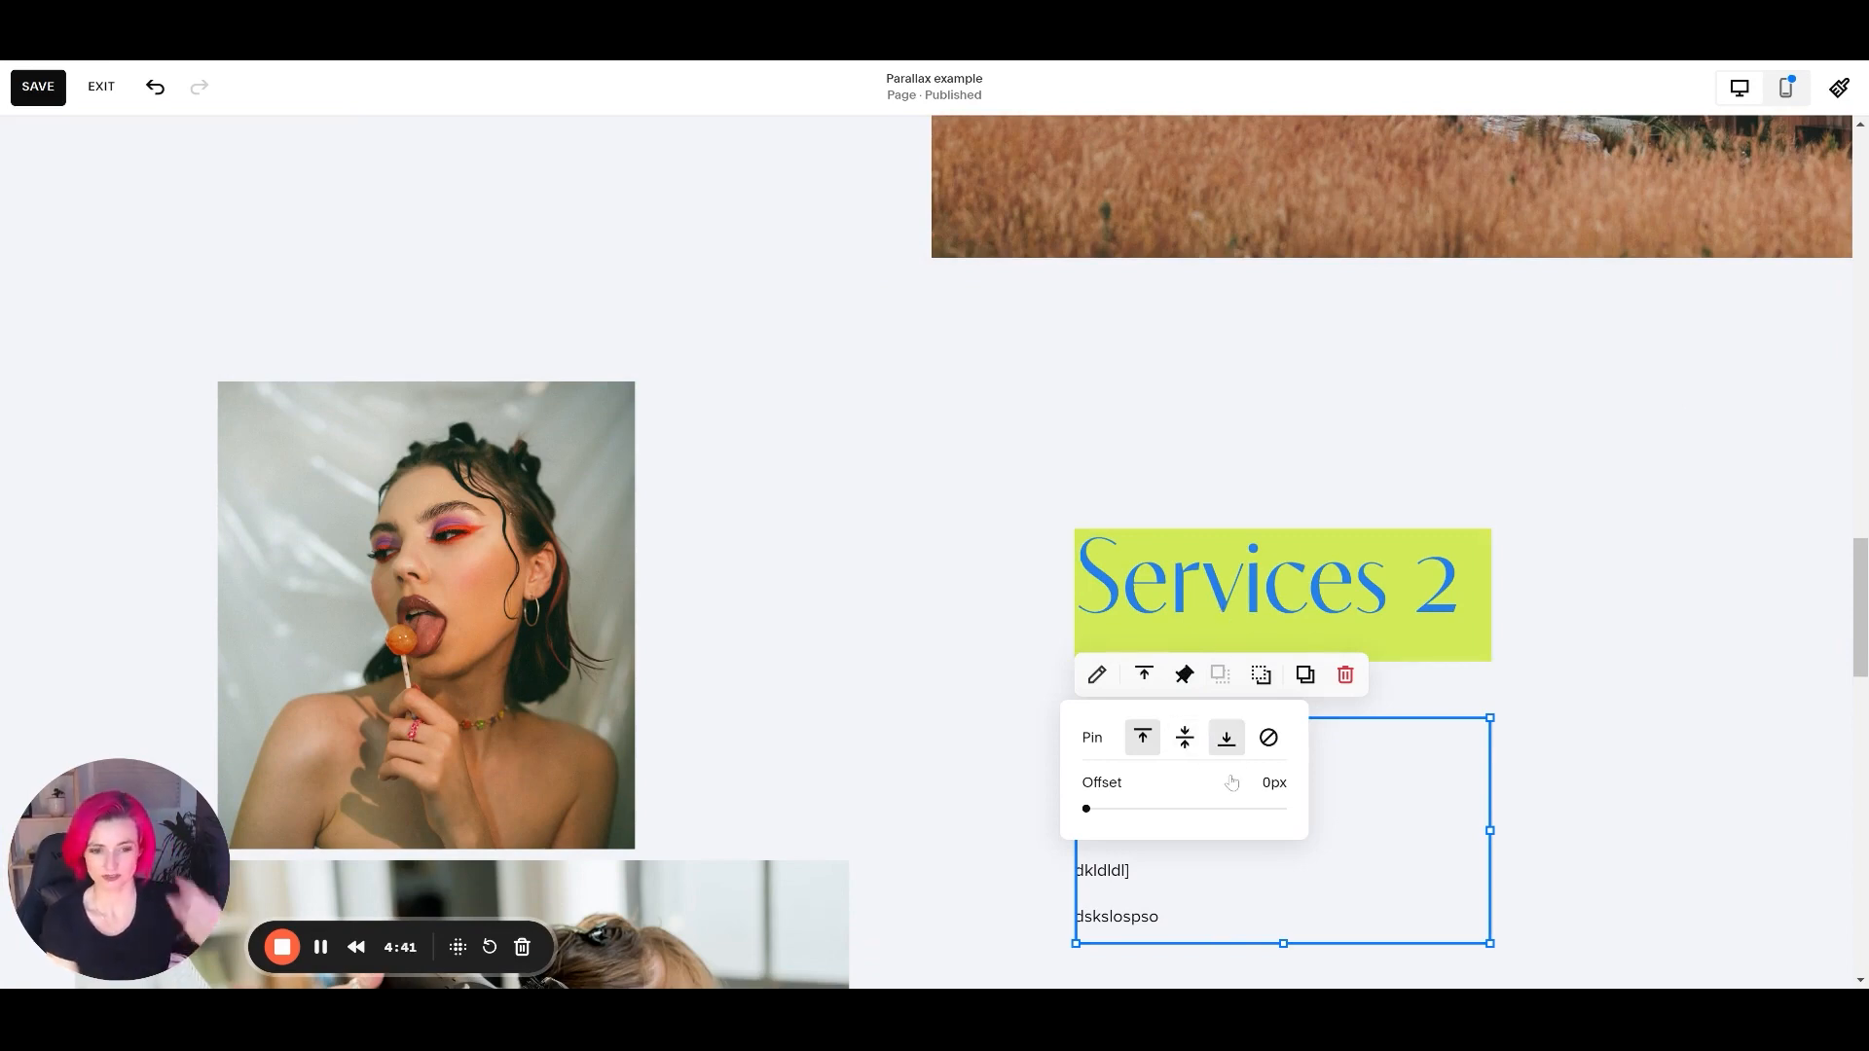
{"action": "scroll", "coordinate": [1772, 668], "scroll_direction": "down", "scroll_amount": 6}
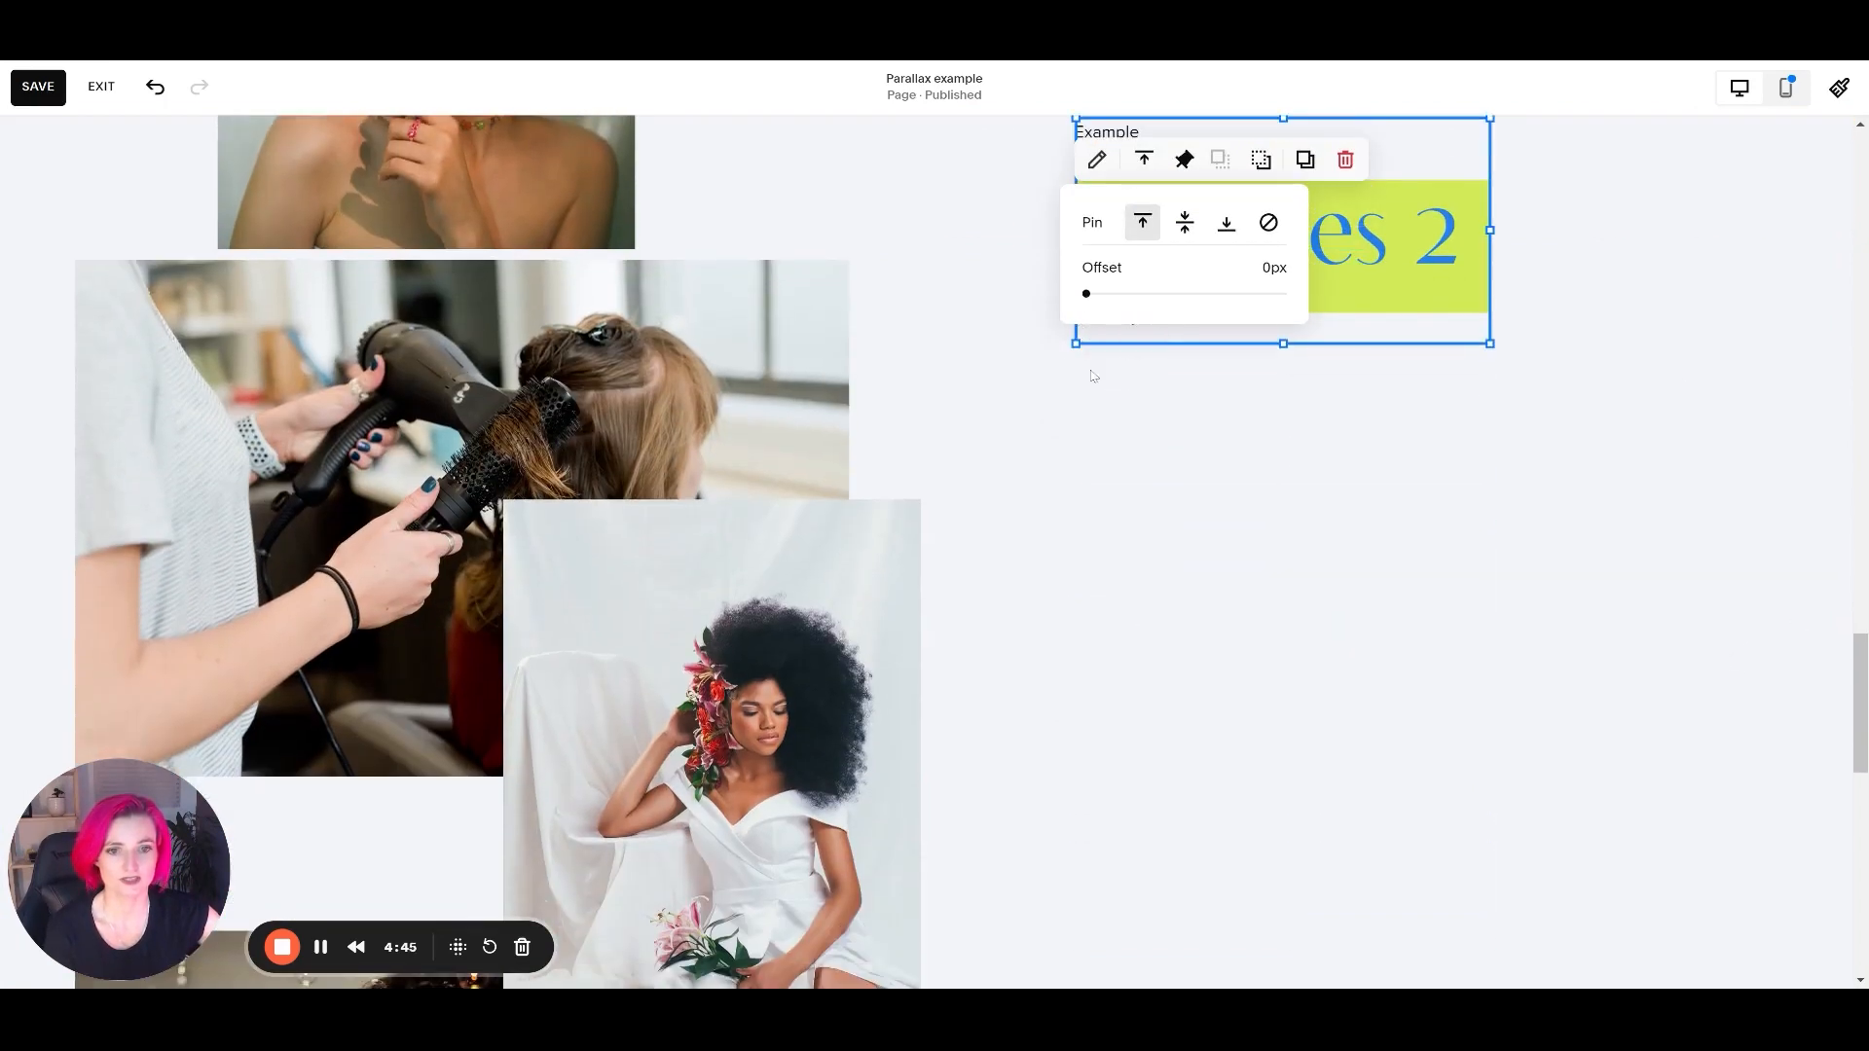
{"action": "left_click_drag", "start_coordinate": [1086, 293], "coordinate": [1283, 293]}
{"action": "left_click", "coordinate": [1568, 426]}
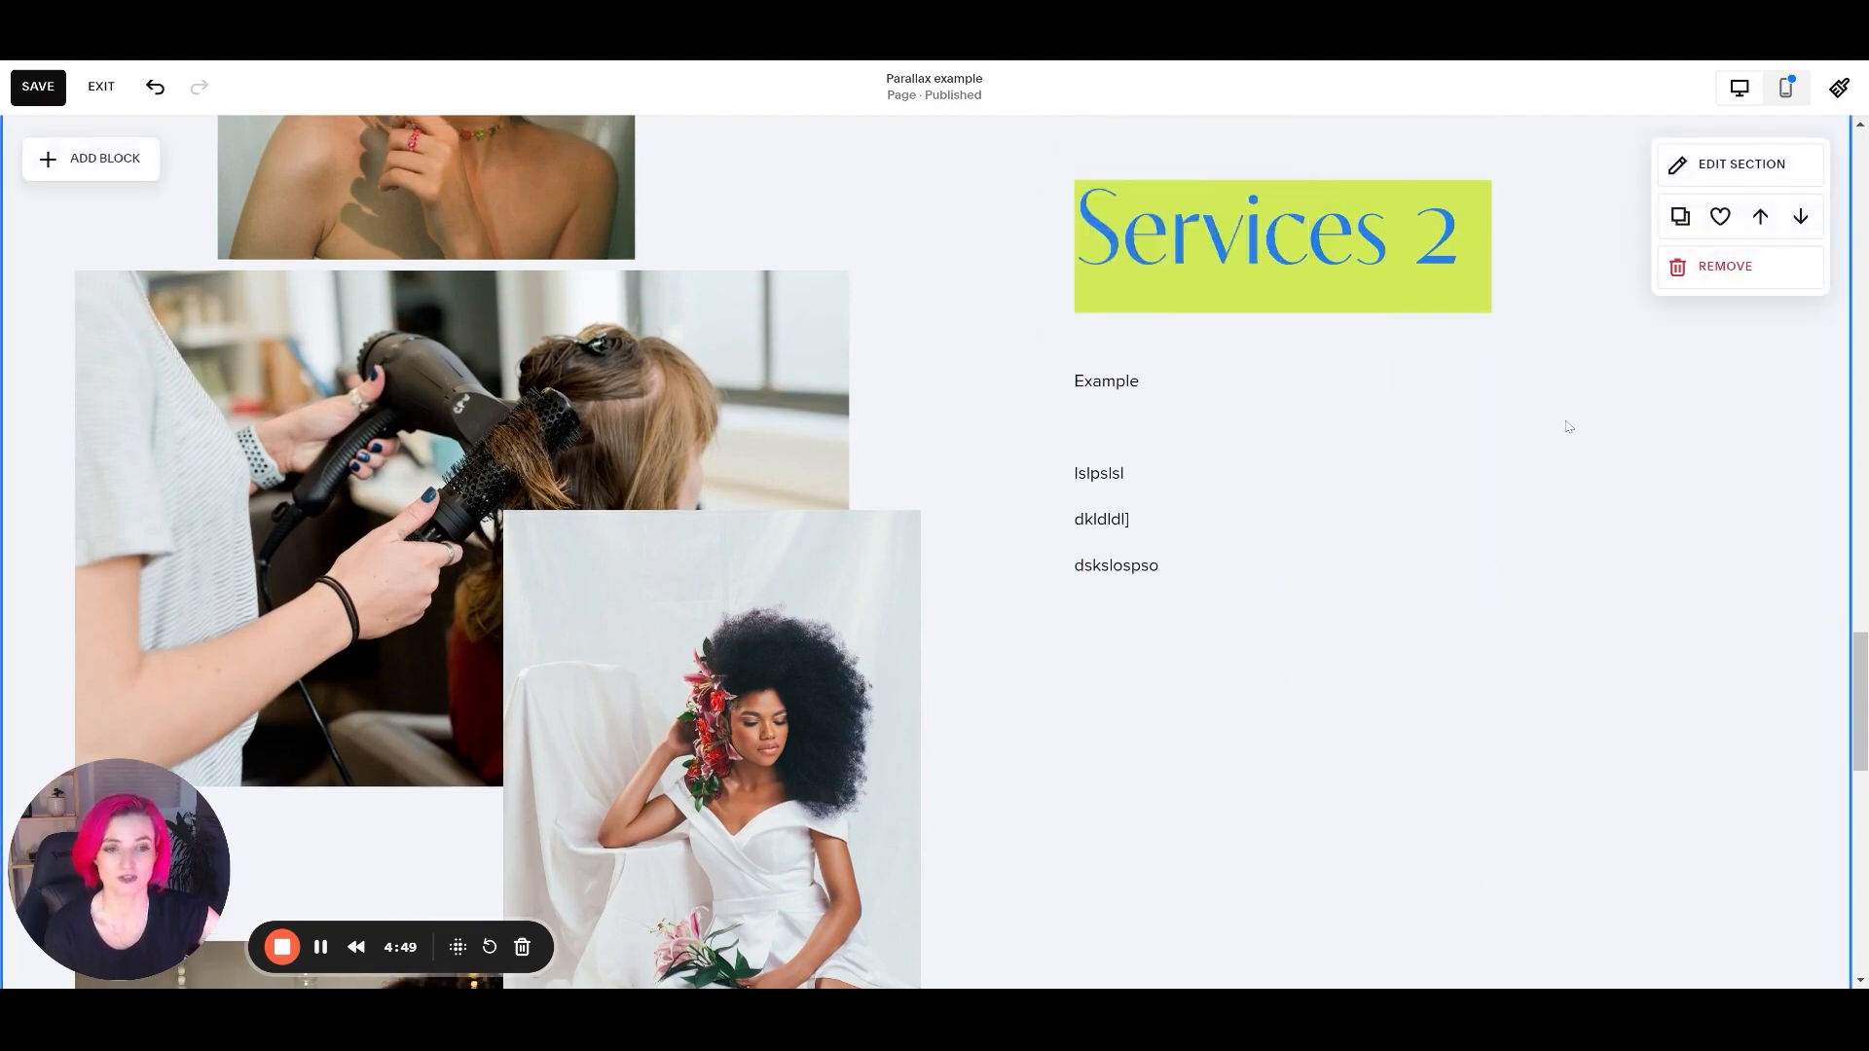
Check how the pinned heading and example text move alongside the images through the Services 2 section to the footer.
{"action": "scroll", "coordinate": [884, 554], "scroll_direction": "up", "scroll_amount": 7}
{"action": "scroll", "coordinate": [884, 554], "scroll_direction": "down", "scroll_amount": 7}
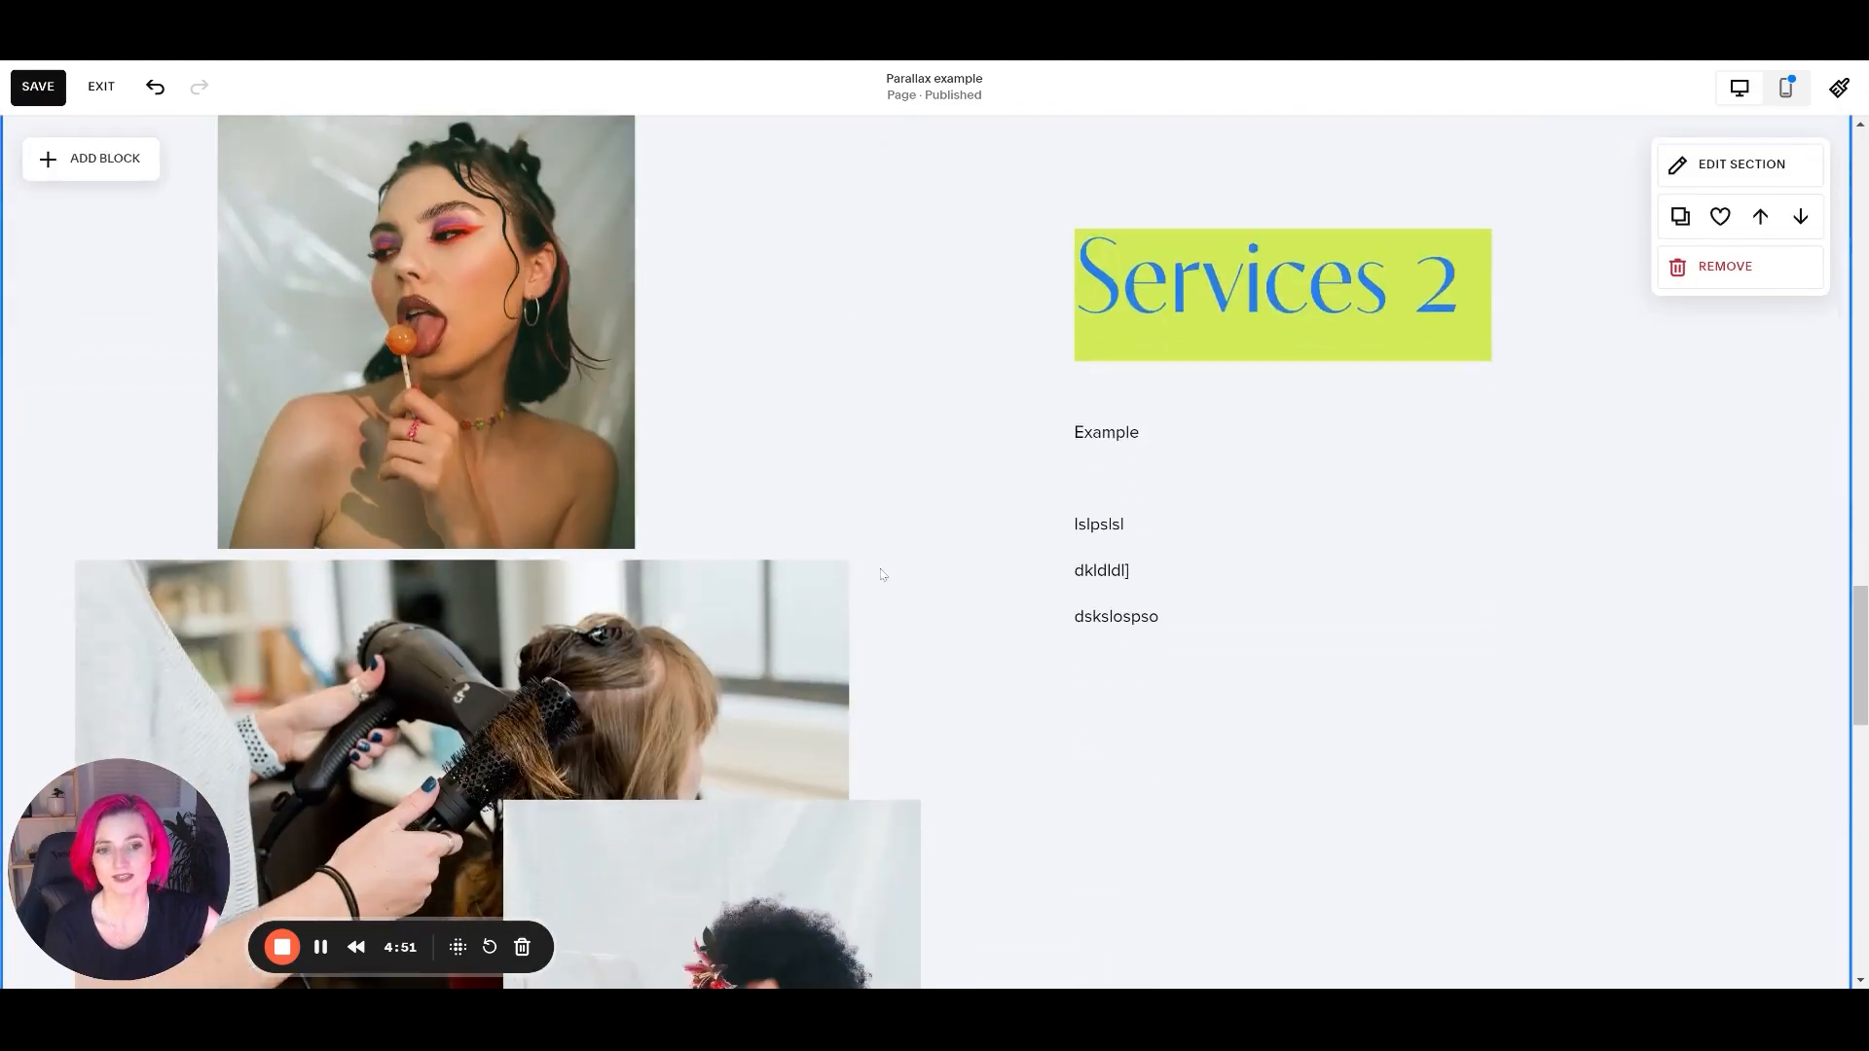
{"action": "scroll", "coordinate": [876, 565], "scroll_direction": "down", "scroll_amount": 5}
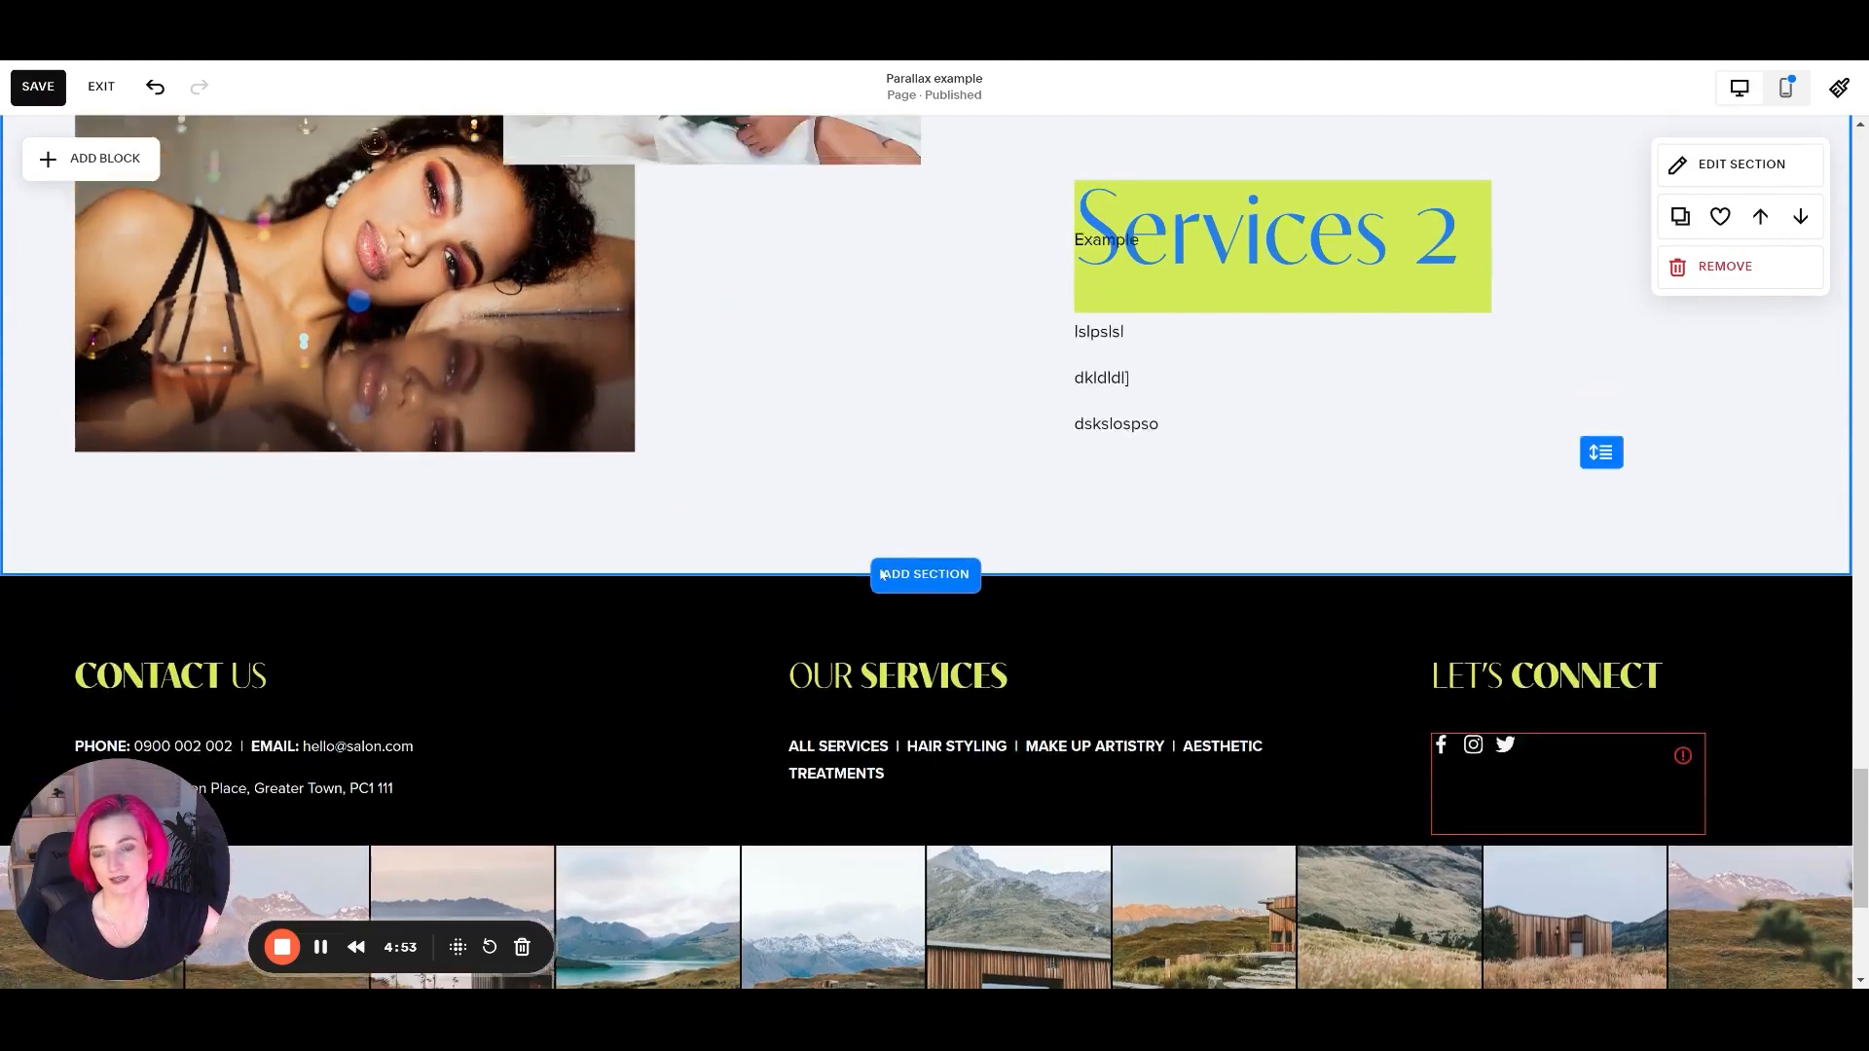
{"action": "scroll", "coordinate": [876, 561], "scroll_direction": "up", "scroll_amount": 7}
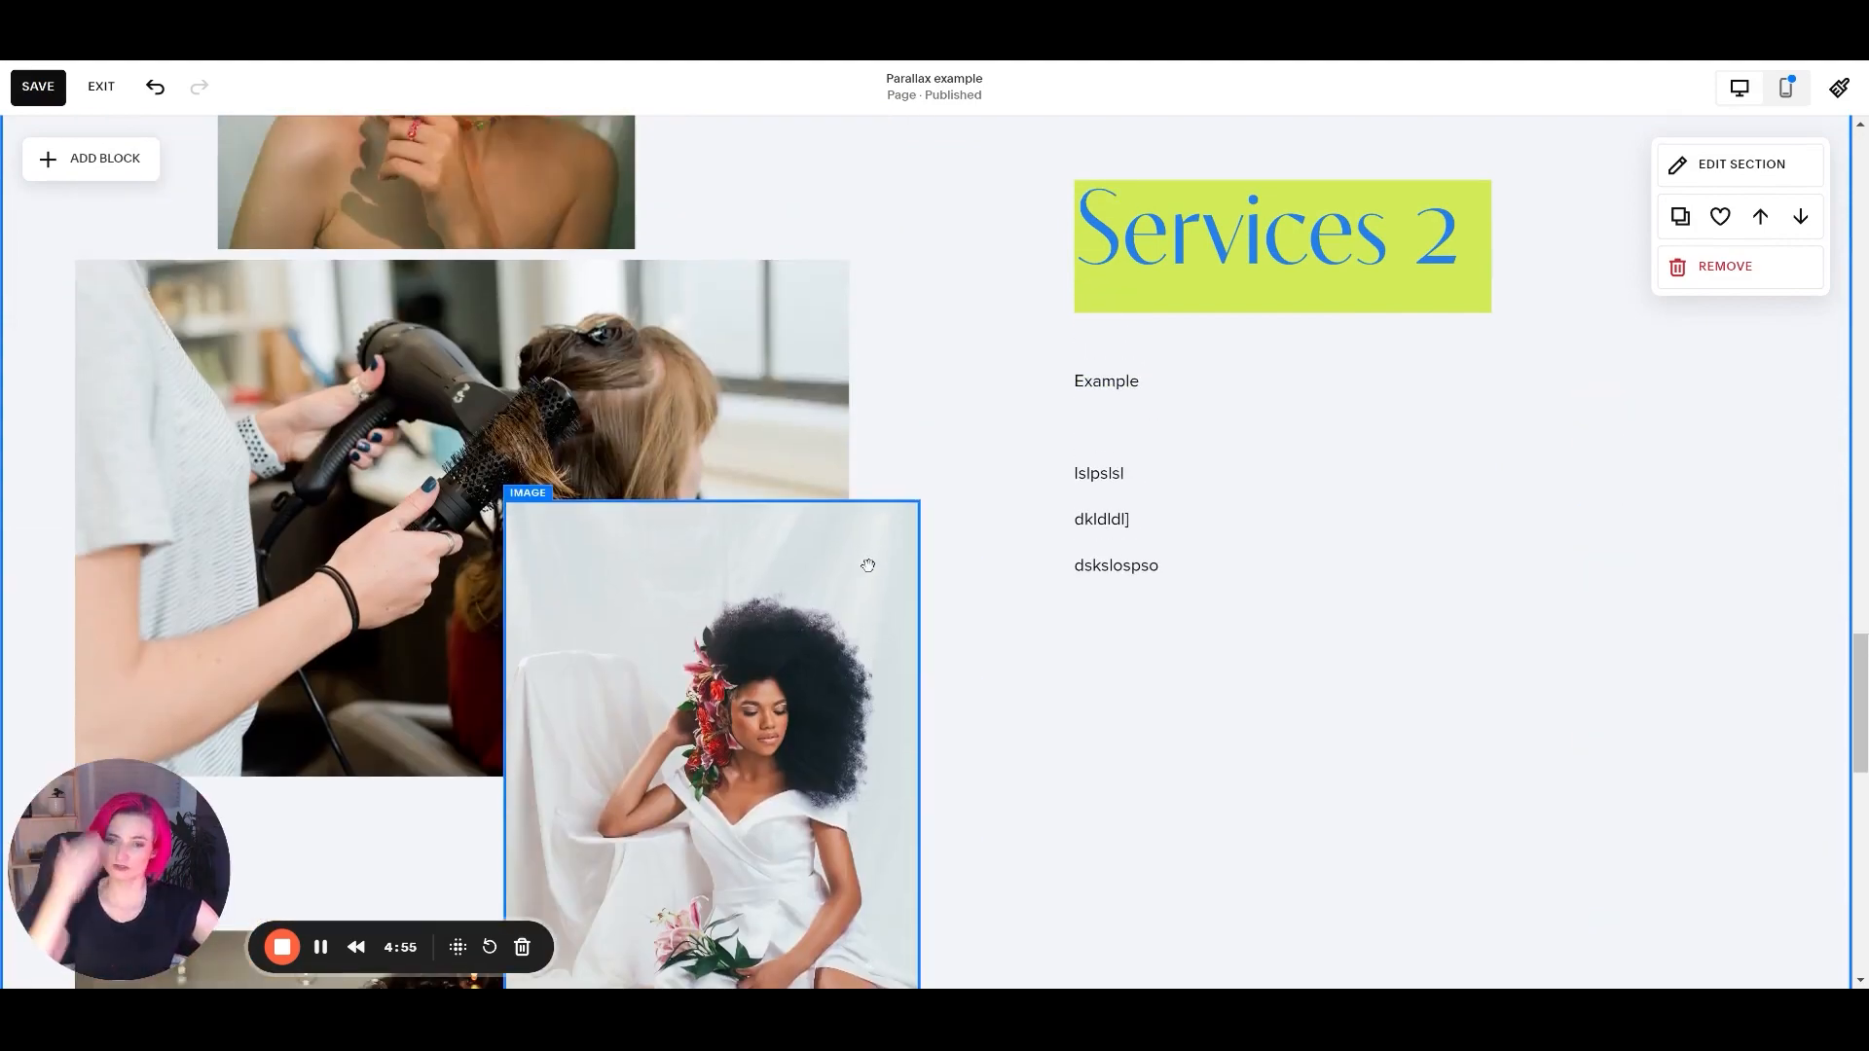
{"action": "scroll", "coordinate": [867, 565], "scroll_direction": "down", "scroll_amount": 5}
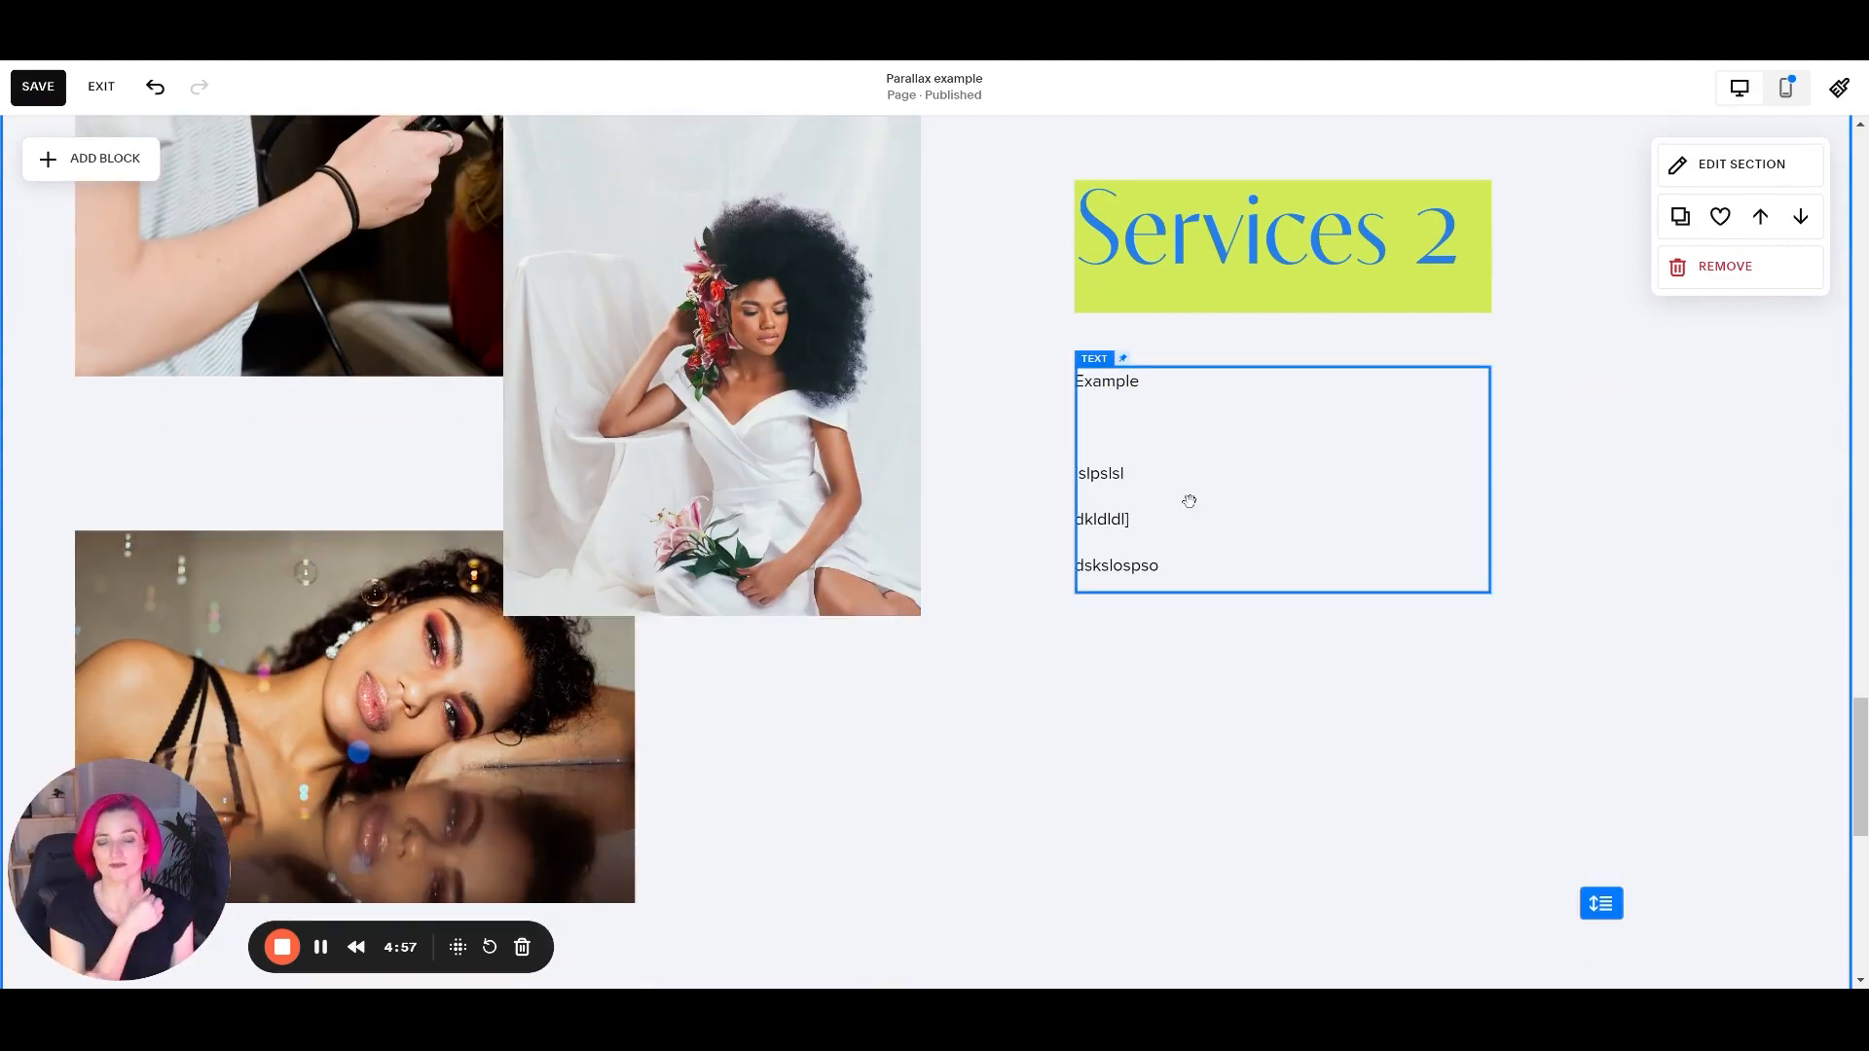